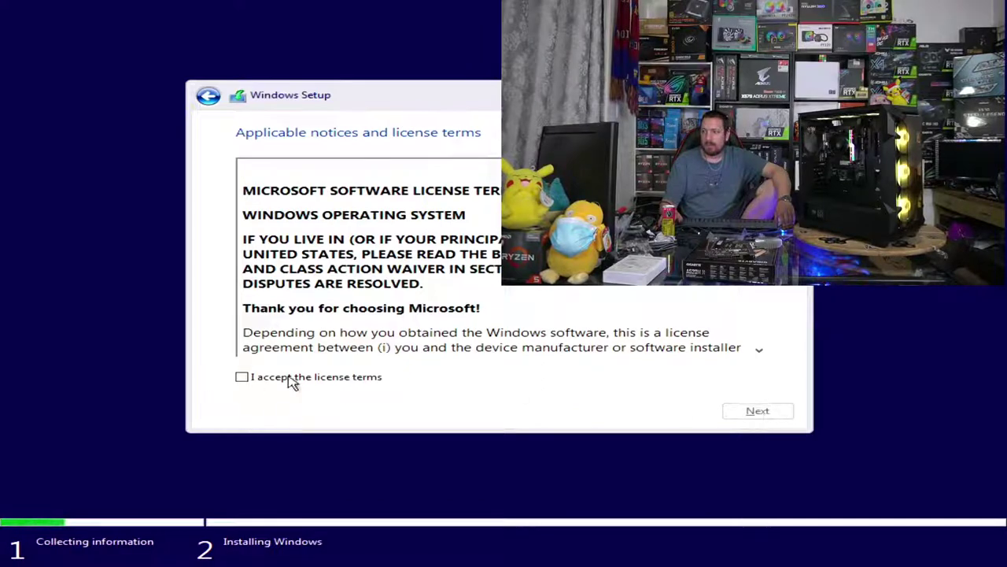
# - Accept the license terms and start a custom Windows installation on Drive 0 Unallocated Space
pyautogui.click(761, 412)
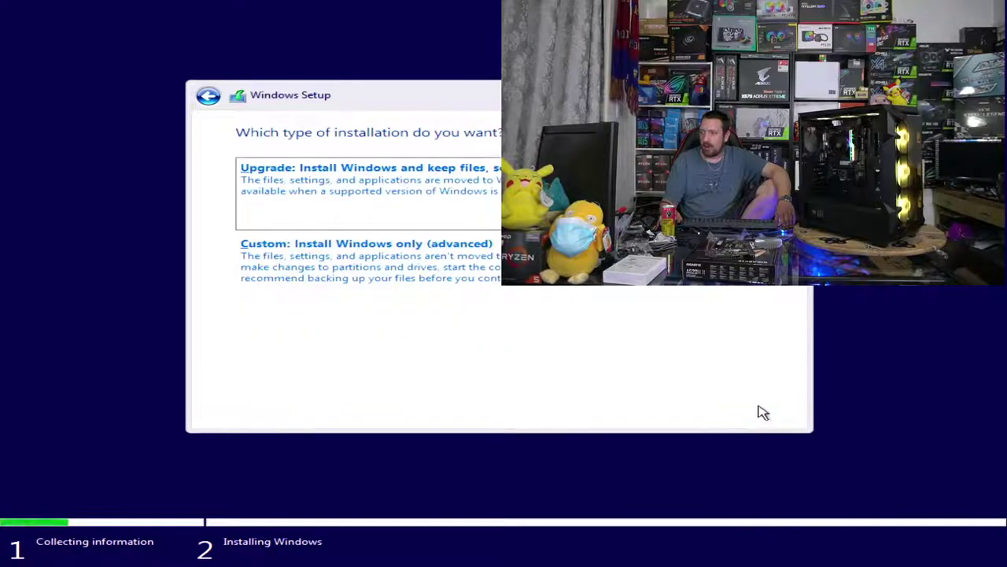
pyautogui.click(405, 278)
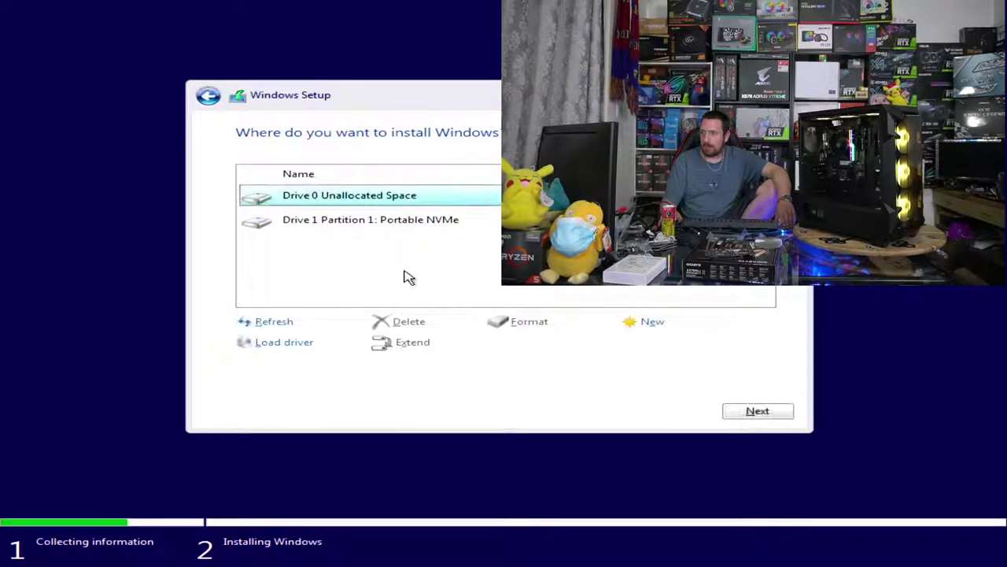
pyautogui.click(774, 413)
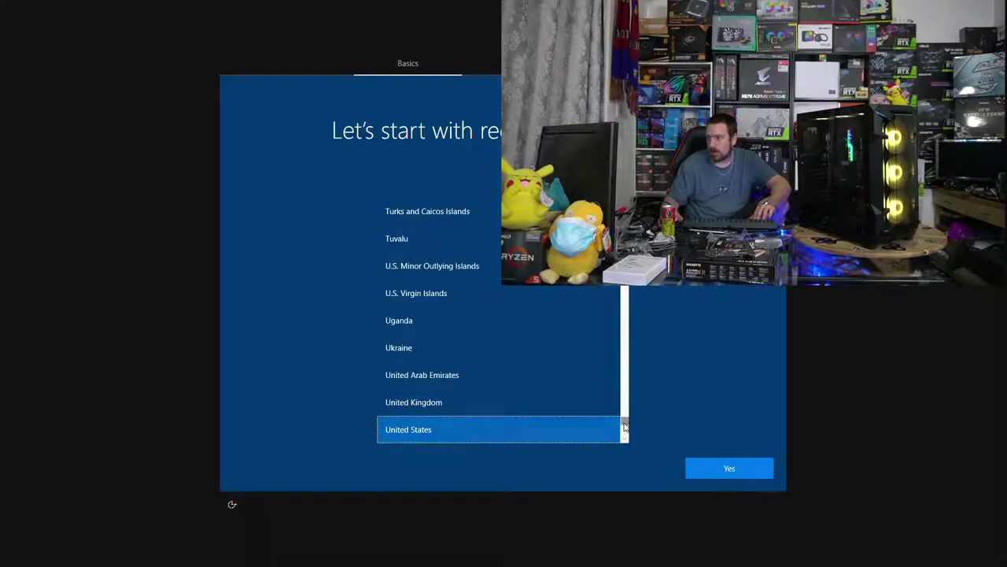
# - Set the region to Australia and confirm the keyboard layout
pyautogui.moveTo(621, 418); pyautogui.dragTo(621, 240)
pyautogui.scroll(10, 465, 300)
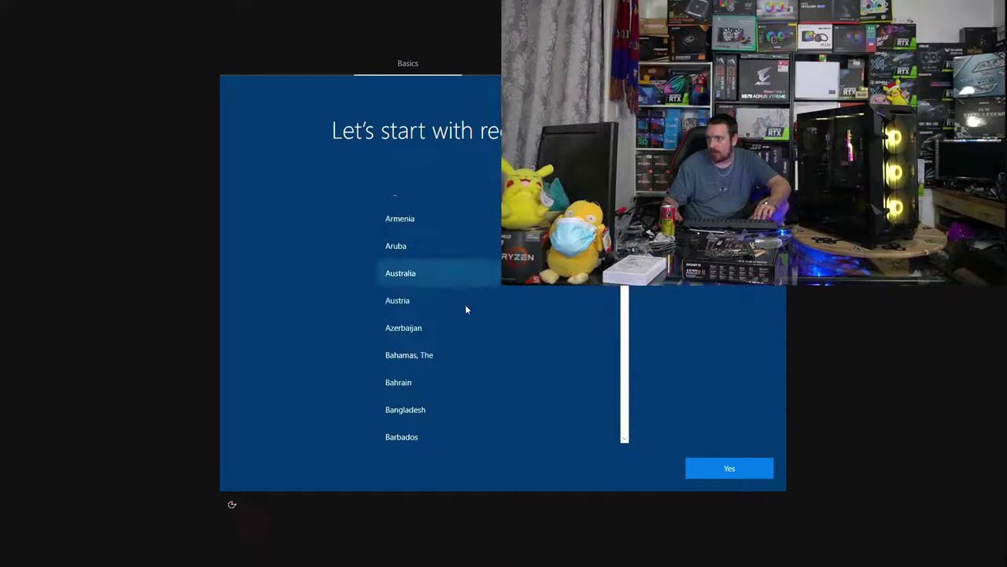
pyautogui.click(460, 279)
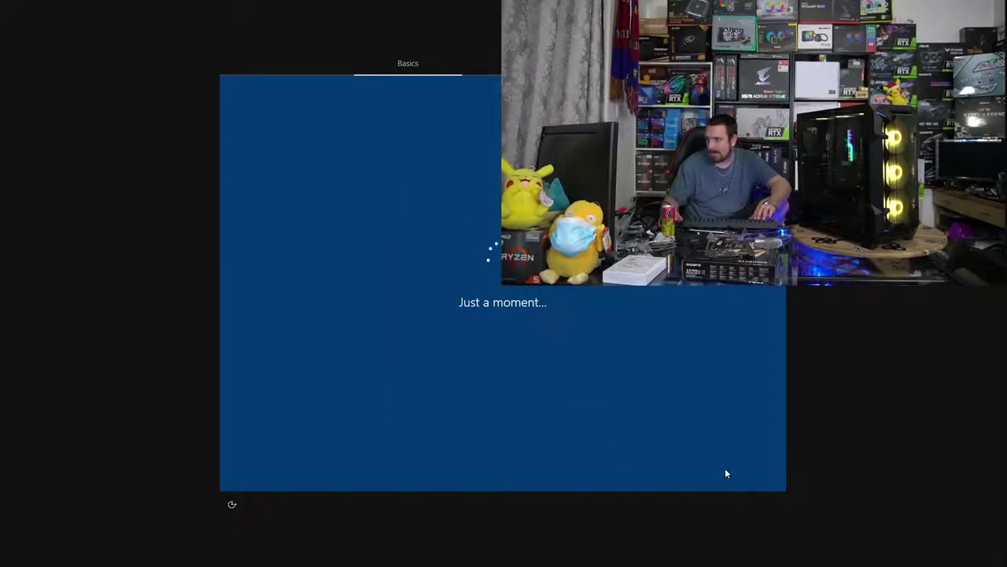
pyautogui.click(725, 467)
pyautogui.click(726, 469)
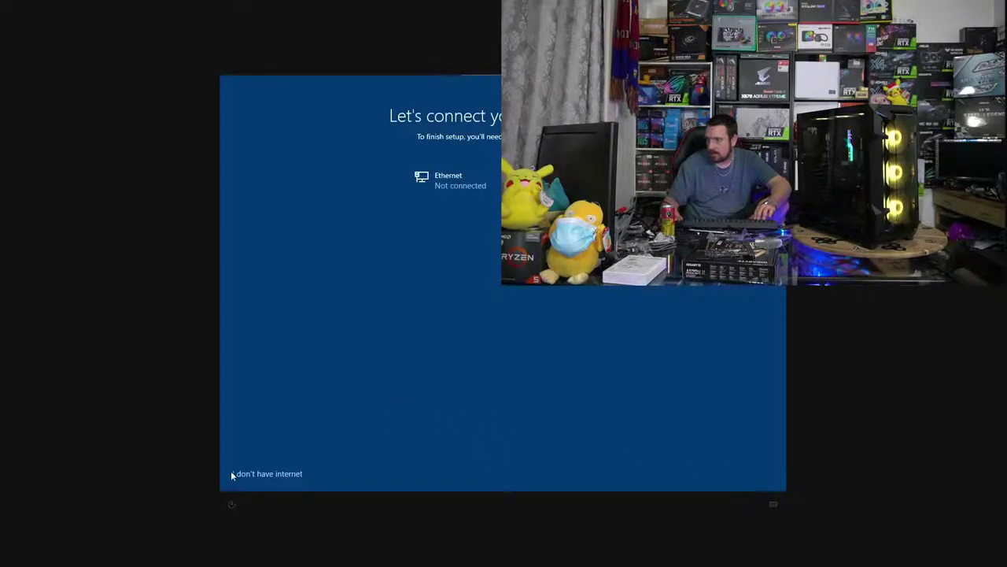
# - Skip the network connection and continue the Windows setup without internet
pyautogui.click(233, 474)
pyautogui.click(721, 469)
pyautogui.click(249, 476)
pyautogui.click(259, 473)
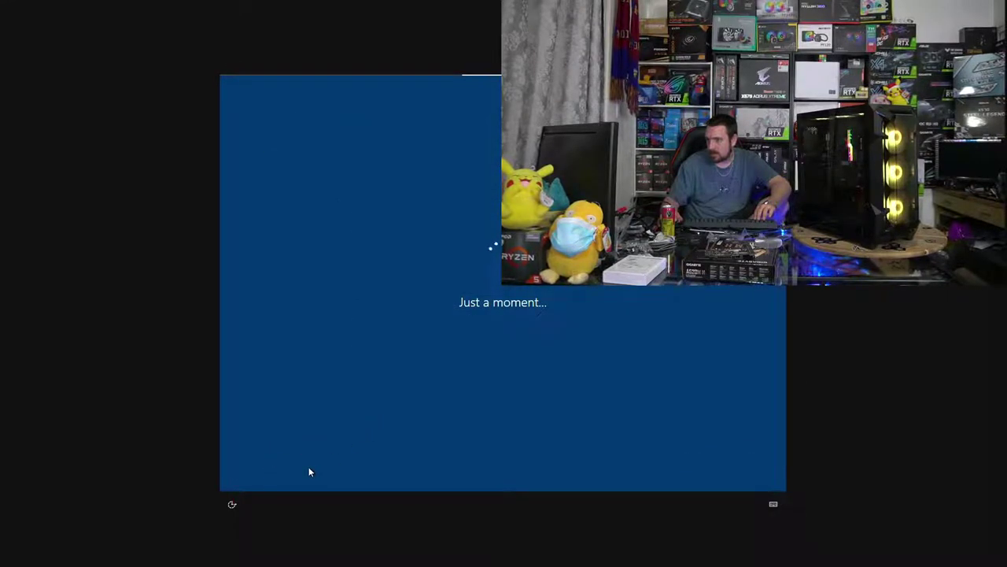
# - Create a local account named User and leave its password blank
pyautogui.write('User')
pyautogui.press('Return')
pyautogui.press('Return')
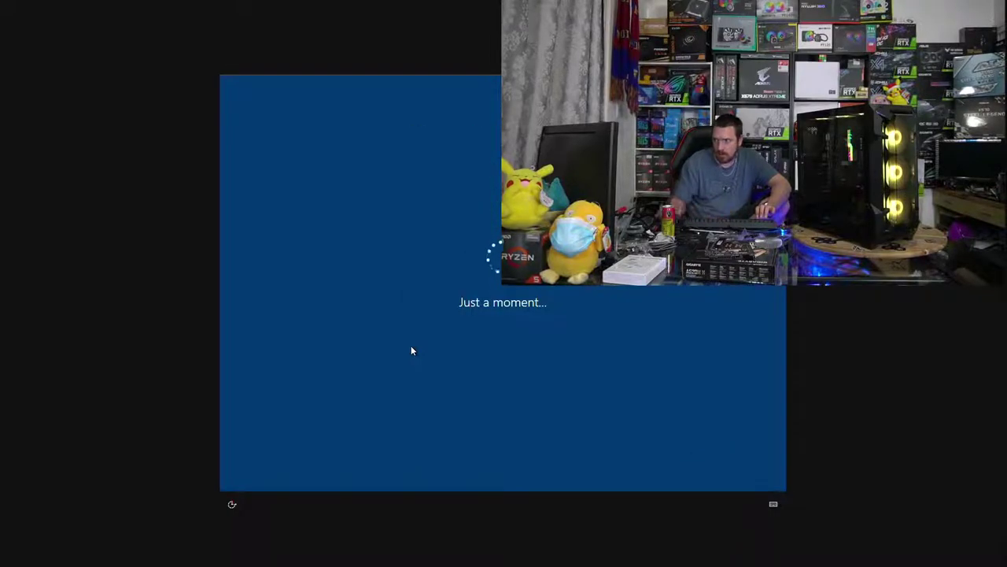
# - Turn off all the privacy options, including location, tailored experiences and advertising ID, limit diagnostic data to Required, and decline Cortana
pyautogui.press('space')
pyautogui.press('Tab')
pyautogui.press('space')
pyautogui.press('Tab')
pyautogui.press('space')
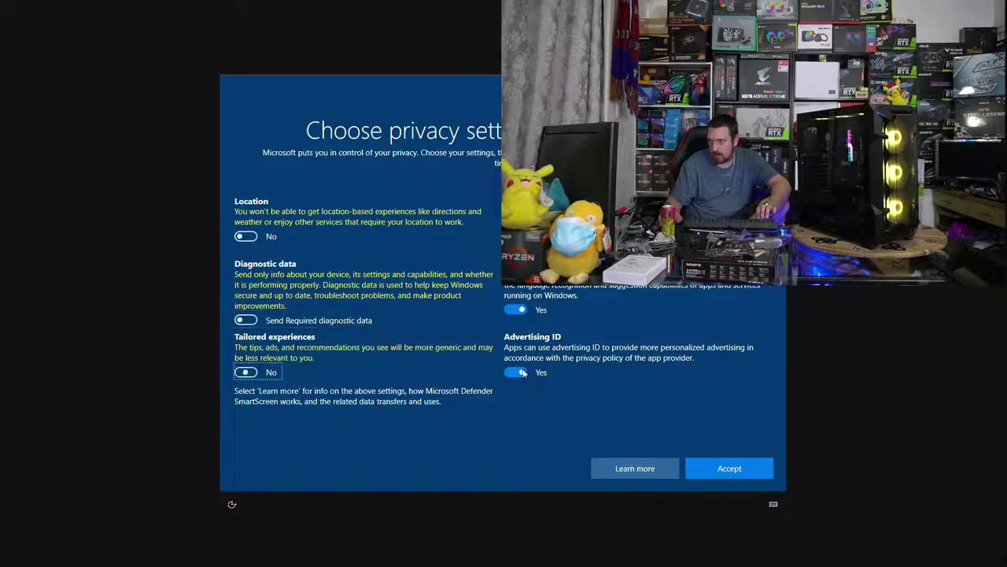
pyautogui.click(508, 376)
pyautogui.hotkey('shift', 'Tab')
pyautogui.press('space')
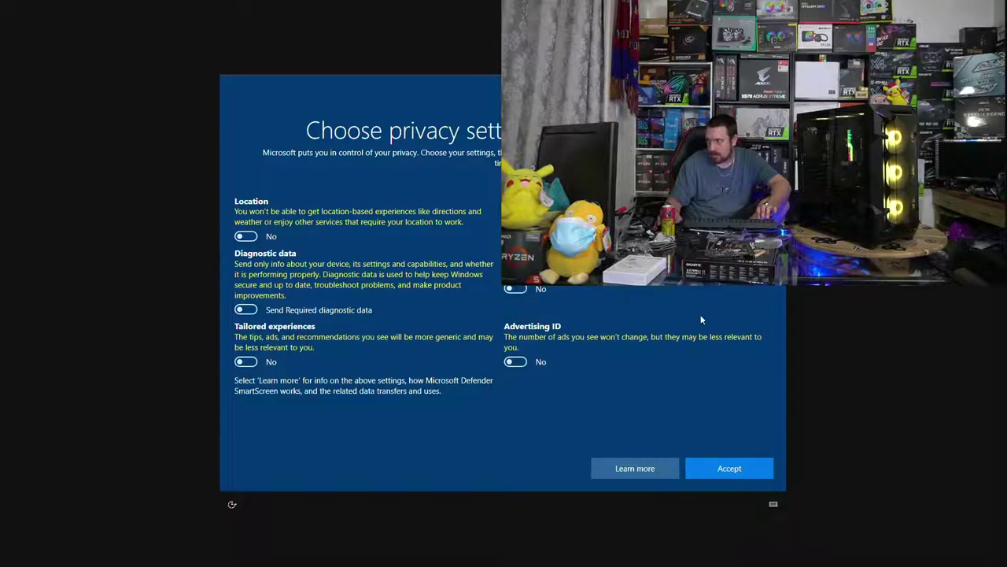
pyautogui.click(731, 464)
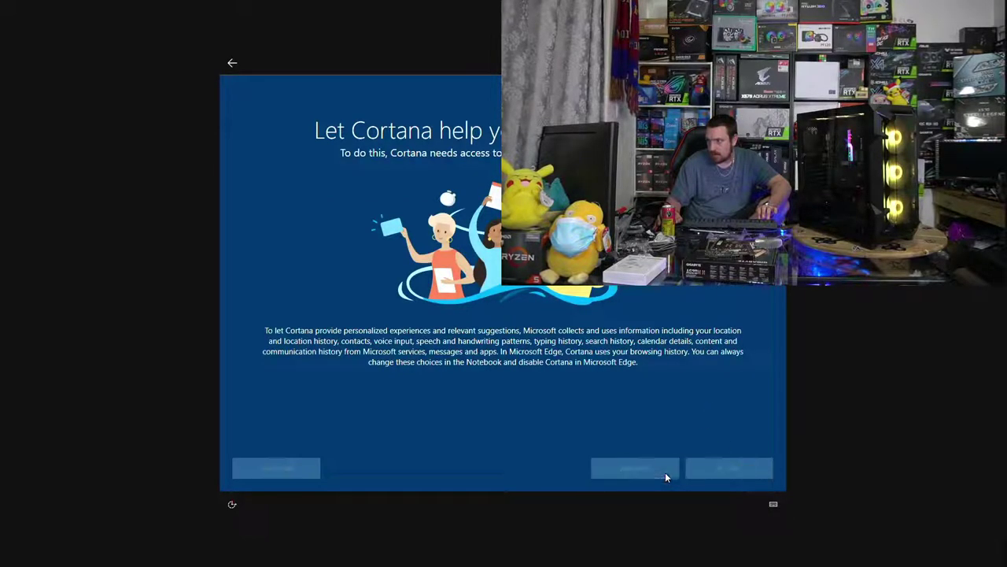
pyautogui.click(665, 473)
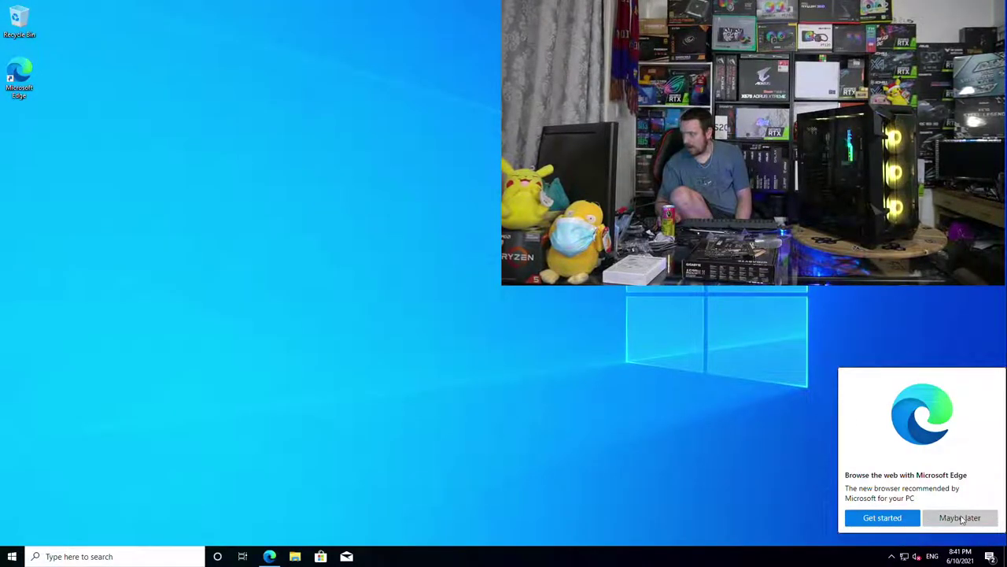
# - Dismiss the Microsoft Edge and device setup pop-ups and clear all notifications
pyautogui.click(985, 474)
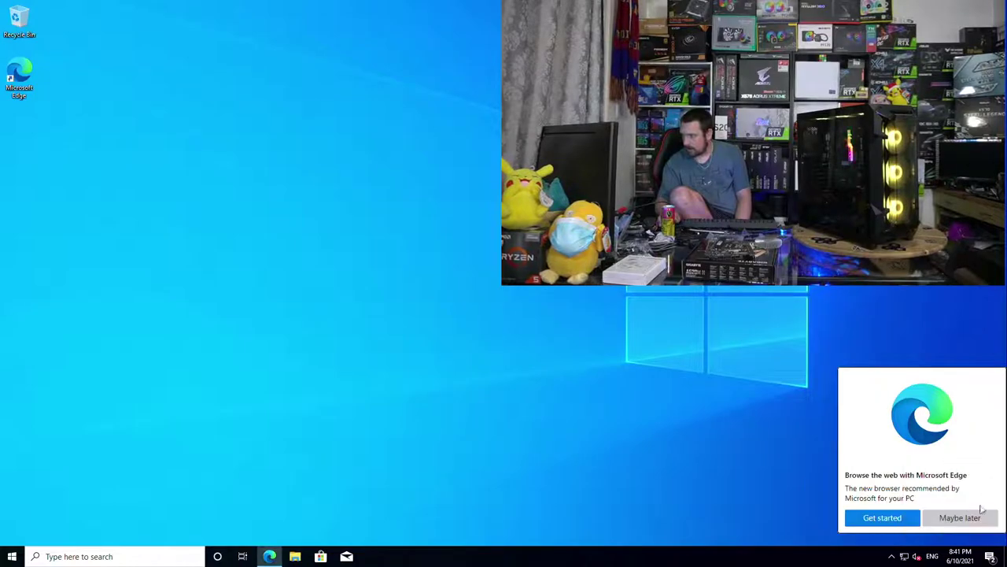
pyautogui.click(981, 521)
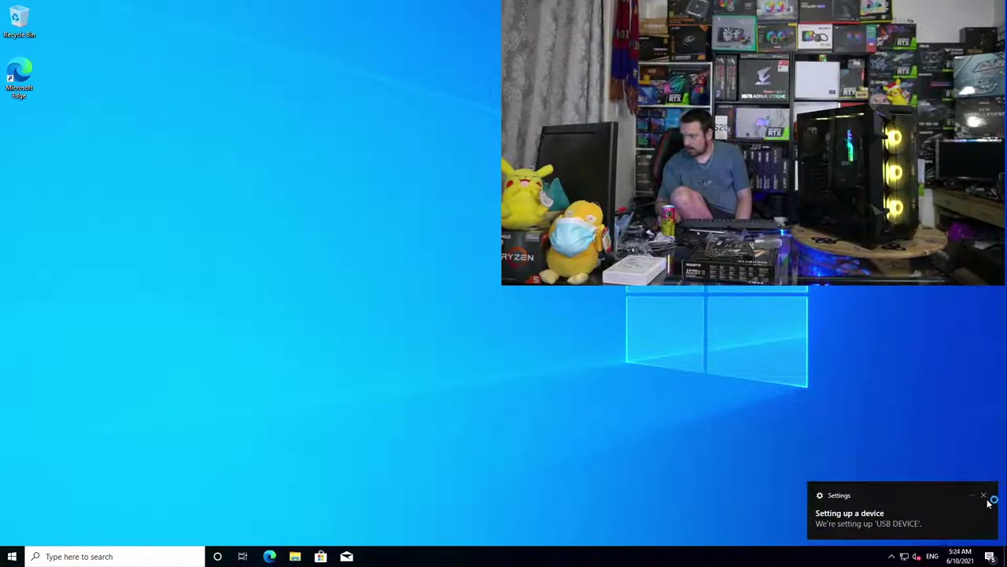
pyautogui.click(984, 496)
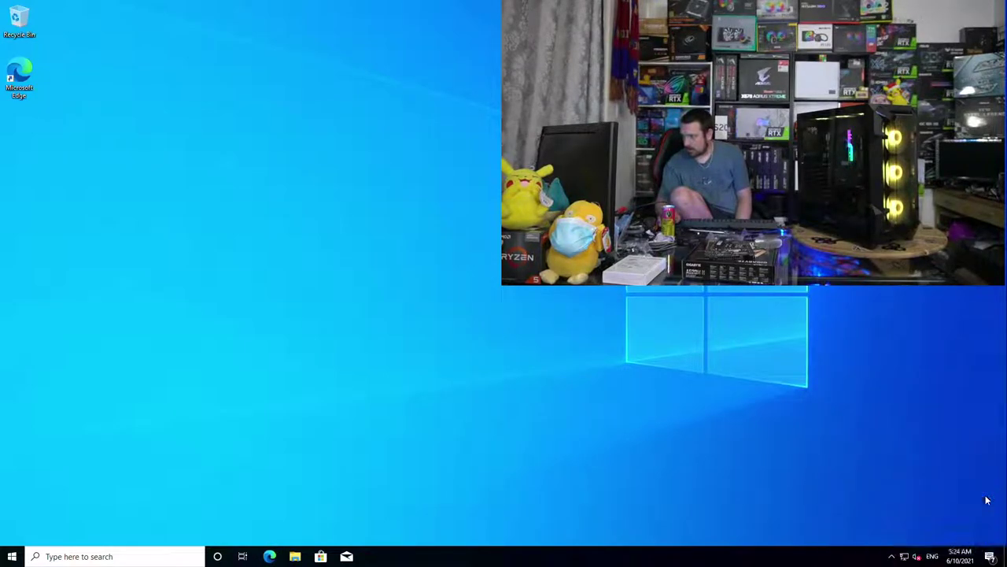
pyautogui.click(990, 557)
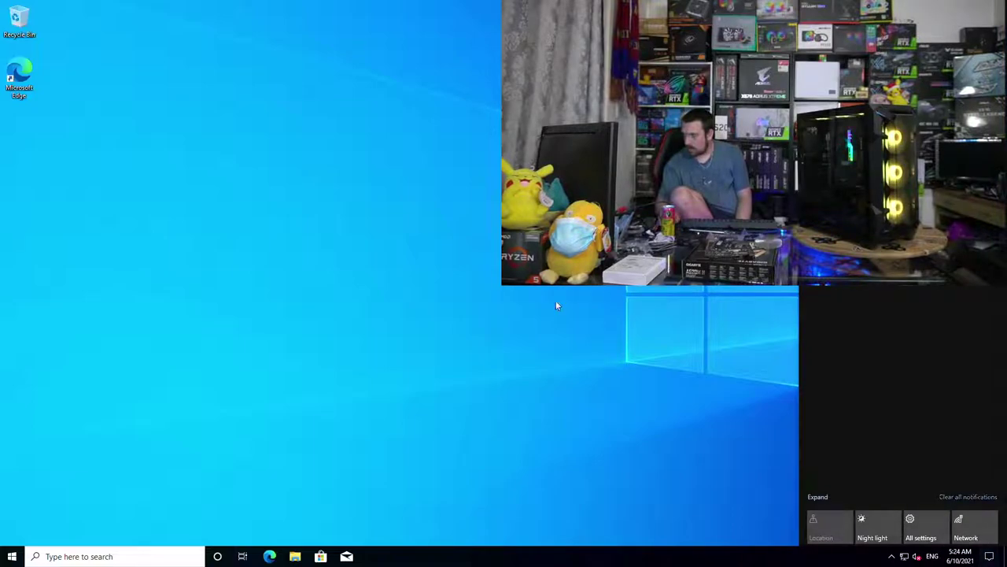
pyautogui.click(378, 555)
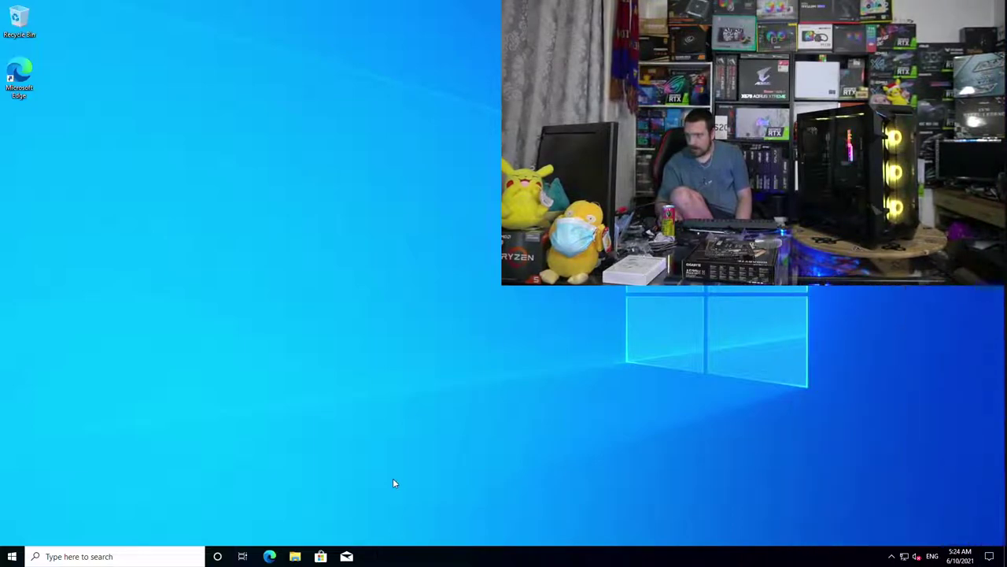
# - Hide the Cortana button, the Task View button and the search box from the taskbar
pyautogui.rightClick(394, 558)
pyautogui.click(453, 347)
pyautogui.rightClick(401, 555)
pyautogui.click(437, 359)
pyautogui.rightClick(347, 558)
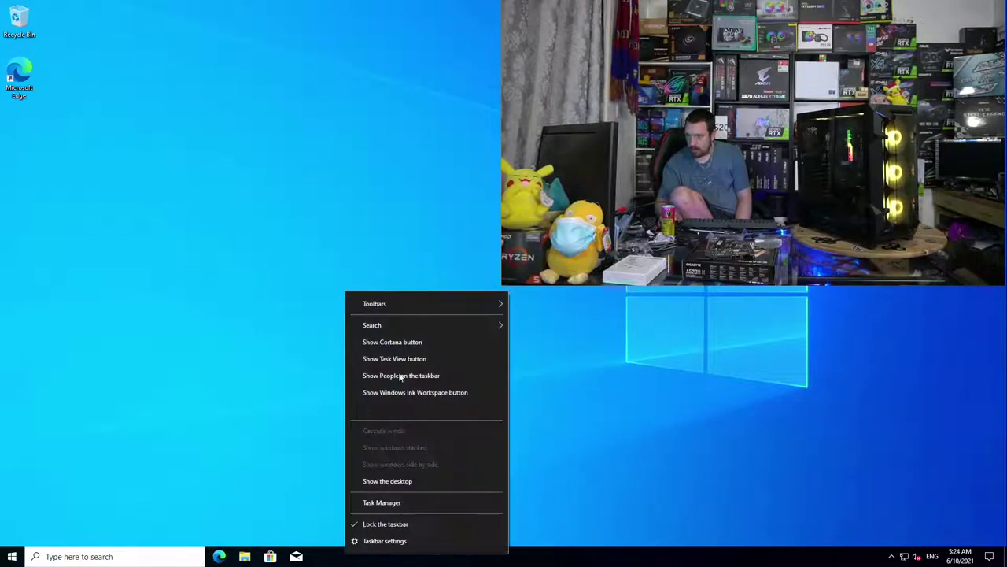
pyautogui.moveTo(430, 329)
pyautogui.click(523, 331)
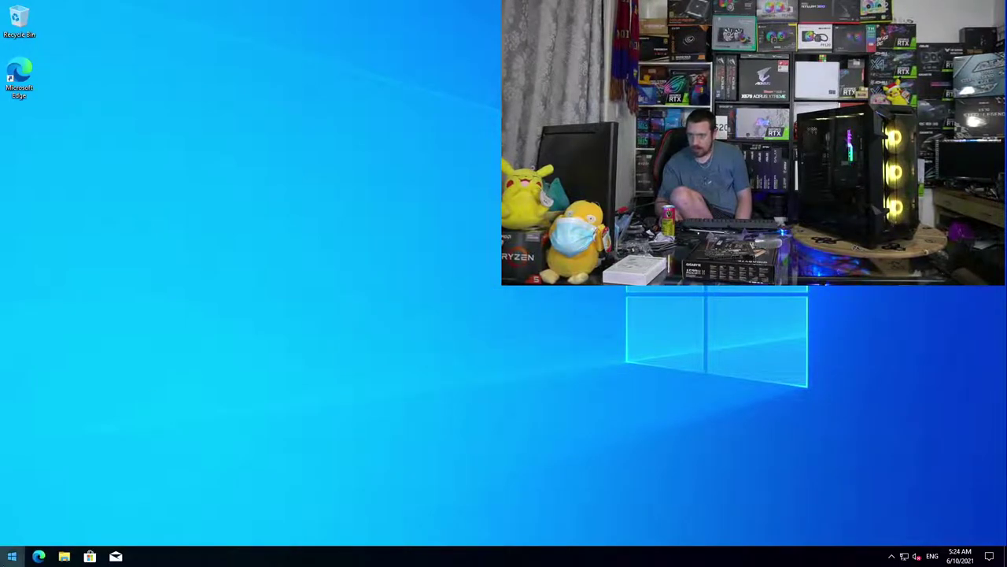
# - Check for Windows updates in Update & Security, view the optional updates, and close Settings
pyautogui.click(12, 557)
pyautogui.click(14, 509)
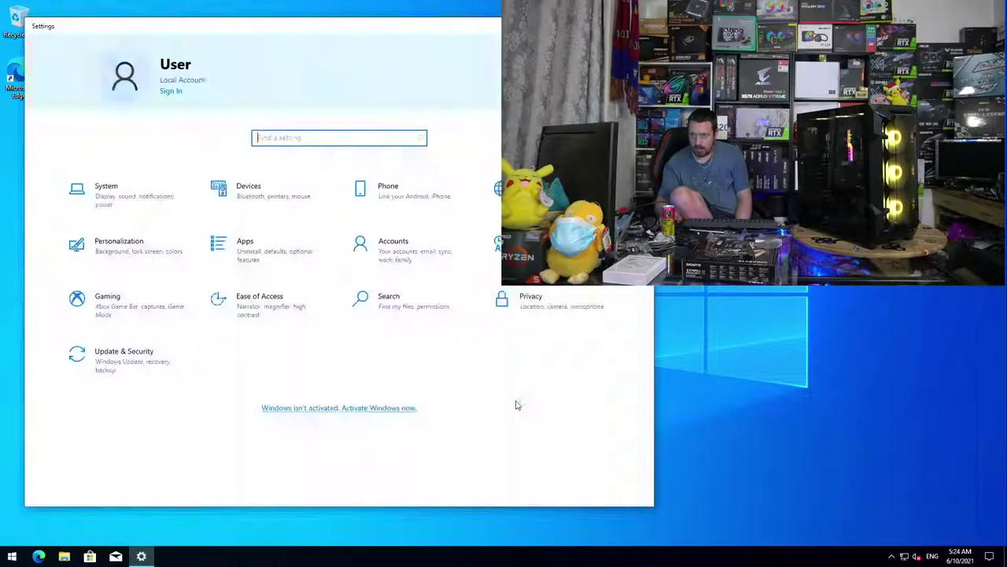
pyautogui.click(106, 357)
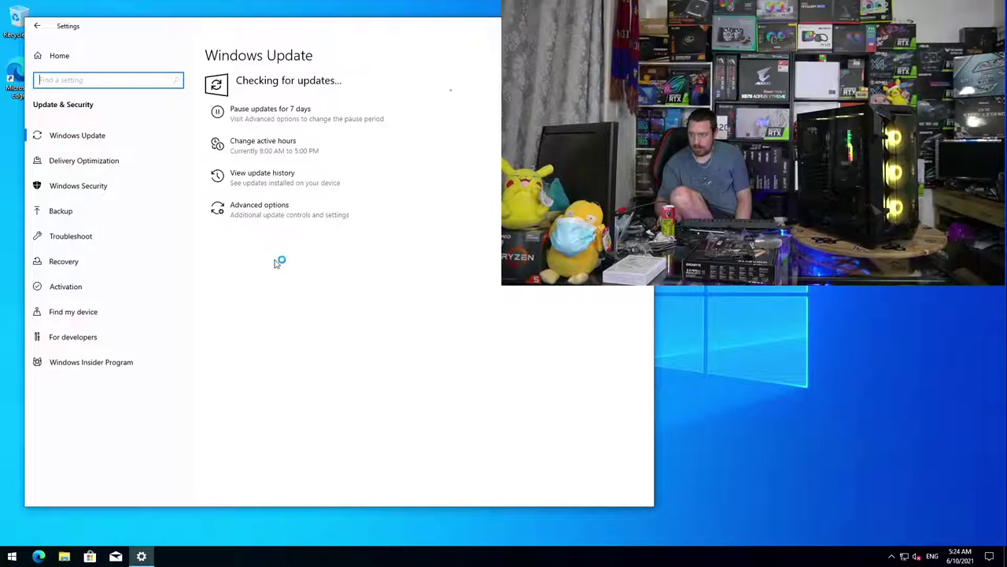
pyautogui.moveTo(267, 31); pyautogui.dragTo(415, 30)
pyautogui.scroll(-3, 486, 334)
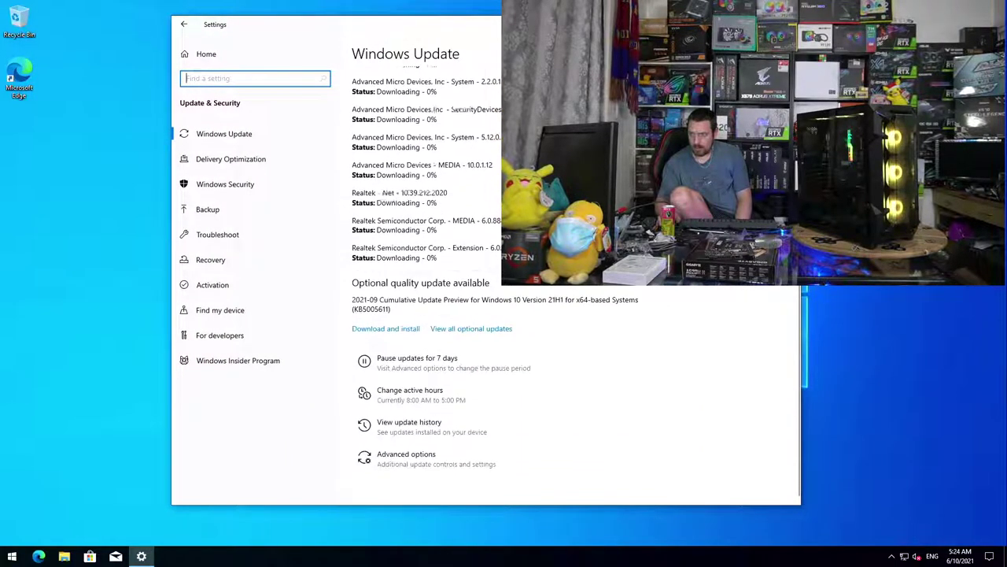
pyautogui.click(485, 329)
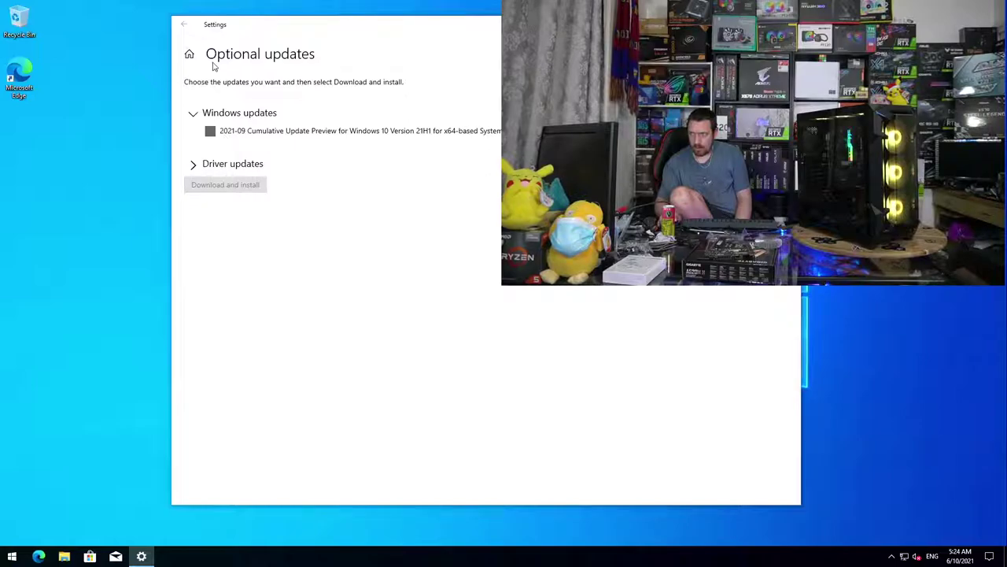
pyautogui.hotkey('alt', 'F4')
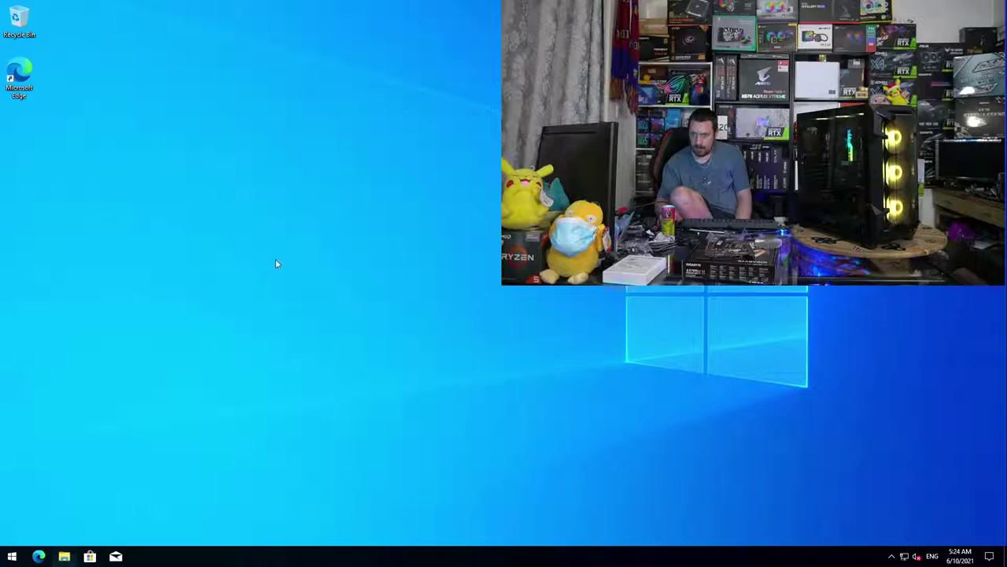
# - Open the Setup folder on the Portable NVMe (D:) drive and place This PC, Applications and Games on the desktop
pyautogui.click(266, 317)
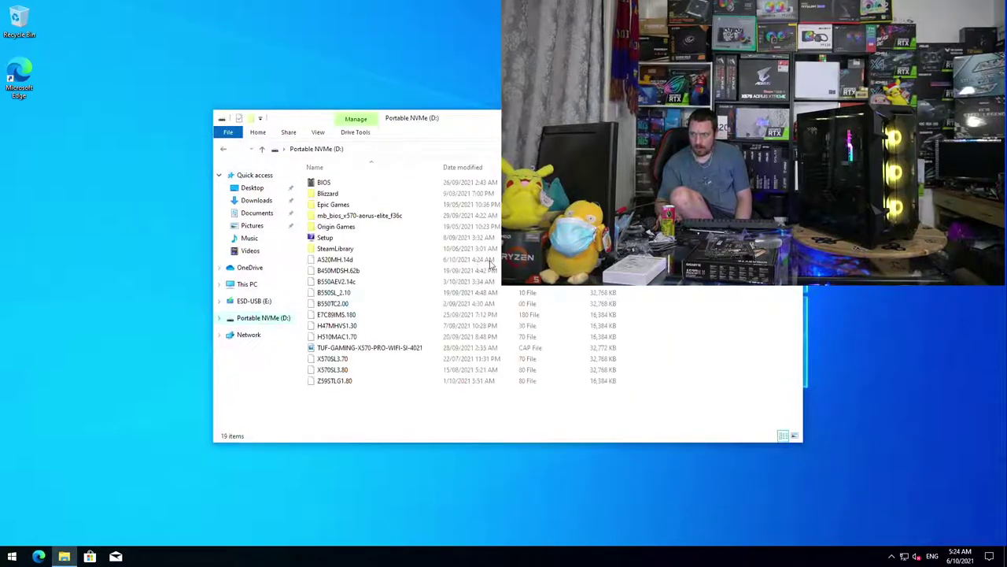
pyautogui.doubleClick(337, 238)
pyautogui.moveTo(329, 271); pyautogui.dragTo(19, 130)
pyautogui.moveTo(326, 184); pyautogui.dragTo(23, 181)
pyautogui.moveTo(336, 220); pyautogui.dragTo(24, 236)
# - Run the AcronisTrueImageWD_WIN installer from the inner Setup folder and allow it to make changes
pyautogui.doubleClick(337, 237)
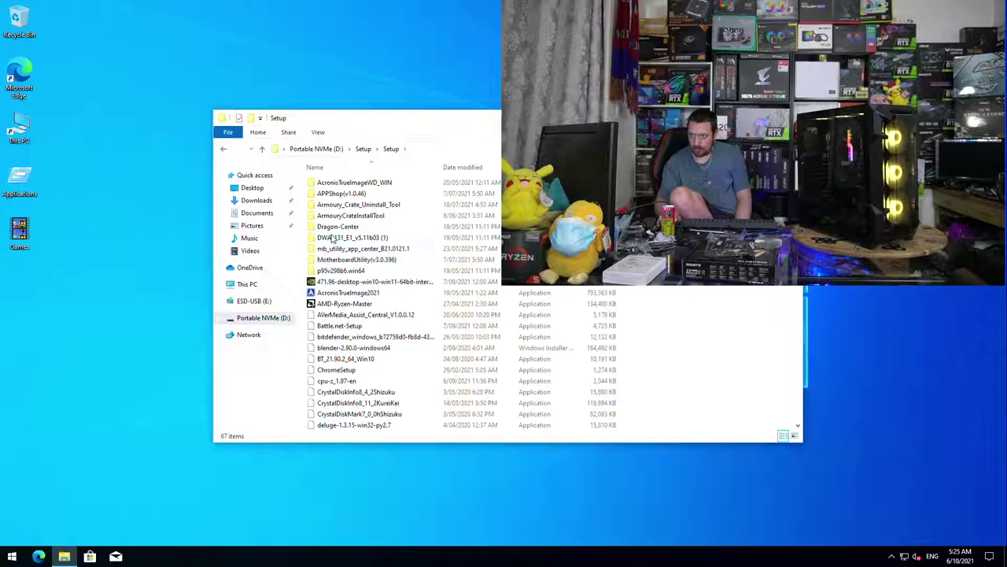
pyautogui.doubleClick(361, 182)
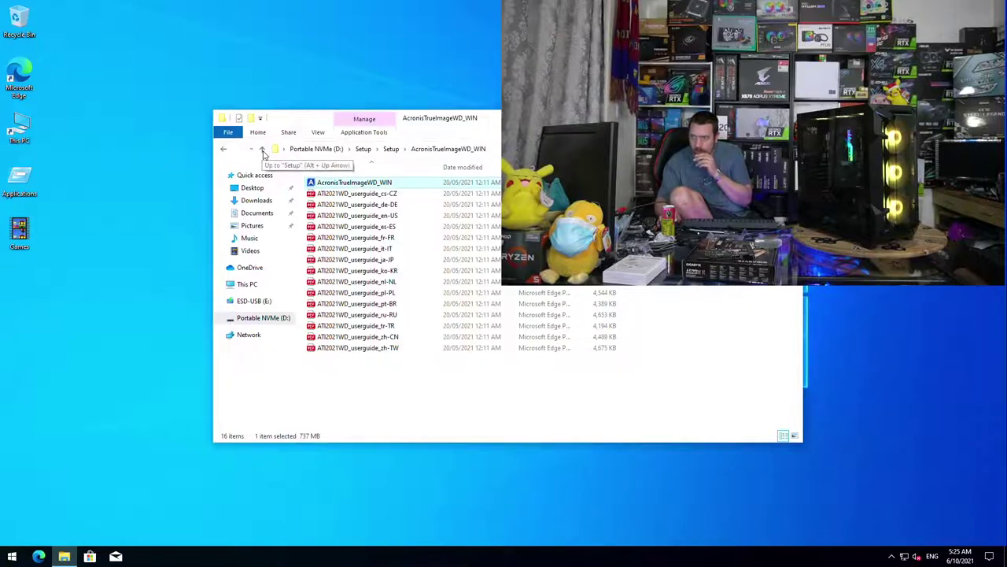
pyautogui.click(262, 149)
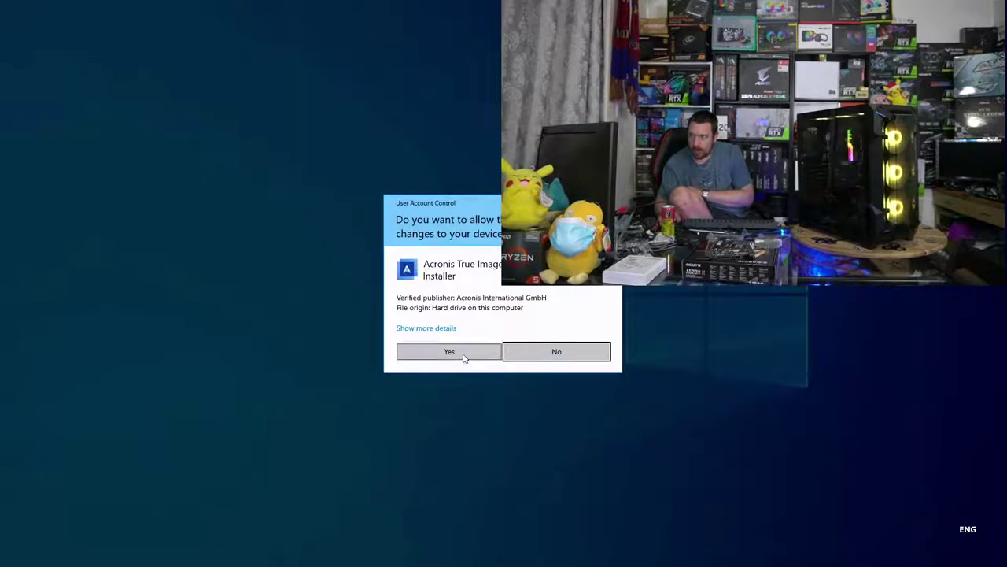
pyautogui.click(461, 354)
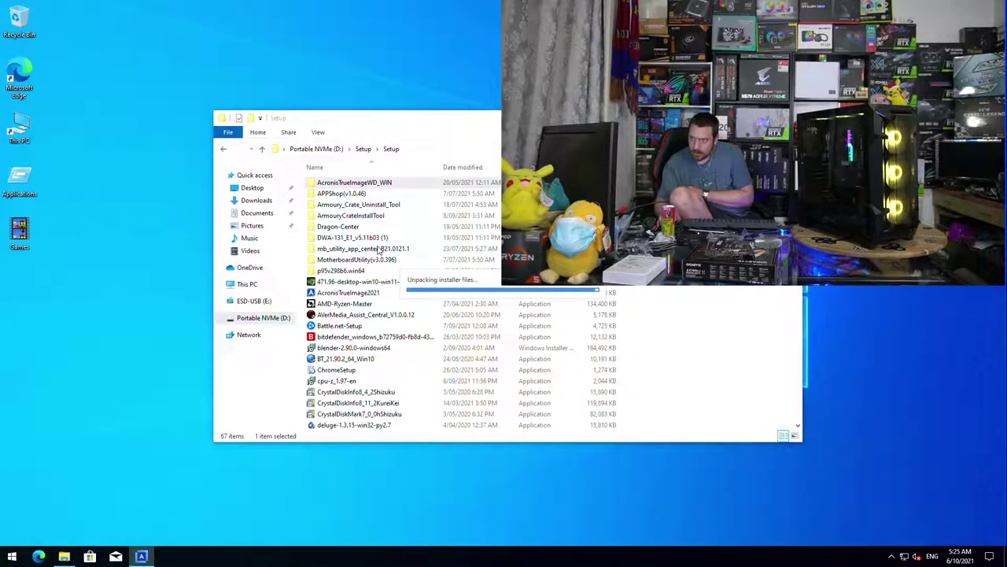
# - Run Setup from the mb_utility_app_center_B21.0121.1 folder and allow the GIGABYTE installer to make changes
pyautogui.doubleClick(379, 249)
pyautogui.doubleClick(323, 205)
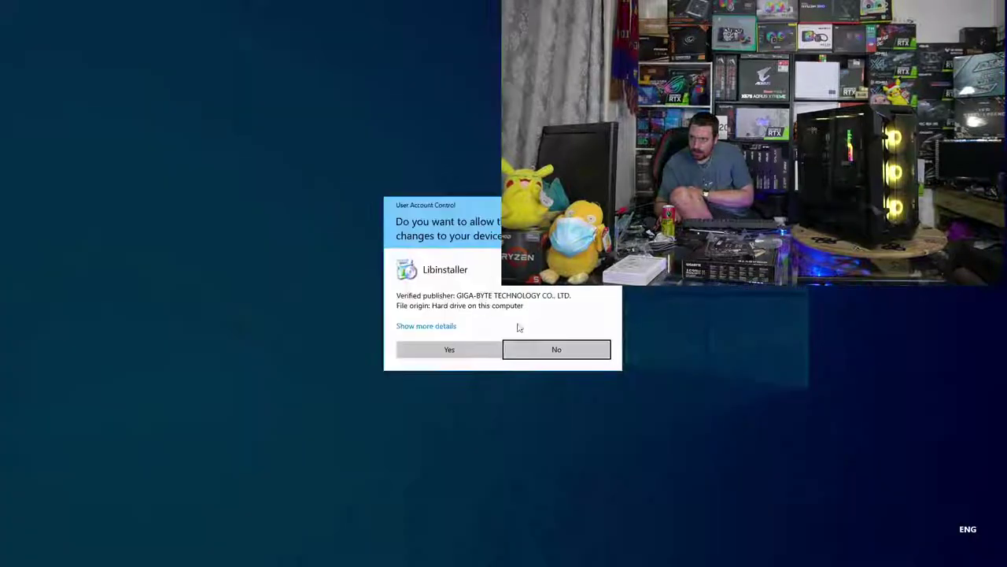
pyautogui.click(474, 351)
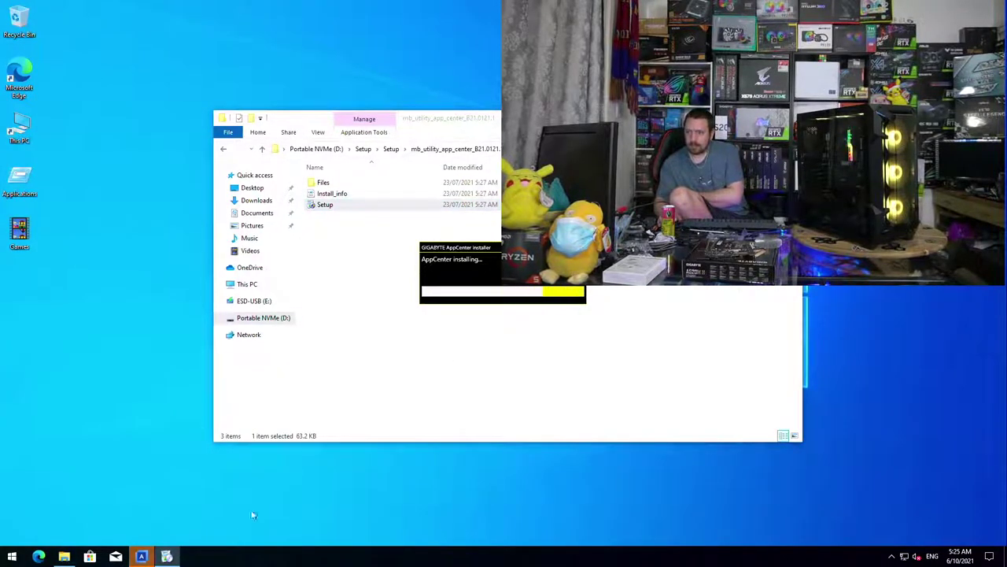
# - Return to the Setup folder, run Battle.net-Setup and continue past its language selection
pyautogui.click(262, 149)
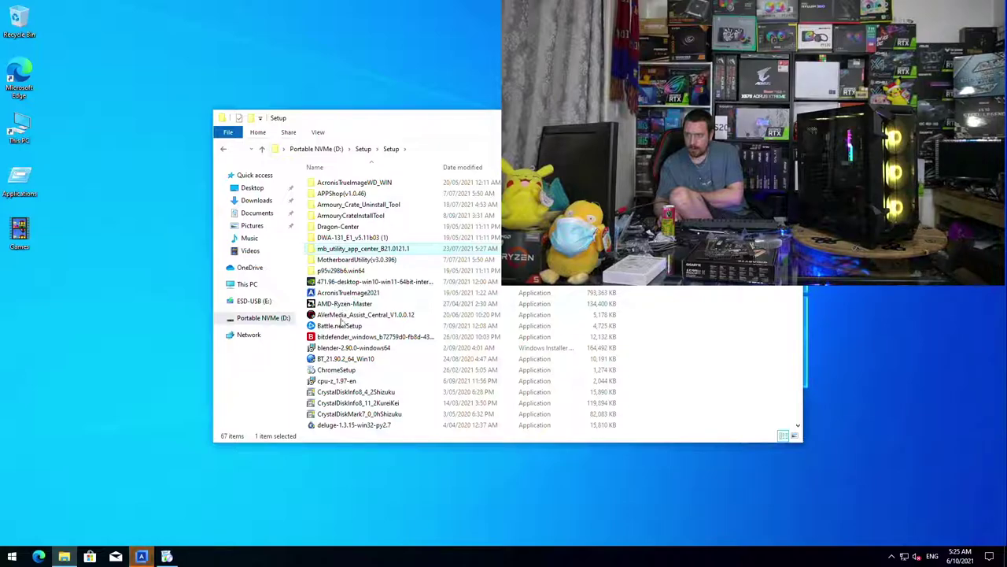
pyautogui.click(342, 326)
pyautogui.doubleClick(343, 326)
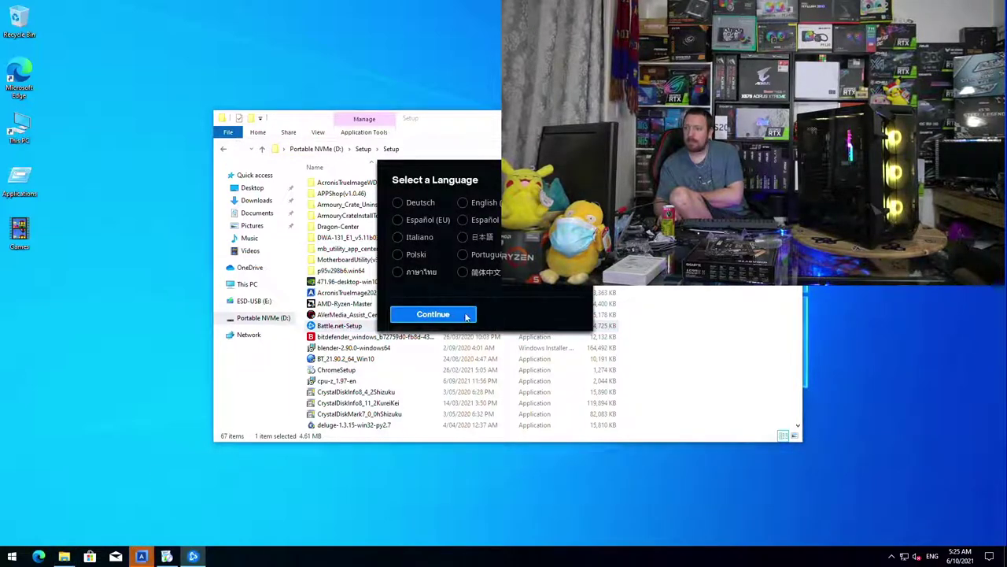
pyautogui.click(433, 314)
pyautogui.click(462, 354)
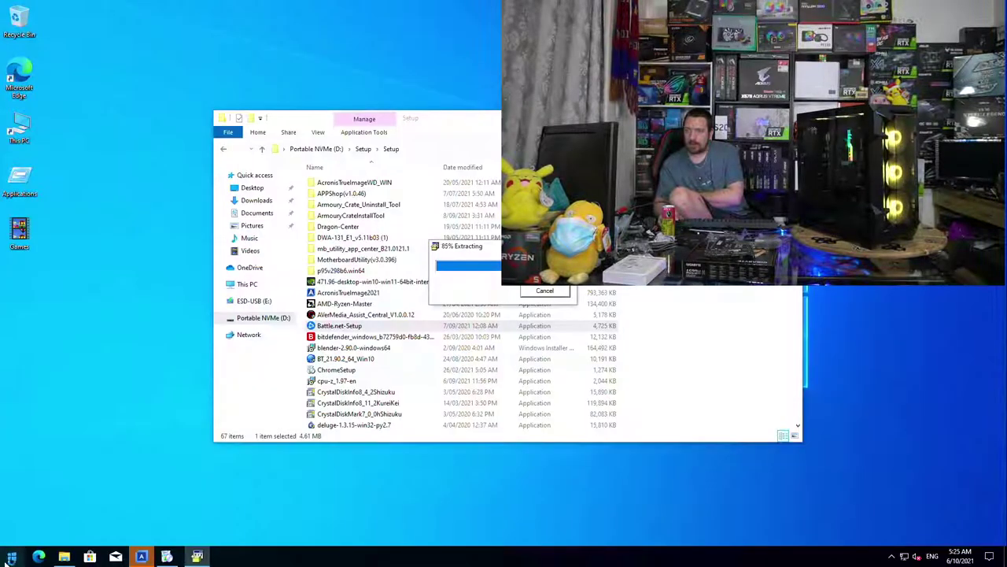
# - Download and install the optional 2021-09 Cumulative Update Preview and the Advanced Micro Devices Display 27.20.14536.3 driver through Windows Update
pyautogui.click(12, 557)
pyautogui.click(24, 486)
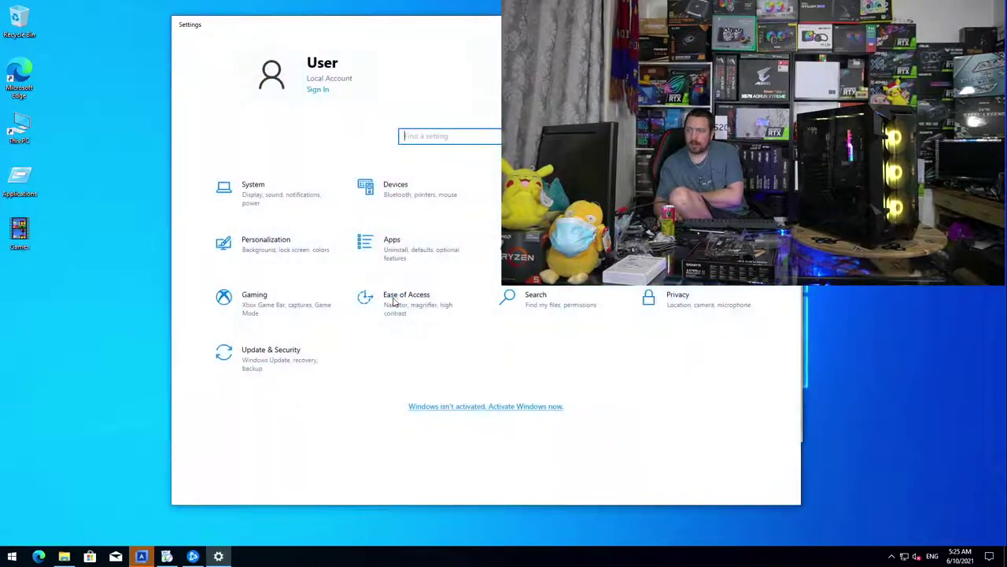
pyautogui.click(271, 366)
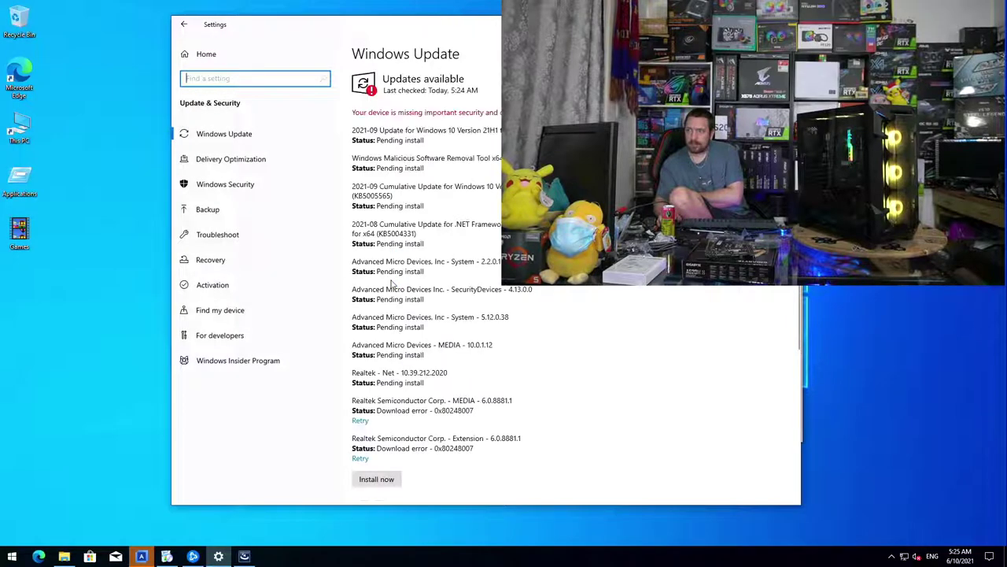
pyautogui.scroll(-3, 399, 429)
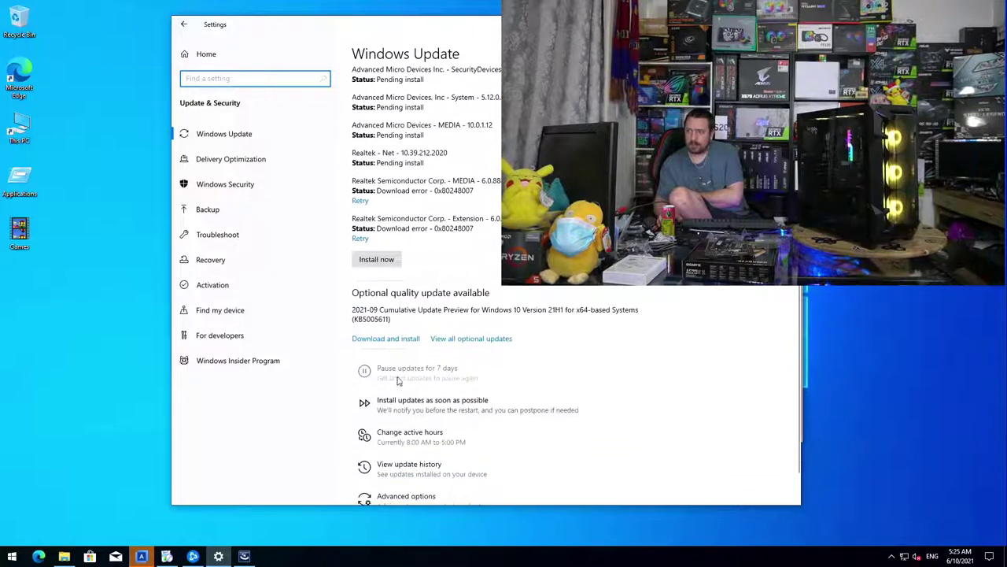
pyautogui.click(488, 341)
pyautogui.click(211, 131)
pyautogui.click(209, 167)
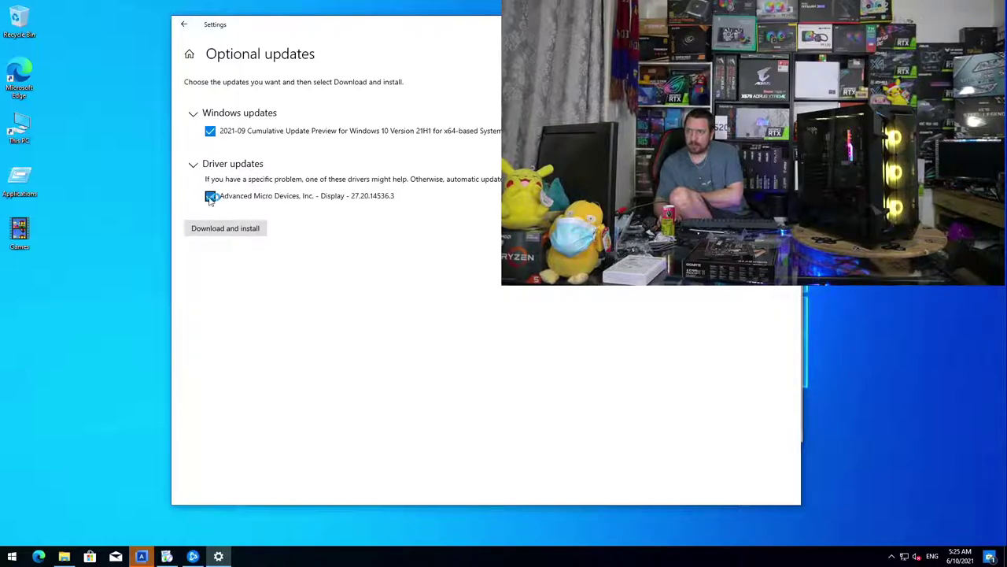
pyautogui.click(218, 230)
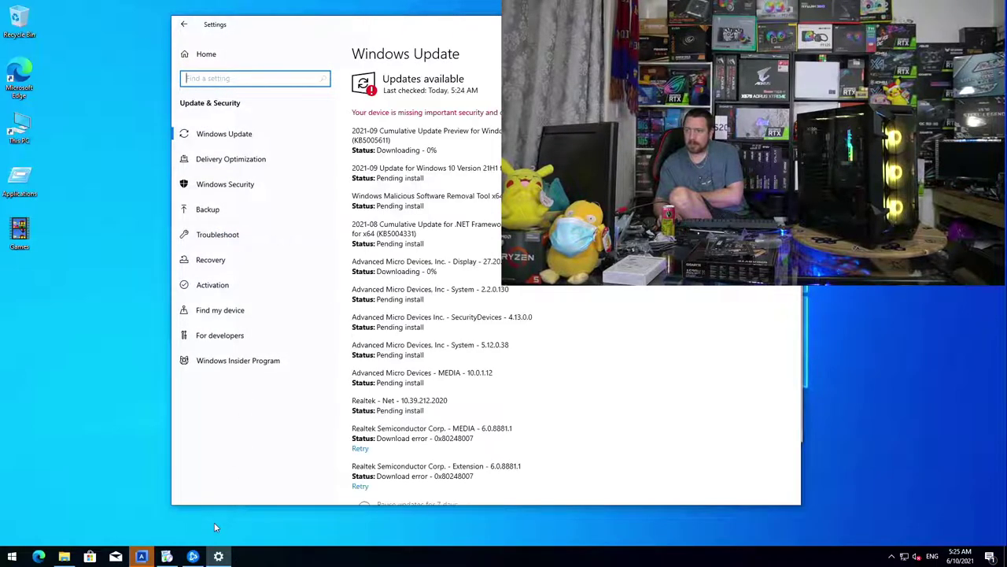
# - Run ChromeSetup and cpu-z_1.97-en from the Setup folder, allow both to make changes and complete the CPU-Z installation
pyautogui.click(193, 557)
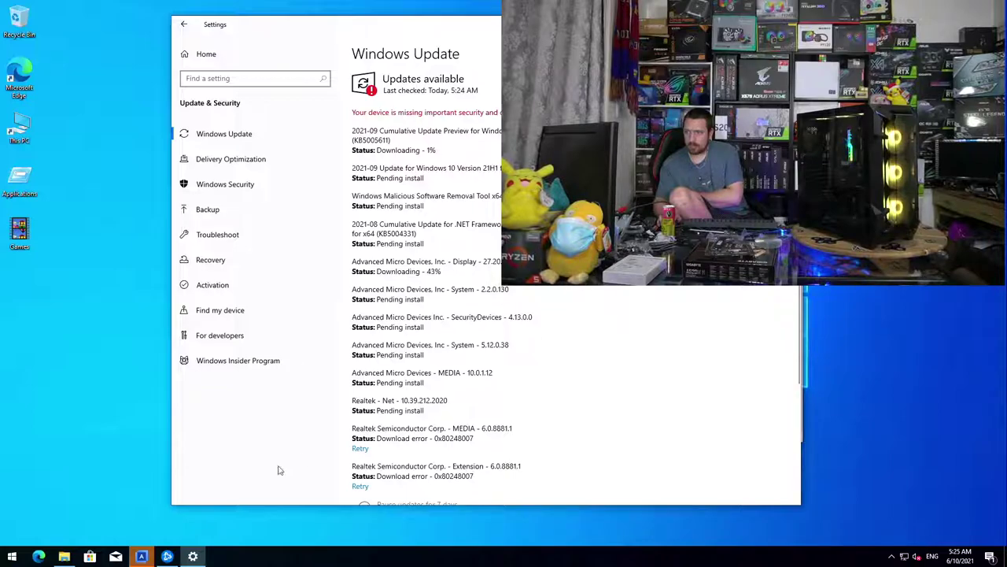
pyautogui.click(64, 556)
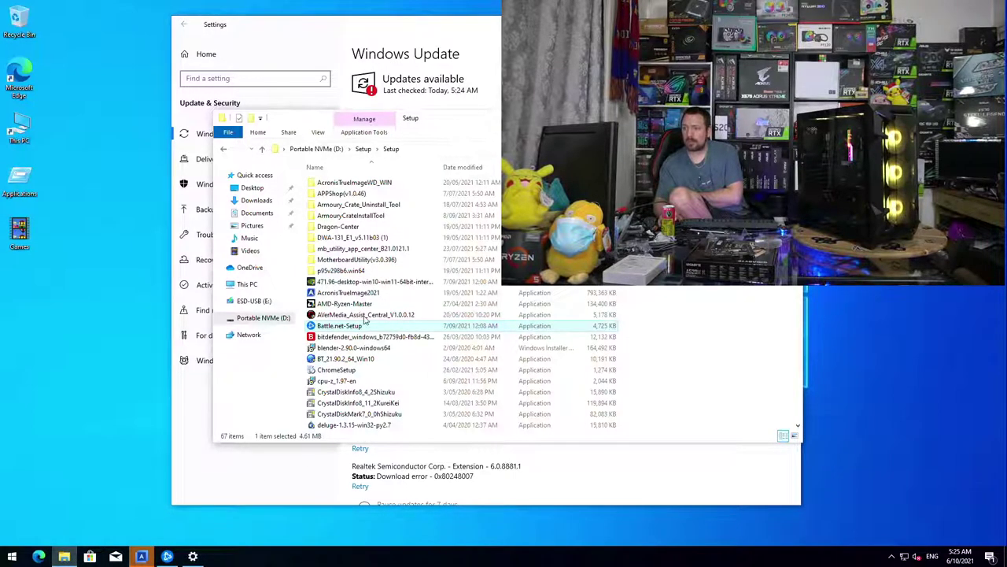
pyautogui.scroll(-1, 367, 337)
pyautogui.click(338, 347)
pyautogui.click(344, 358)
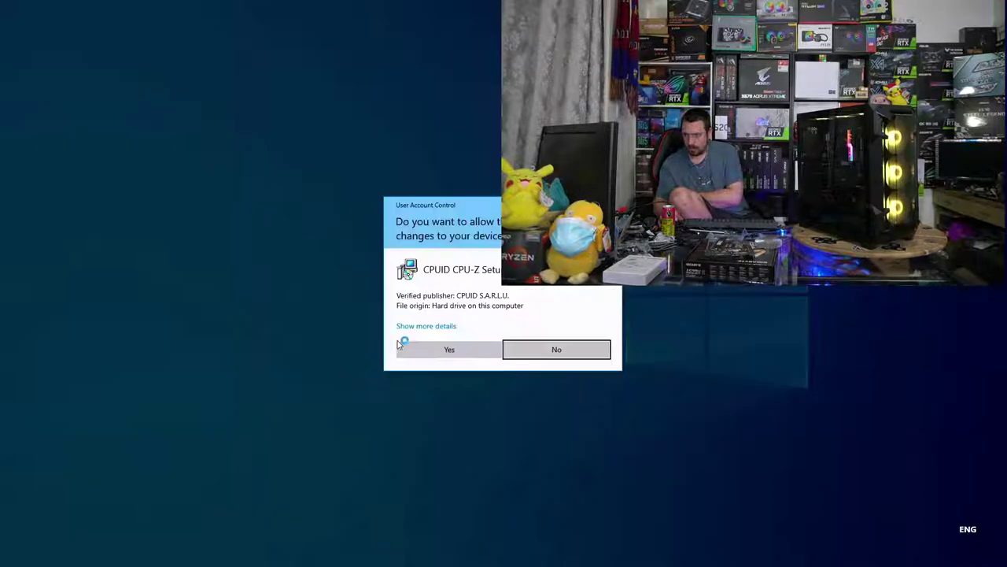
pyautogui.click(407, 350)
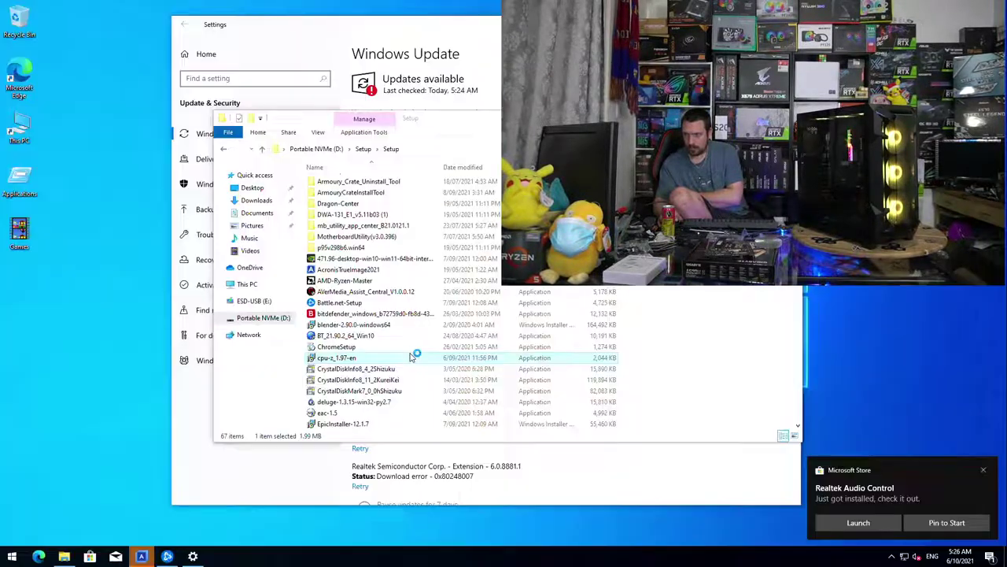
pyautogui.click(431, 330)
pyautogui.click(559, 361)
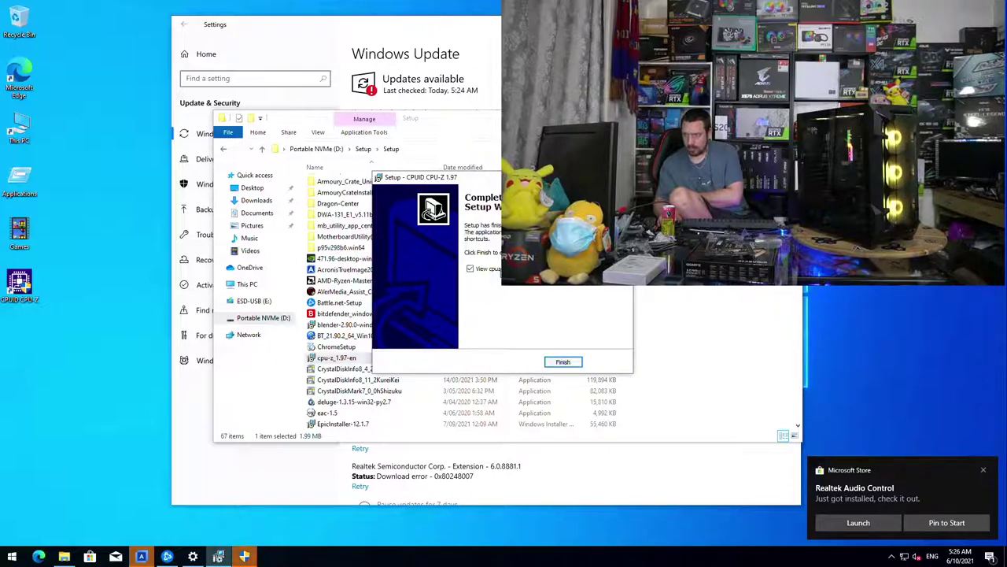
pyautogui.click(563, 361)
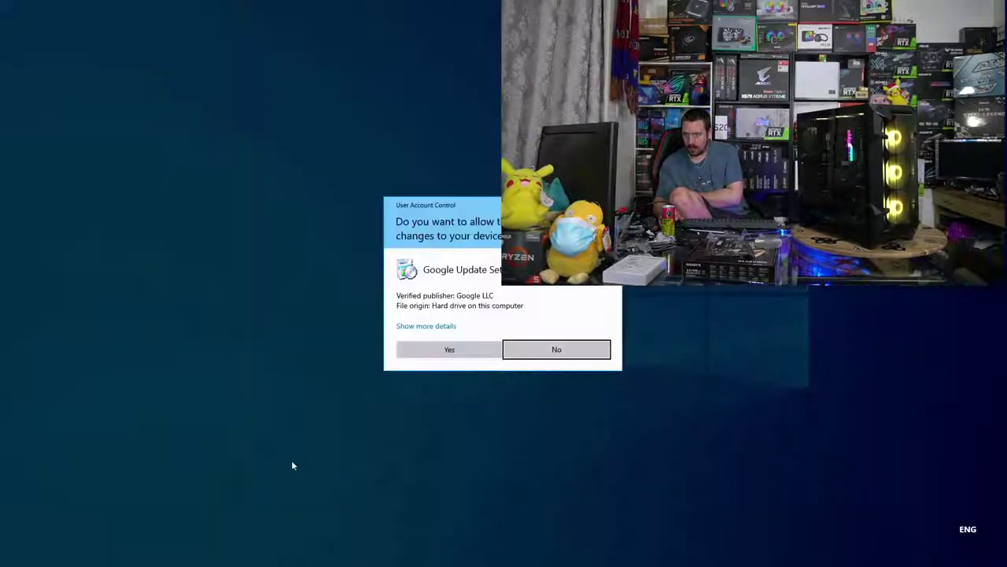
pyautogui.click(445, 352)
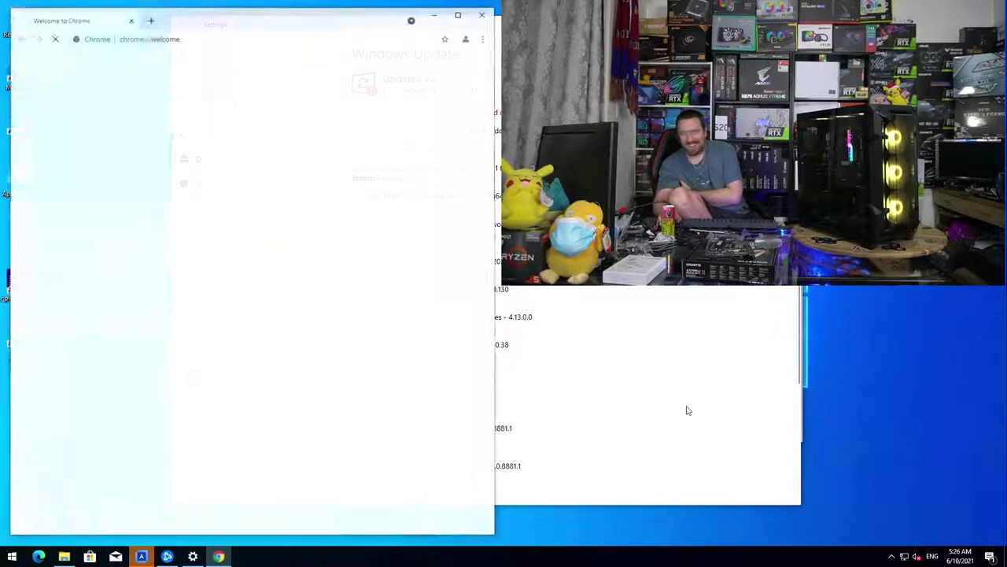
# - Move the Settings window aside and close Chrome's welcome window
pyautogui.click(623, 324)
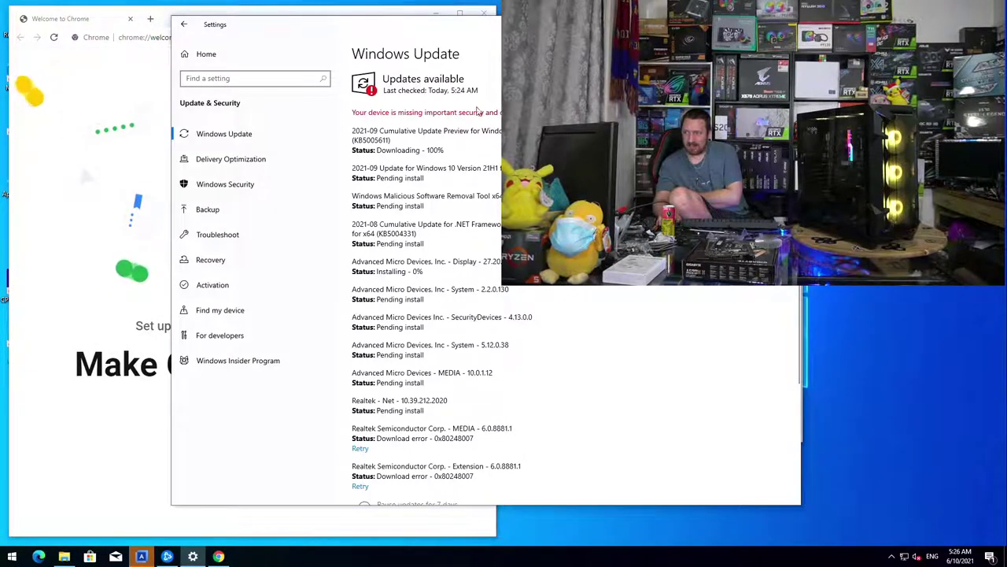
pyautogui.moveTo(188, 35); pyautogui.dragTo(351, 25)
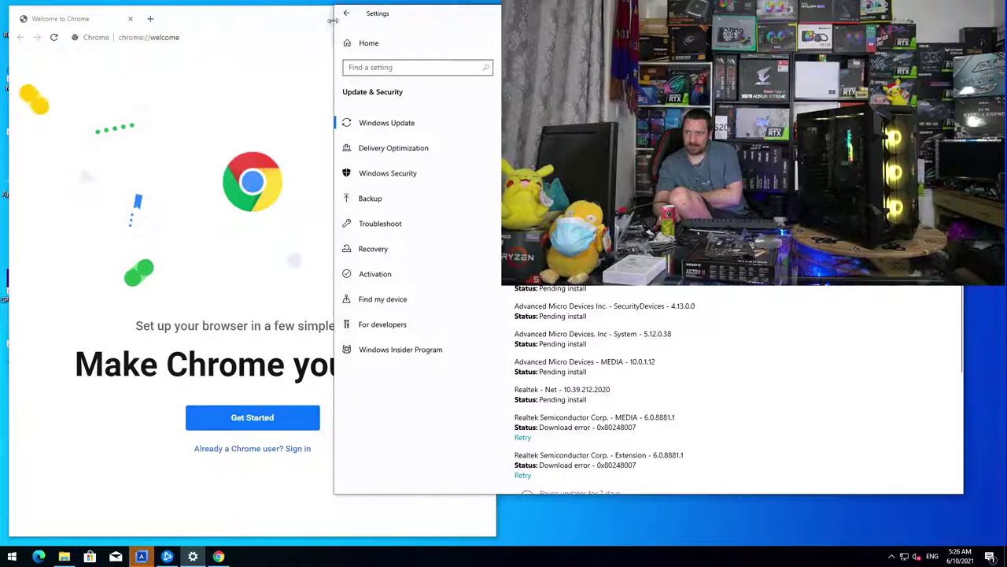
pyautogui.click(242, 38)
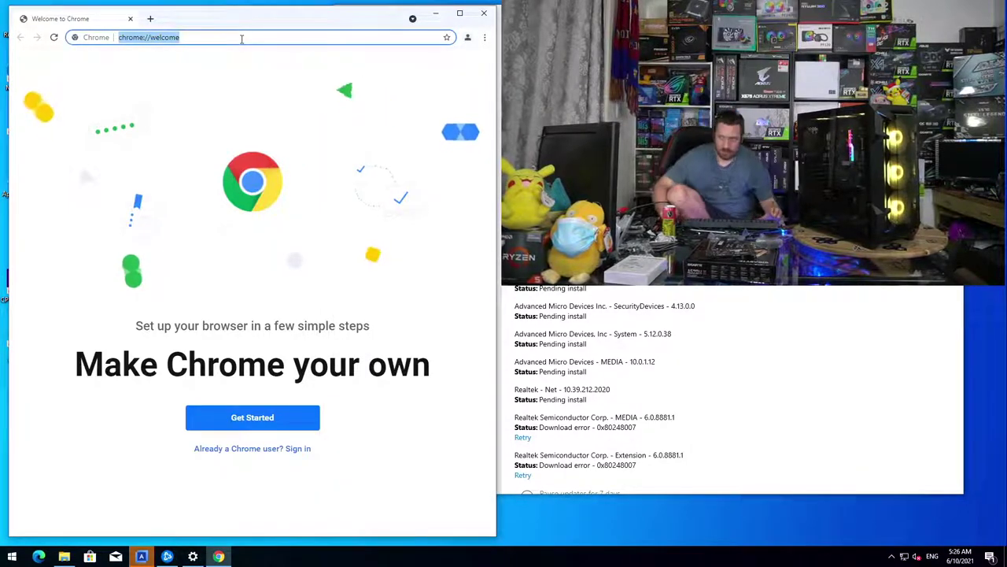
pyautogui.click(484, 13)
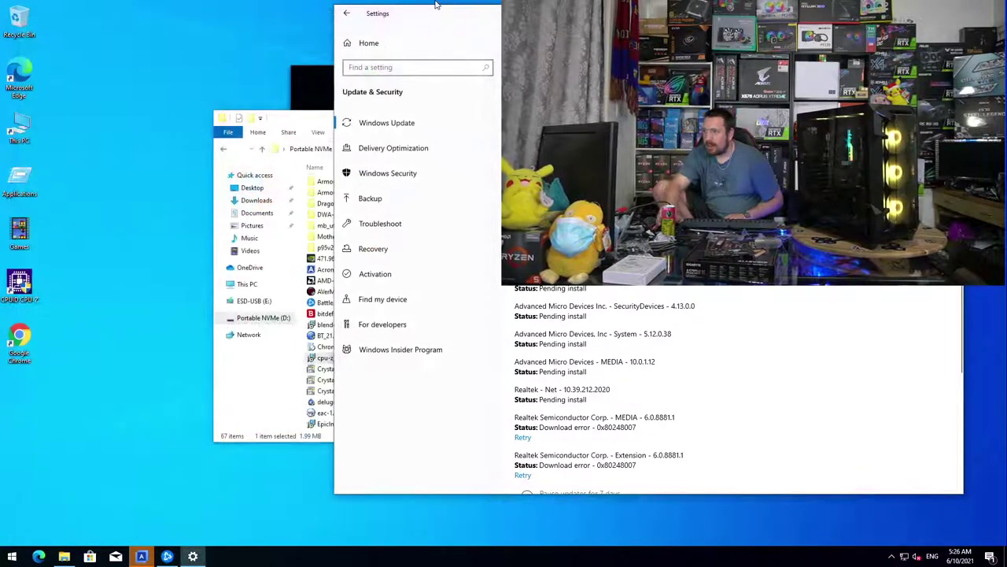
# - Run the CrystalDiskInfo8_4_2Shizuku and CrystalDiskMark7_0_0hShizuku installers from the Setup folder and allow them to make changes
pyautogui.click(267, 417)
pyautogui.doubleClick(335, 370)
pyautogui.click(429, 354)
pyautogui.doubleClick(352, 390)
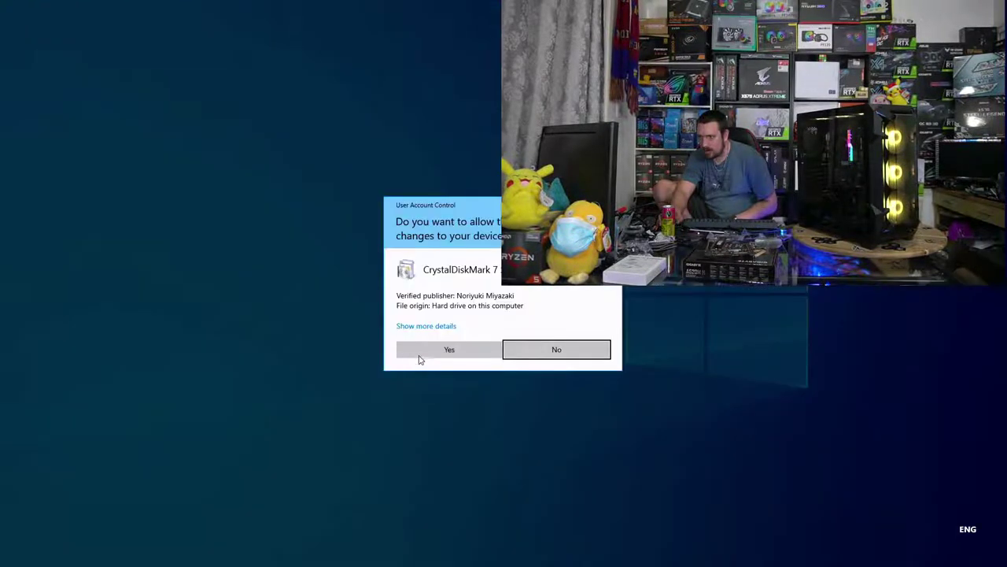
pyautogui.click(423, 354)
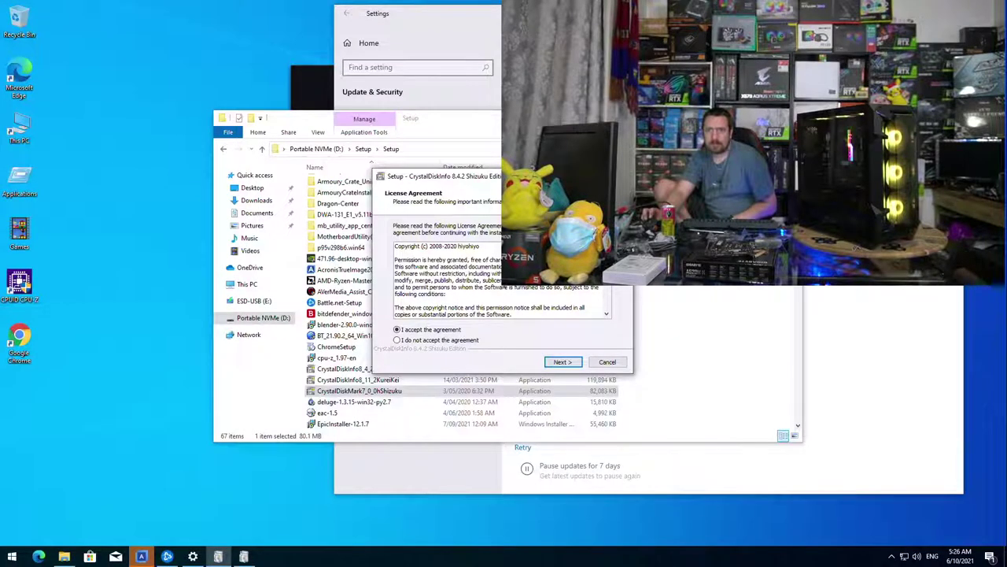
# - Accept the CrystalDiskInfo 8.4.2 Shizuku Edition license and complete its installation with the default options
pyautogui.click(559, 362)
pyautogui.click(559, 362)
pyautogui.click(559, 363)
pyautogui.click(559, 363)
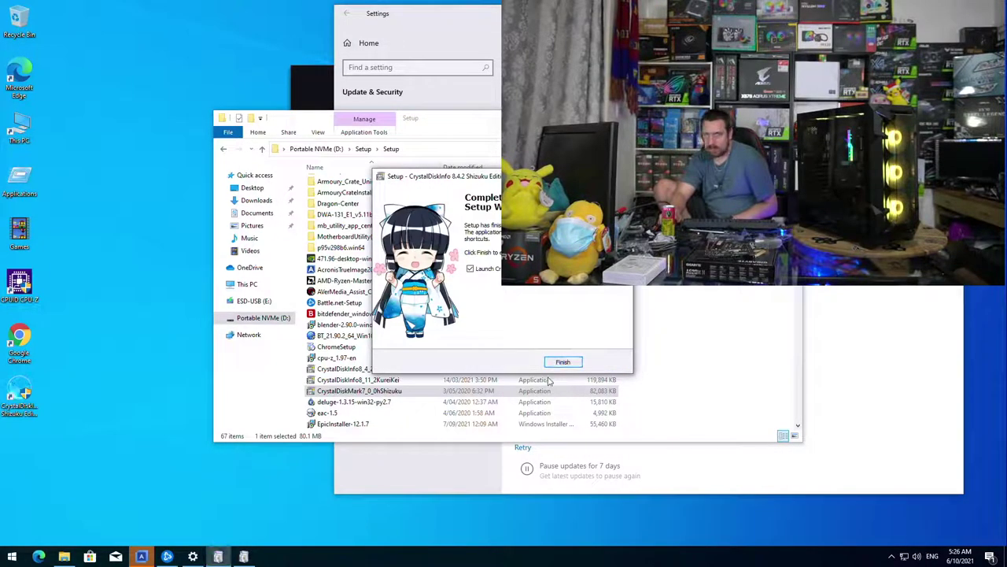
pyautogui.click(563, 361)
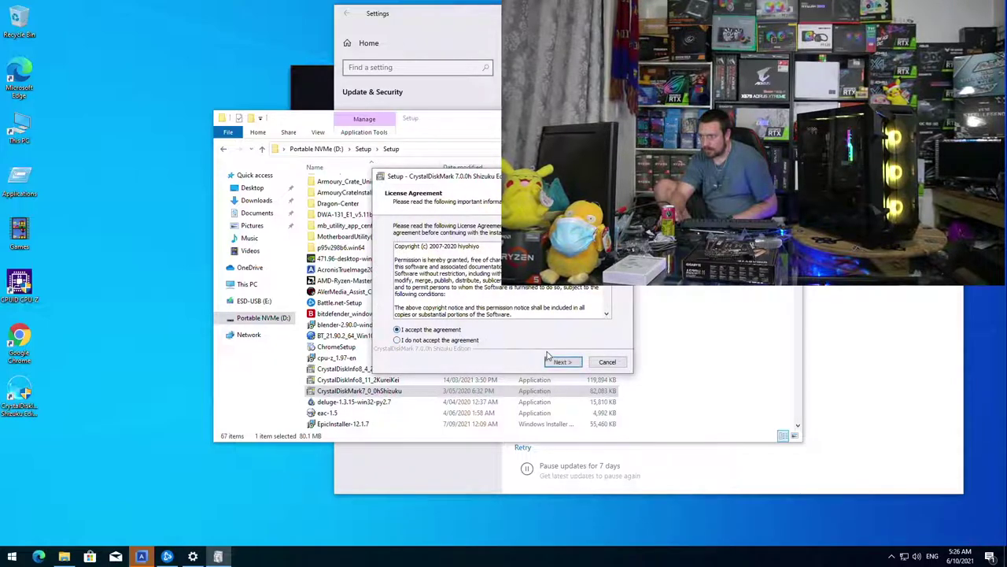
# - Accept the CrystalDiskMark 7.0.0h Shizuku Edition license and complete its installation with the default options
pyautogui.click(560, 361)
pyautogui.click(560, 361)
pyautogui.click(560, 361)
pyautogui.click(560, 361)
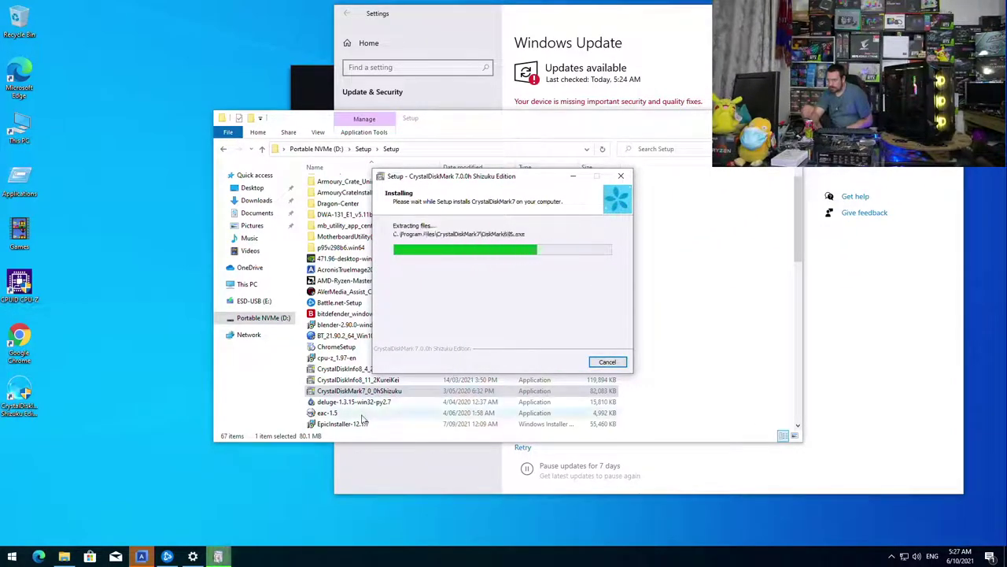
pyautogui.scroll(-2, 364, 421)
pyautogui.click(560, 361)
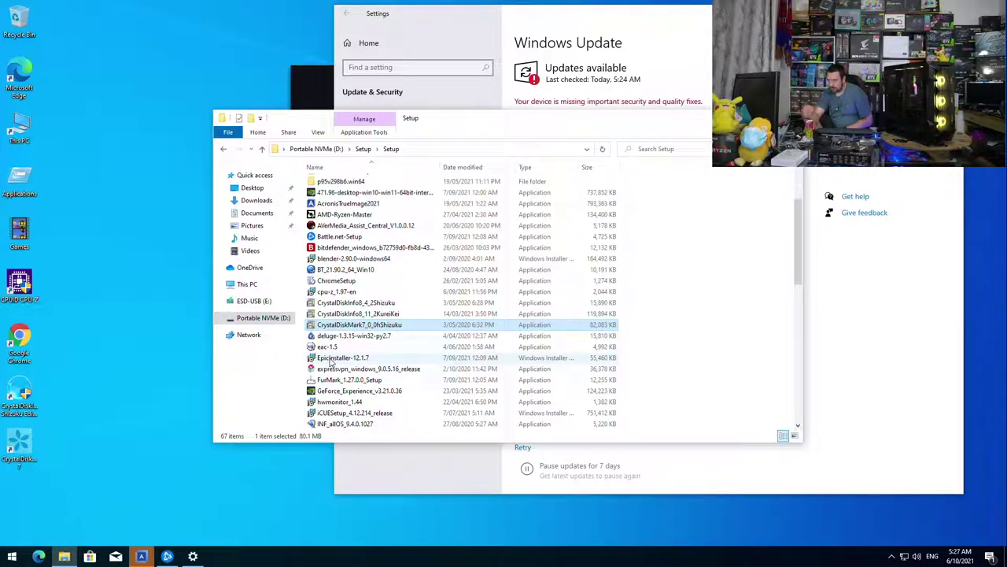
# - Run EpicInstaller-12.1.7 and FurMark_1.27.0.0_Setup from the Setup folder and allow both to make changes
pyautogui.doubleClick(331, 360)
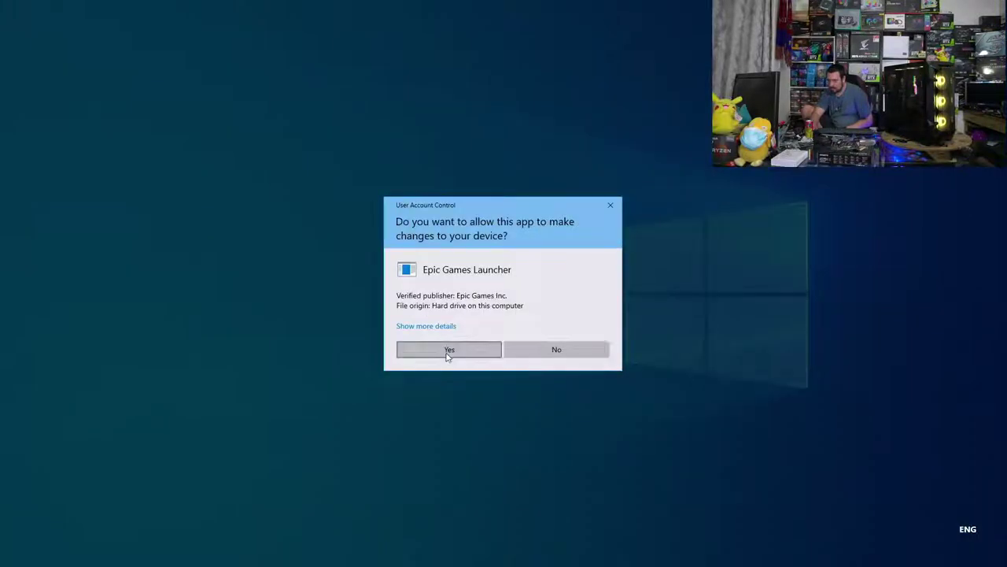
pyautogui.click(441, 353)
pyautogui.doubleClick(346, 380)
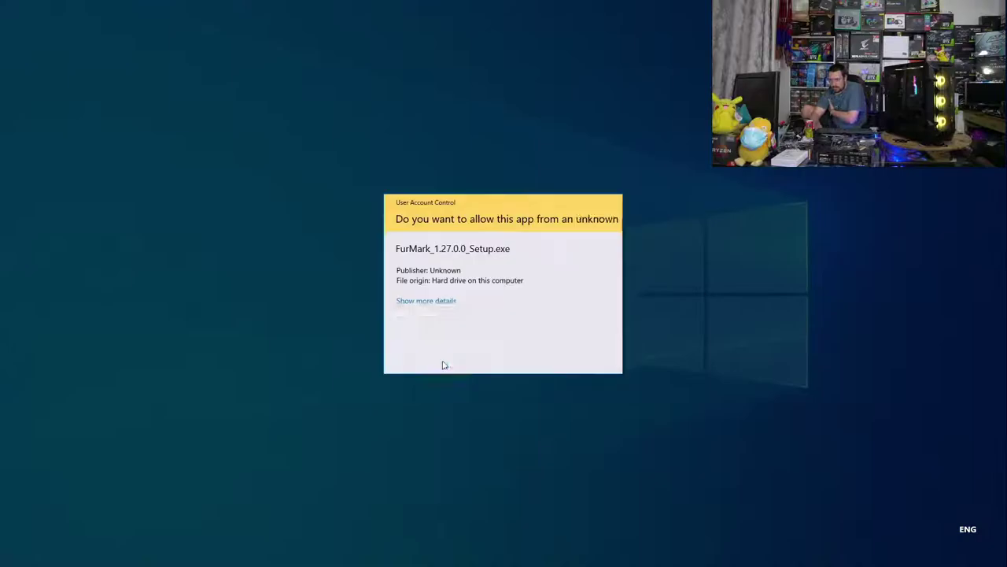
pyautogui.click(452, 354)
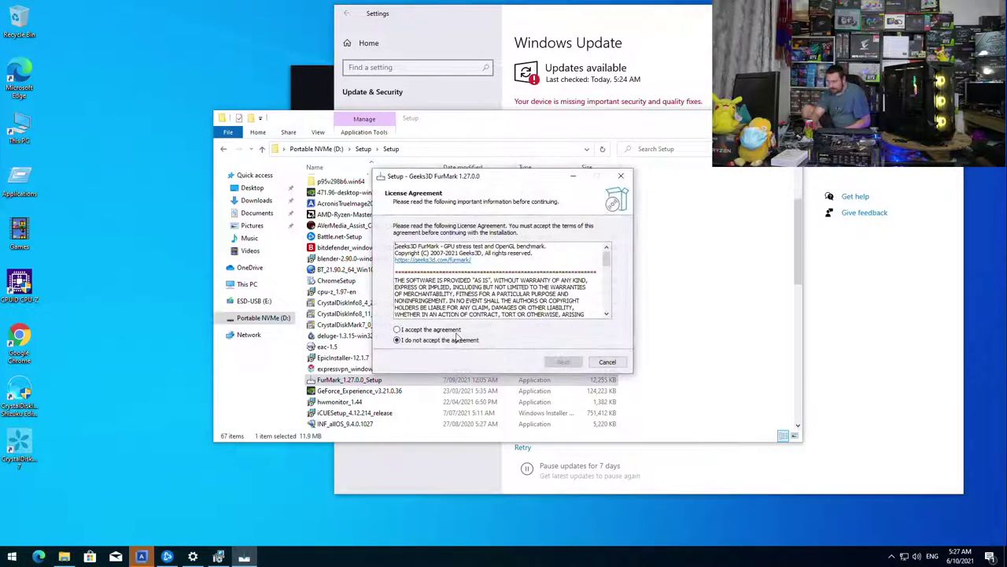
# - Accept the FurMark 1.27.0.0 license, install it with the default options and finish without launching FurMark
pyautogui.click(460, 329)
pyautogui.press('Return')
pyautogui.press('Return')
pyautogui.press('Return')
pyautogui.press('Return')
pyautogui.press('Return')
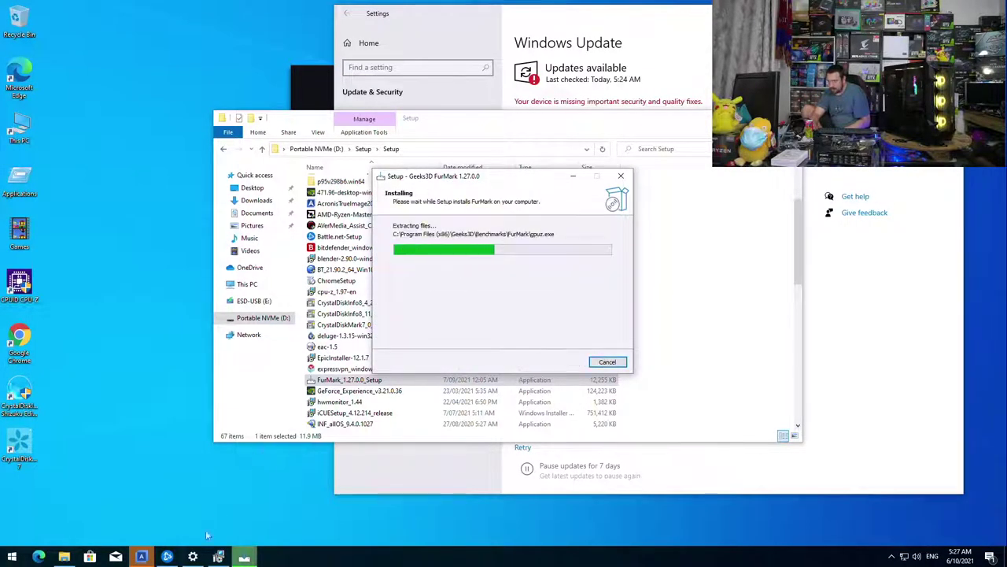
pyautogui.click(557, 362)
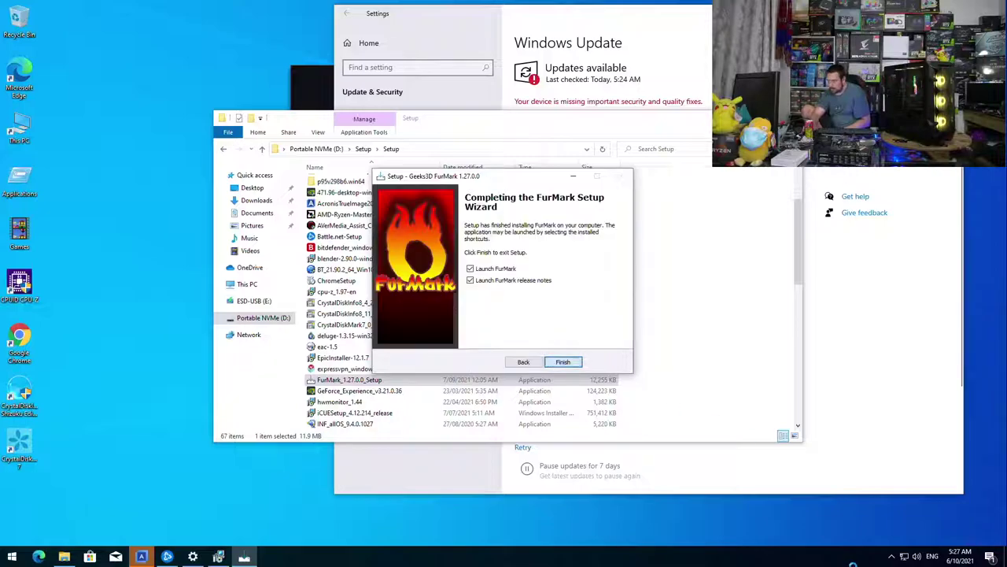
pyautogui.click(504, 269)
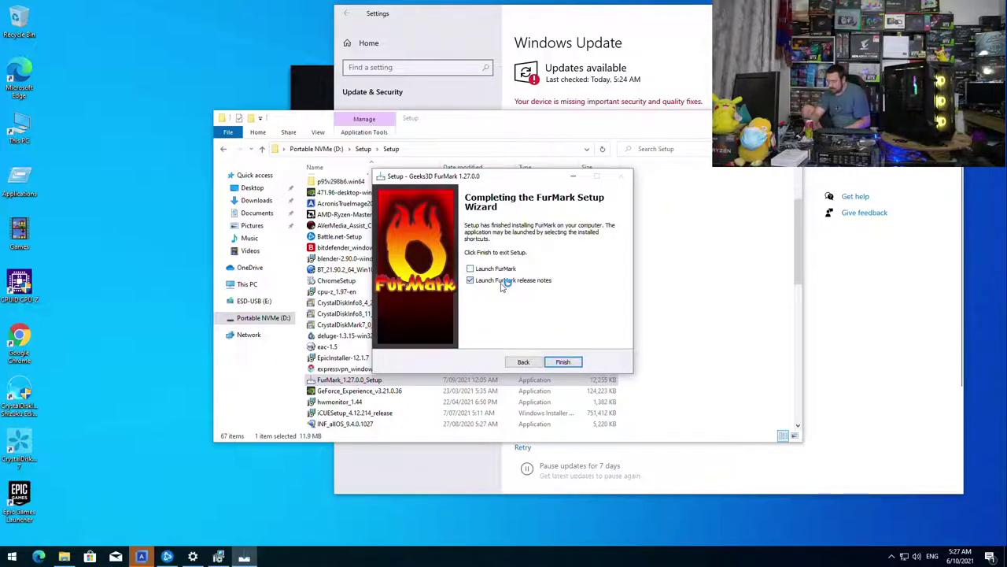
pyautogui.click(571, 364)
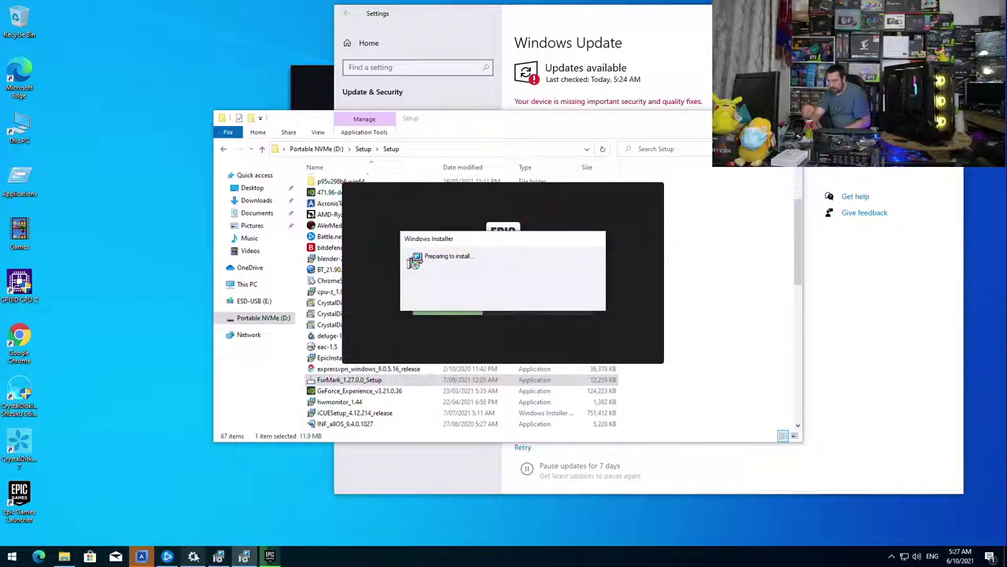
# - Retry the Realtek Semiconductor Corp. MEDIA 6.0.8881.1 update in Windows Update and allow Epic Online Services to make changes
pyautogui.click(194, 556)
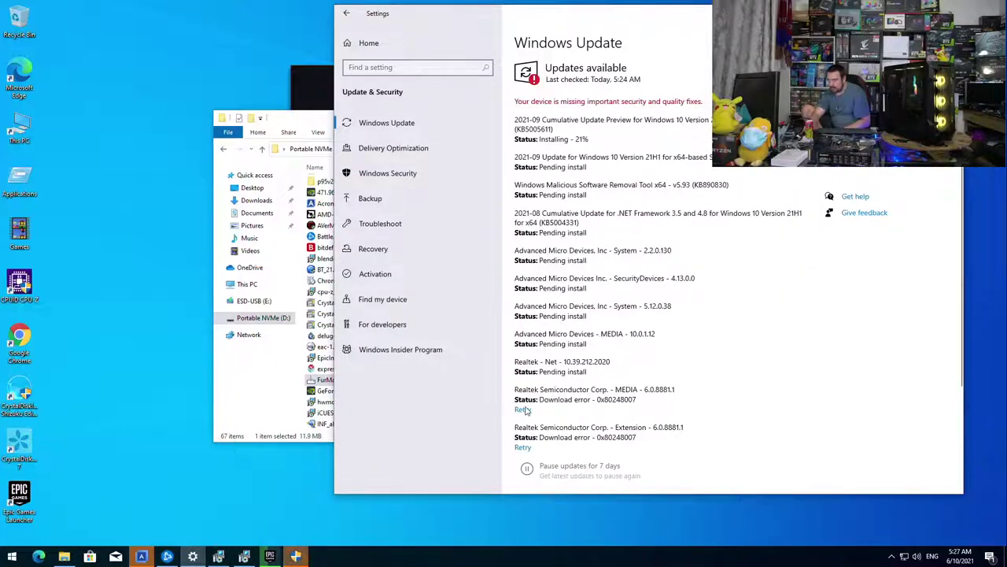
pyautogui.click(523, 410)
pyautogui.click(467, 366)
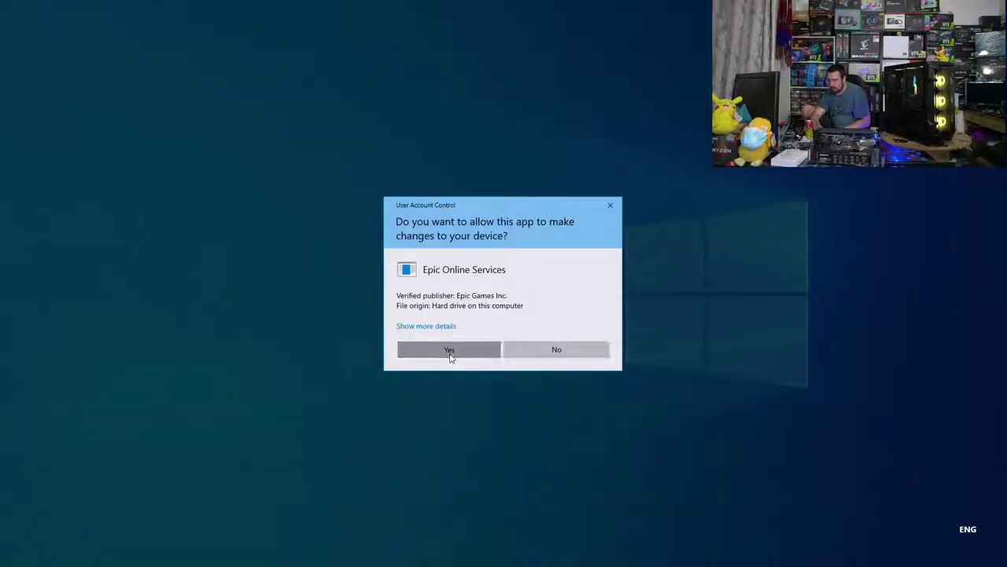
pyautogui.click(450, 351)
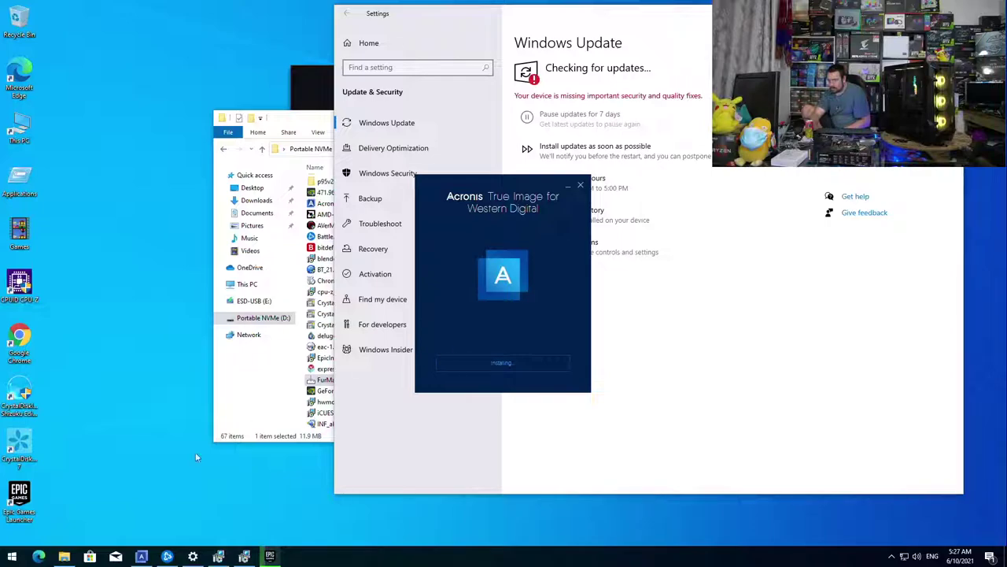
# - Run hwmonitor_1.44 from the Setup folder, allow changes, and install CPUID HWMonitor 1.44 with the default options, finishing without viewing the readme
pyautogui.click(168, 557)
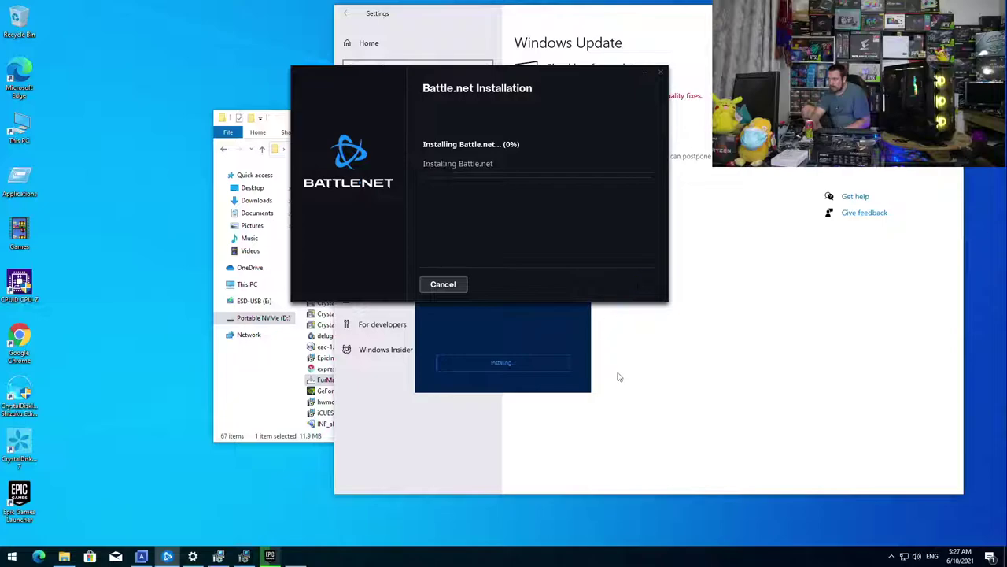
pyautogui.click(687, 403)
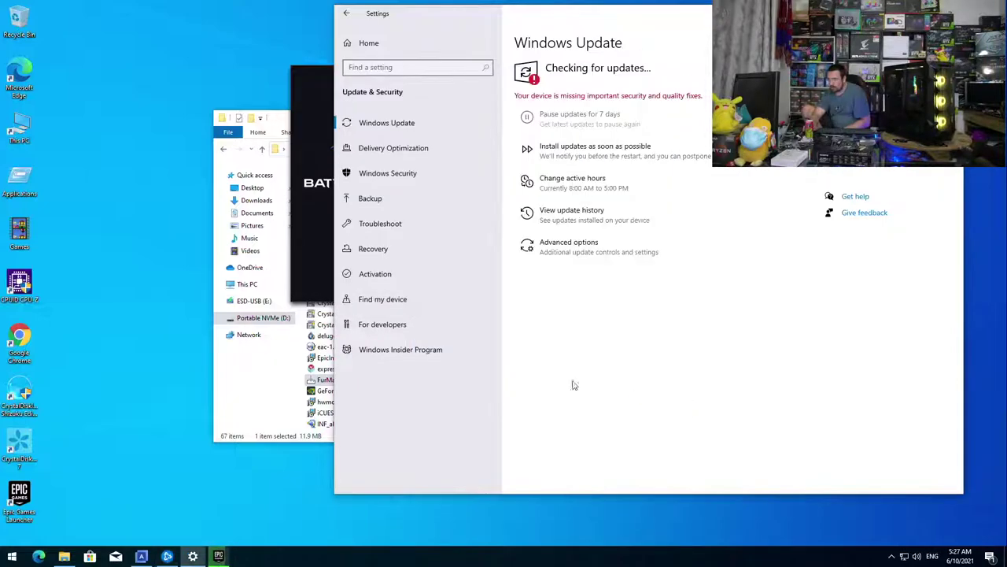
pyautogui.click(256, 383)
pyautogui.click(344, 402)
pyautogui.doubleClick(348, 403)
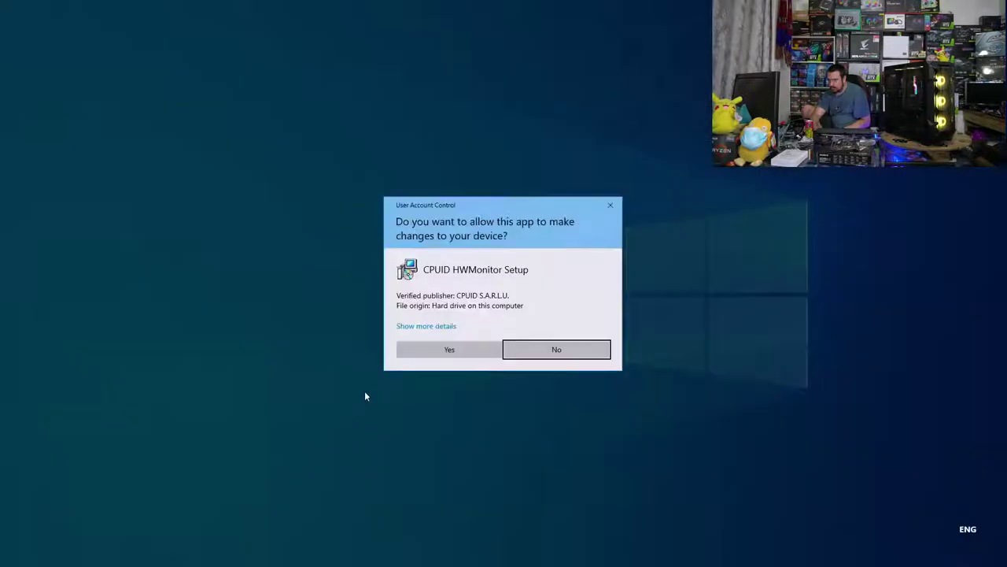
pyautogui.click(437, 346)
pyautogui.click(561, 361)
pyautogui.click(559, 362)
pyautogui.click(559, 362)
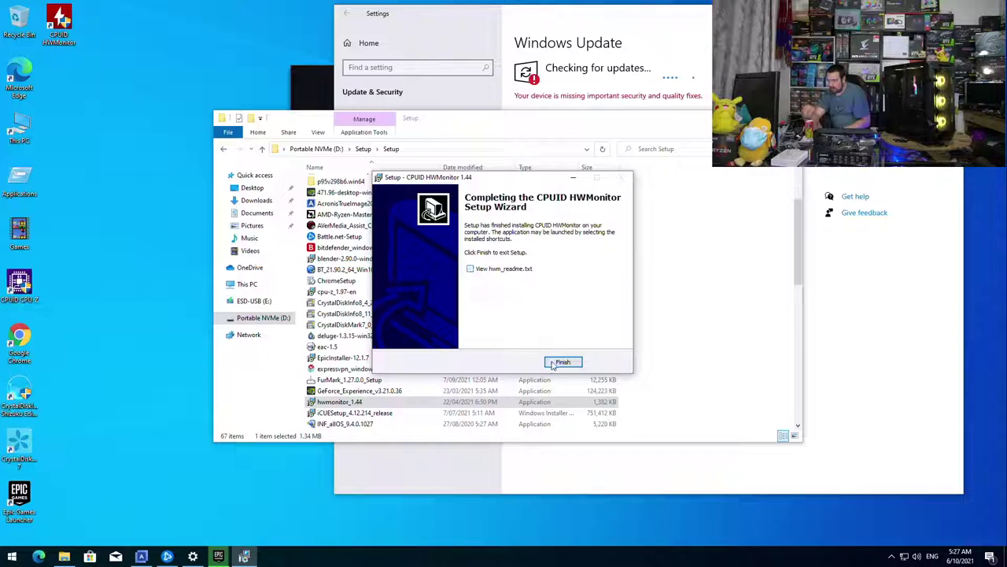
pyautogui.click(553, 364)
# - Run MSIAfterburnerSetup464Beta3 from the Setup folder, allow it to make changes and confirm the default installer language
pyautogui.scroll(-2, 457, 380)
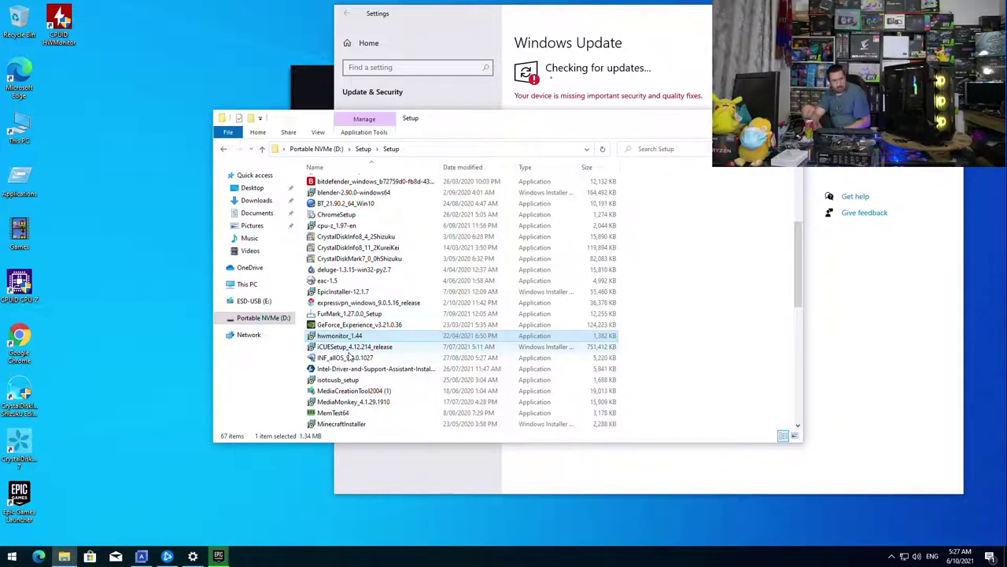
pyautogui.scroll(-1, 354, 354)
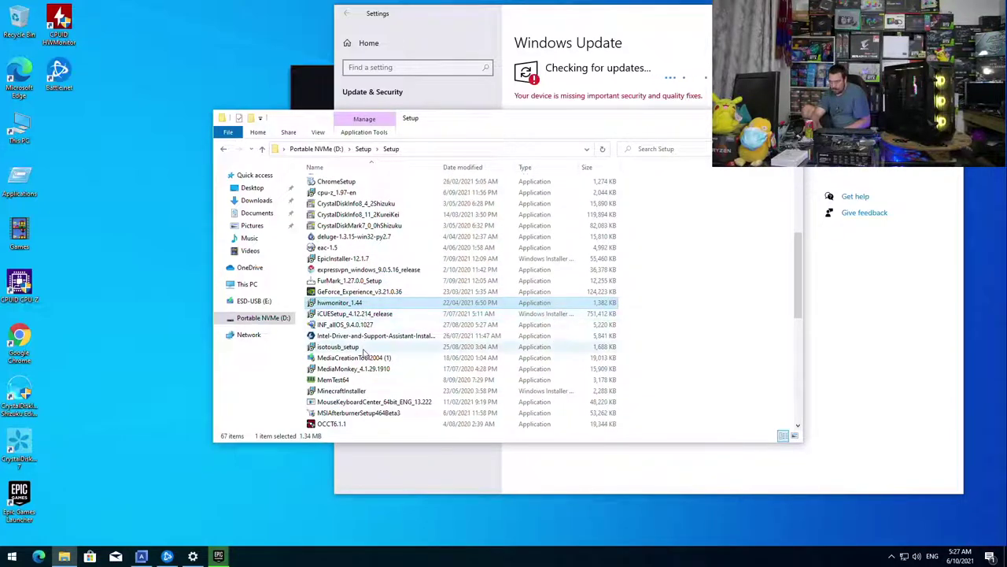
pyautogui.scroll(-1, 354, 381)
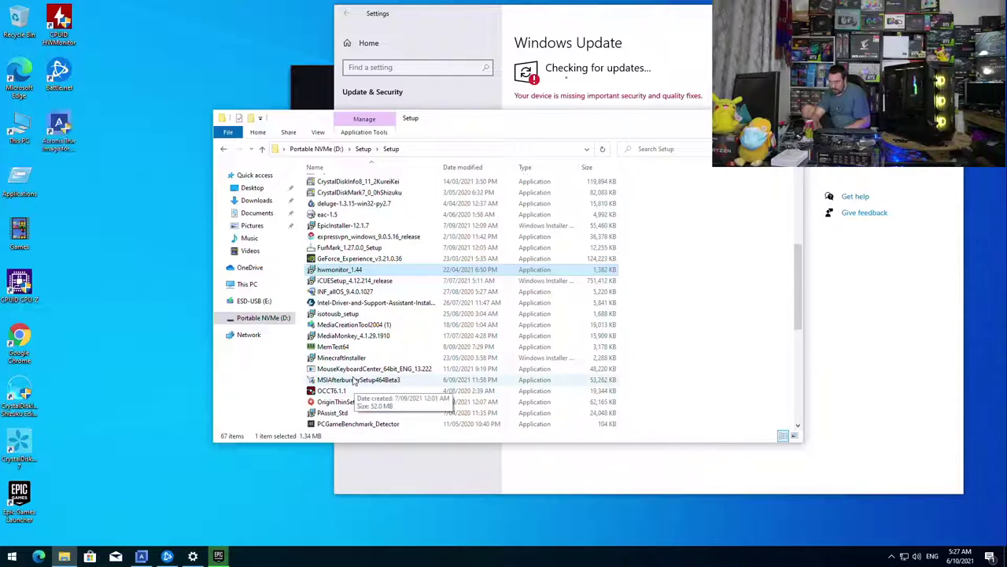
pyautogui.doubleClick(358, 381)
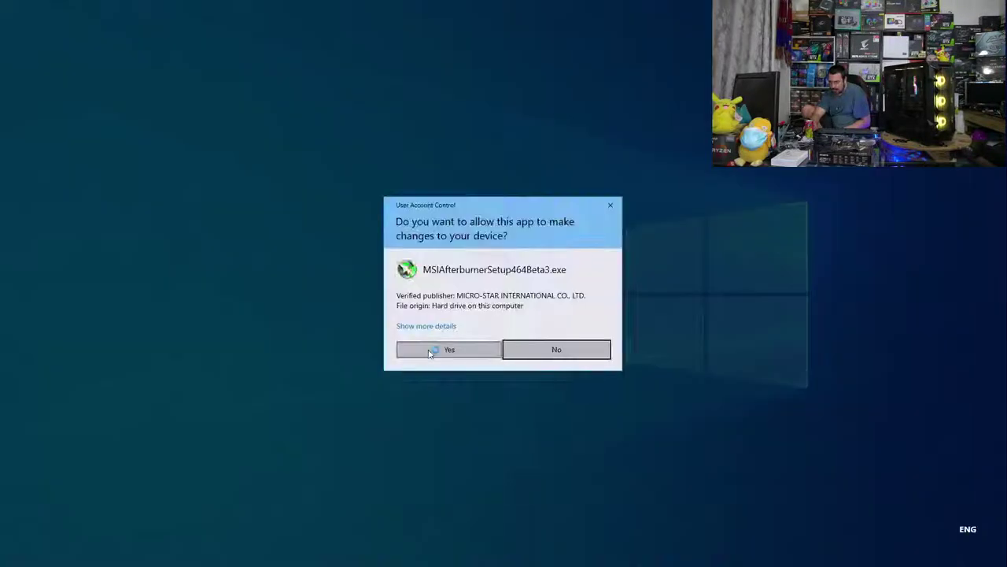
pyautogui.click(432, 349)
pyautogui.click(510, 300)
pyautogui.click(439, 352)
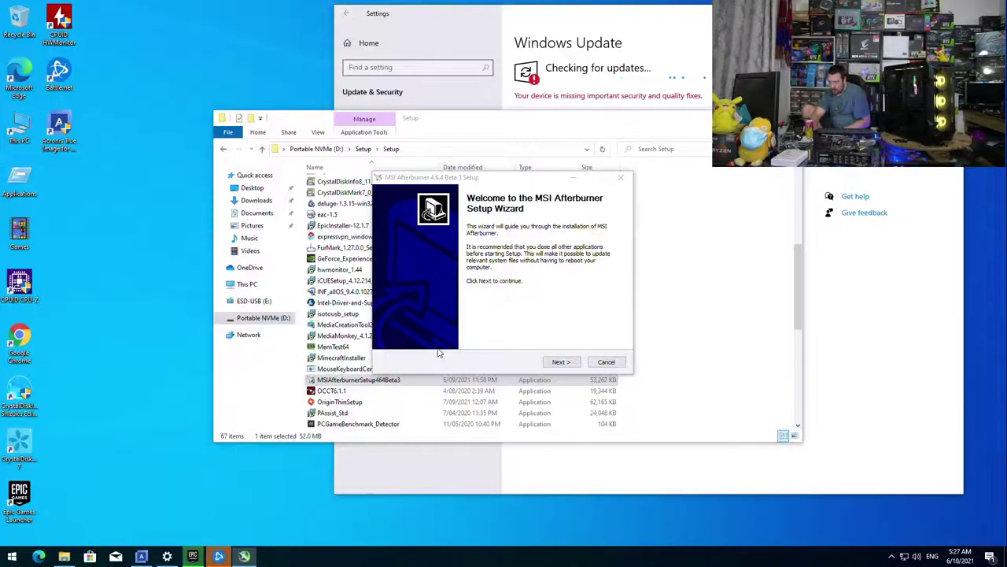
# - Accept the MSI Afterburner 4.6.4 Beta 3 license and start its installation with the default options
pyautogui.click(559, 362)
pyautogui.click(488, 329)
pyautogui.click(560, 362)
pyautogui.click(560, 362)
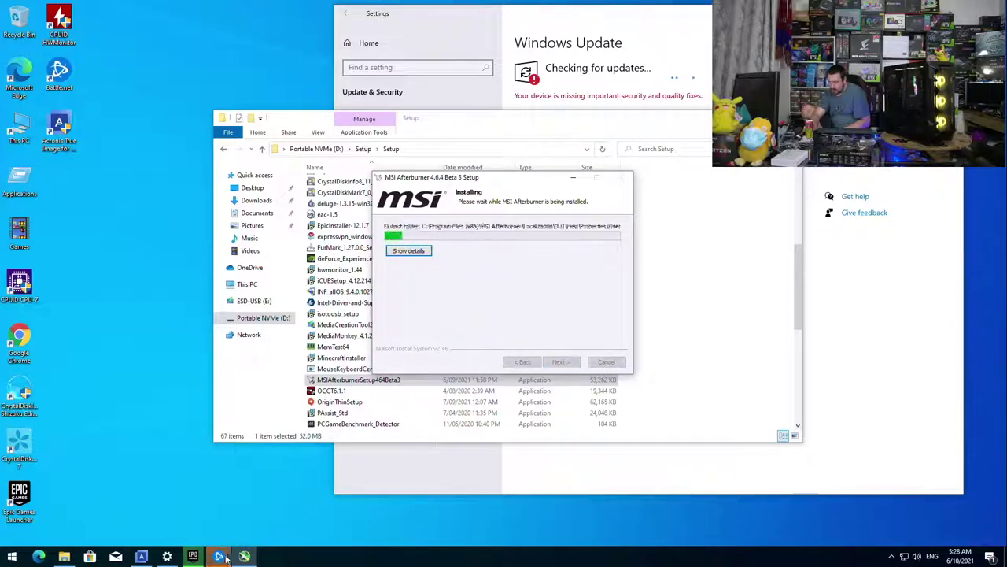
# - Close the Battle.net login window and check the progress of the Epic Games, MSI Afterburner, Windows Update and Acronis True Image installations
pyautogui.click(219, 556)
pyautogui.click(650, 378)
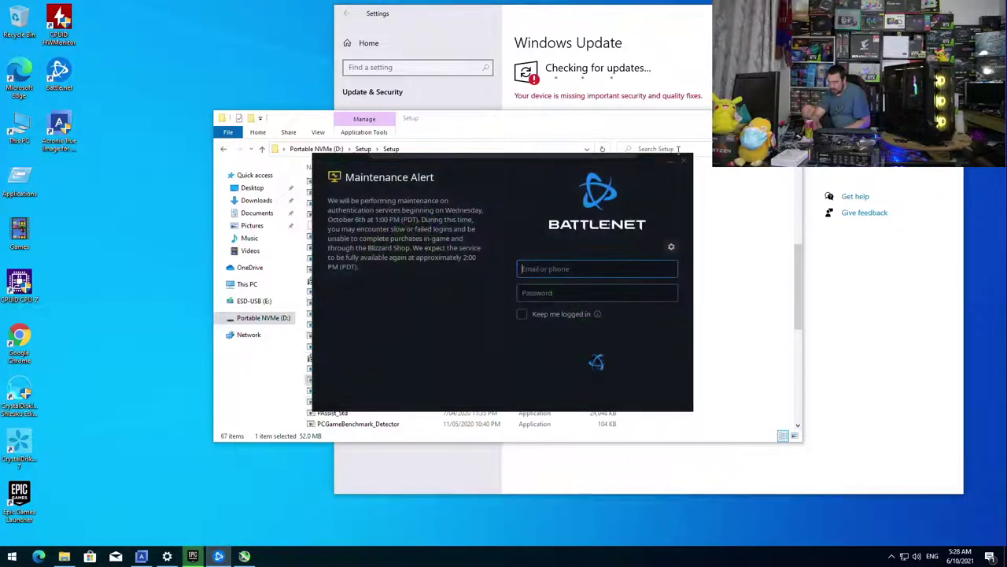
pyautogui.click(684, 164)
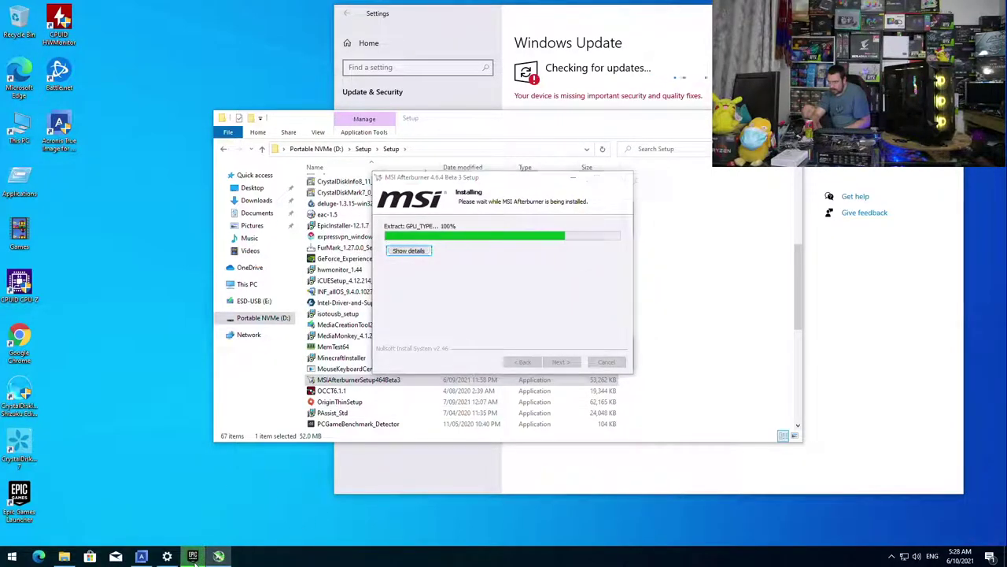
pyautogui.click(193, 557)
pyautogui.click(220, 557)
pyautogui.click(166, 557)
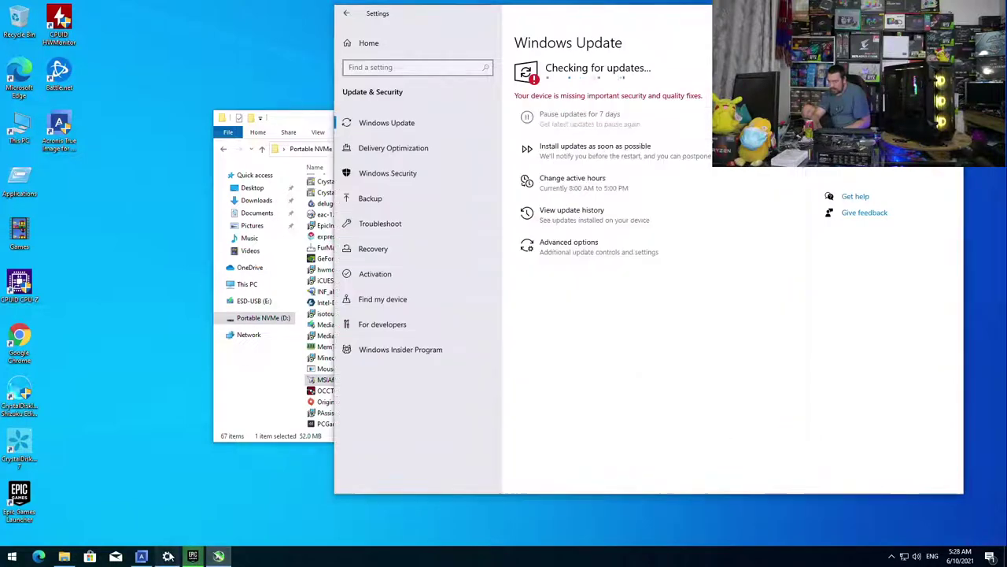
pyautogui.click(141, 557)
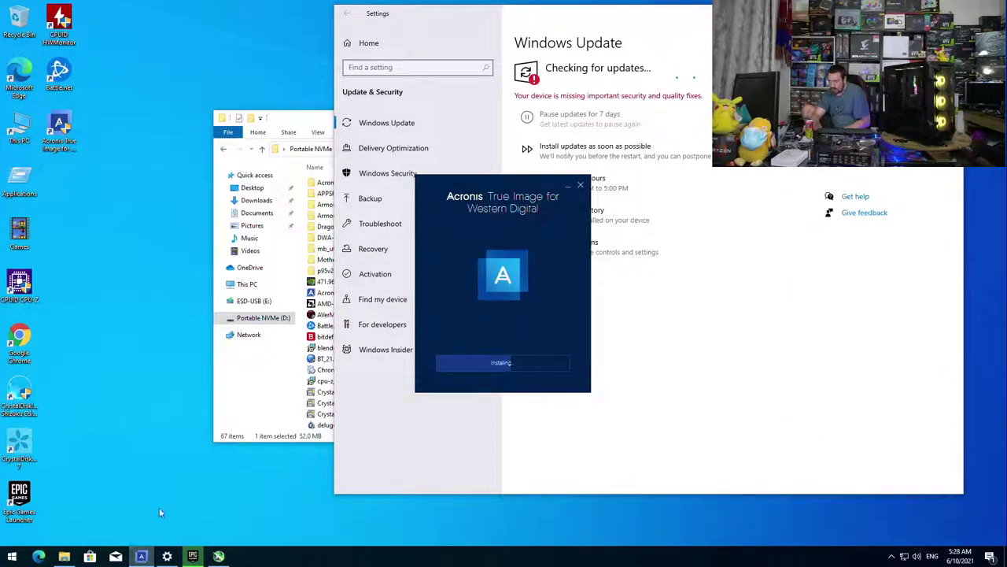
# - Open Microsoft Store and search it for r23
pyautogui.click(90, 556)
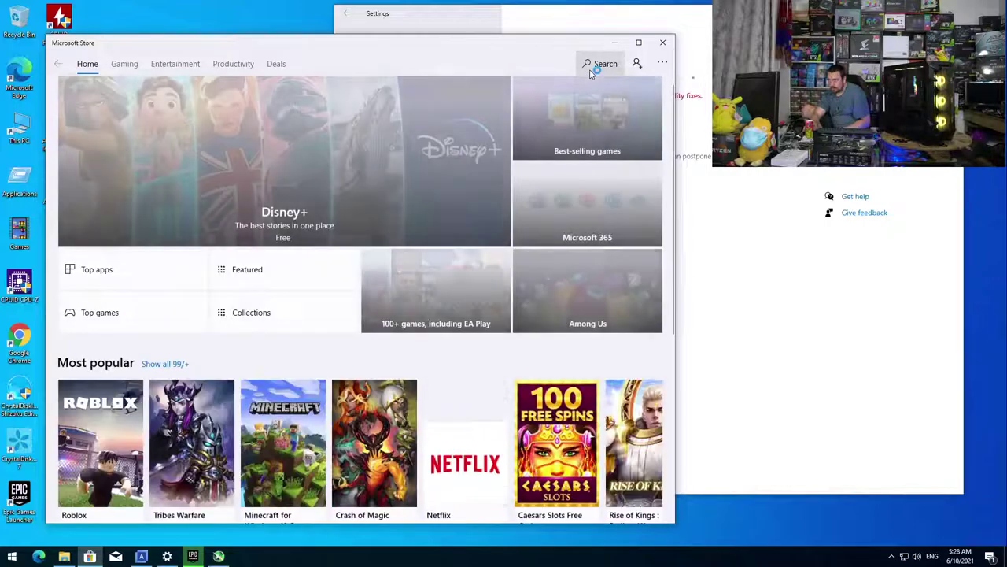
pyautogui.click(596, 70)
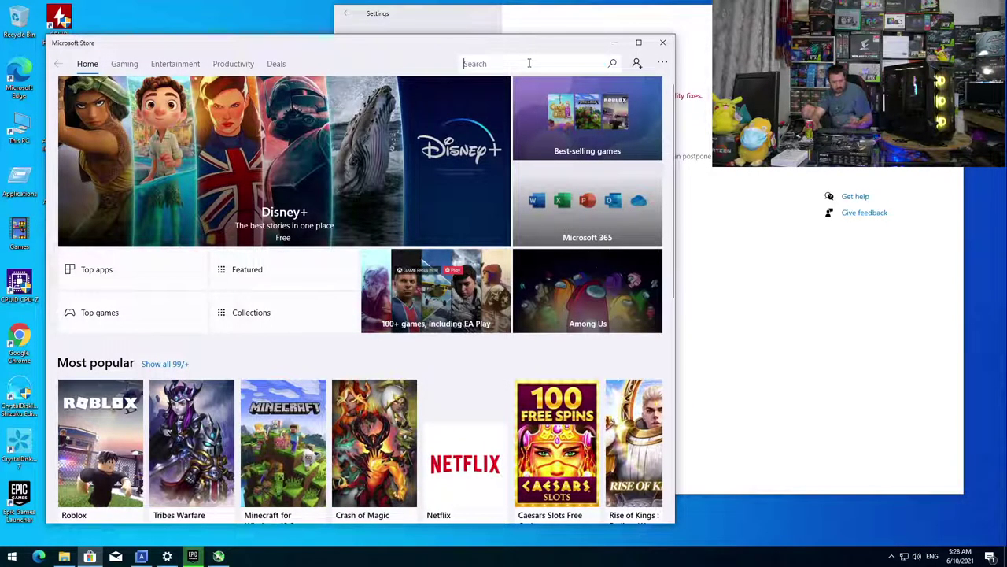
pyautogui.write('raid')
pyautogui.press('Return')
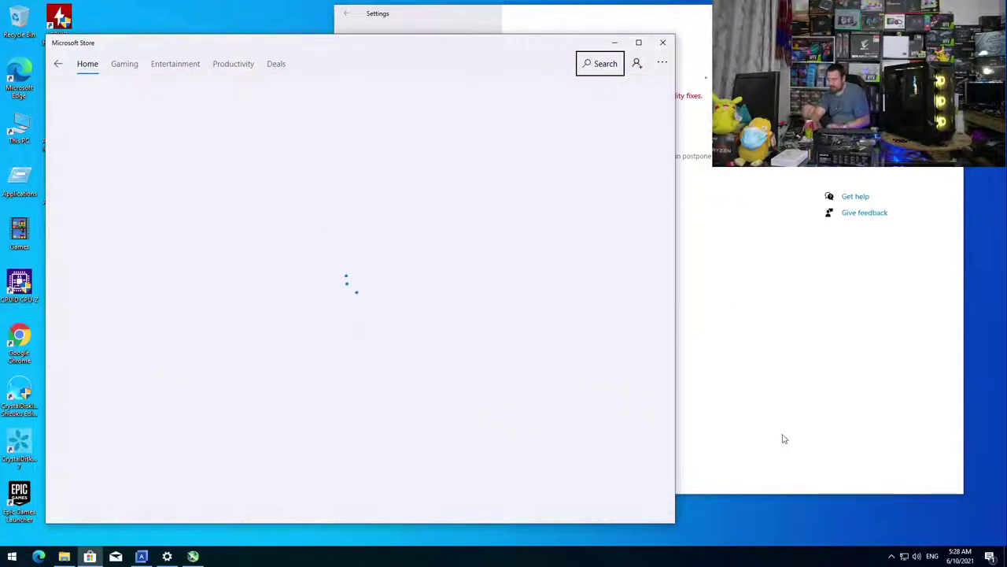
pyautogui.click(892, 559)
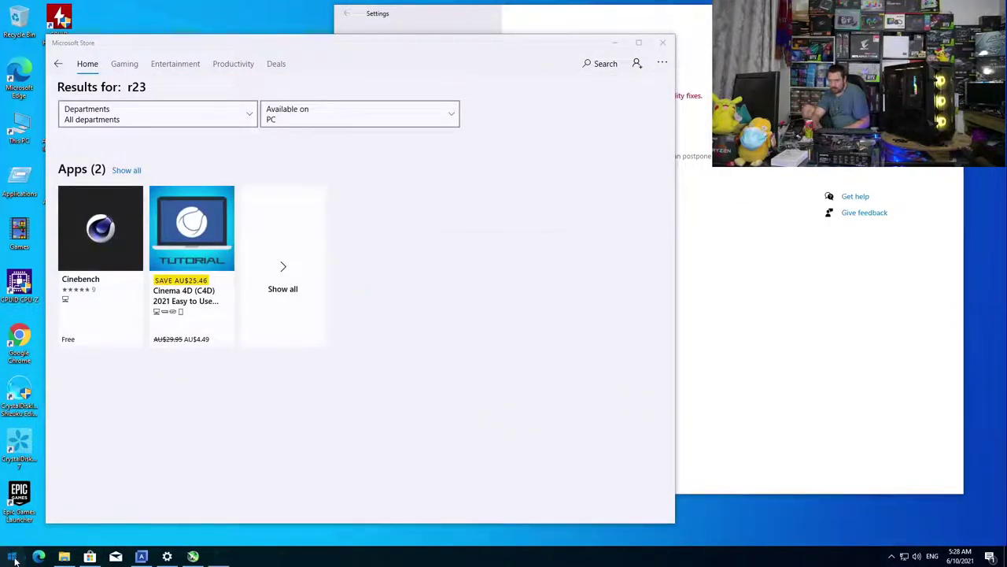
# - Accept the RivaTuner Statistics Server 7.3.2 Beta 2 license with the default language and continue its setup
pyautogui.click(506, 302)
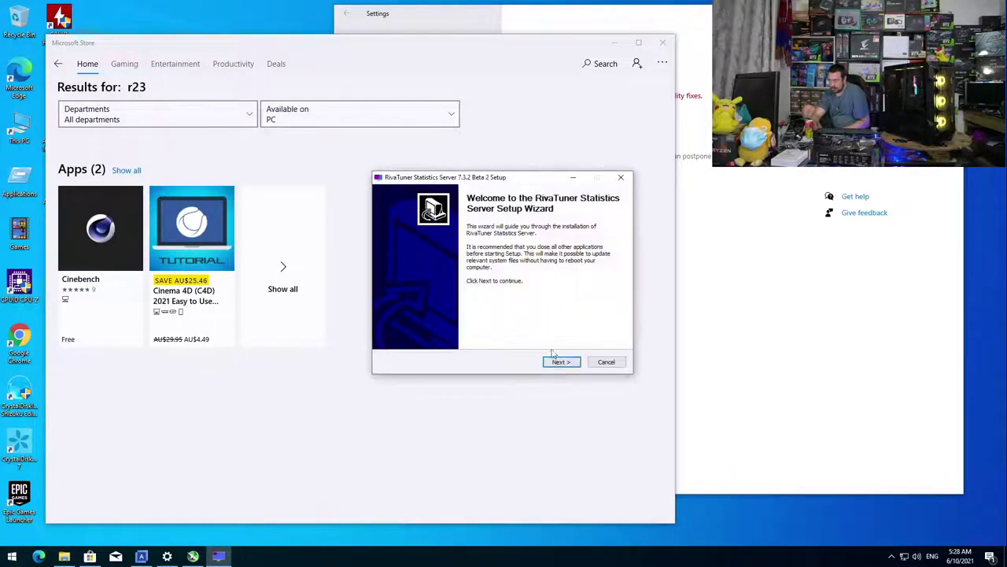
pyautogui.click(560, 362)
pyautogui.click(495, 329)
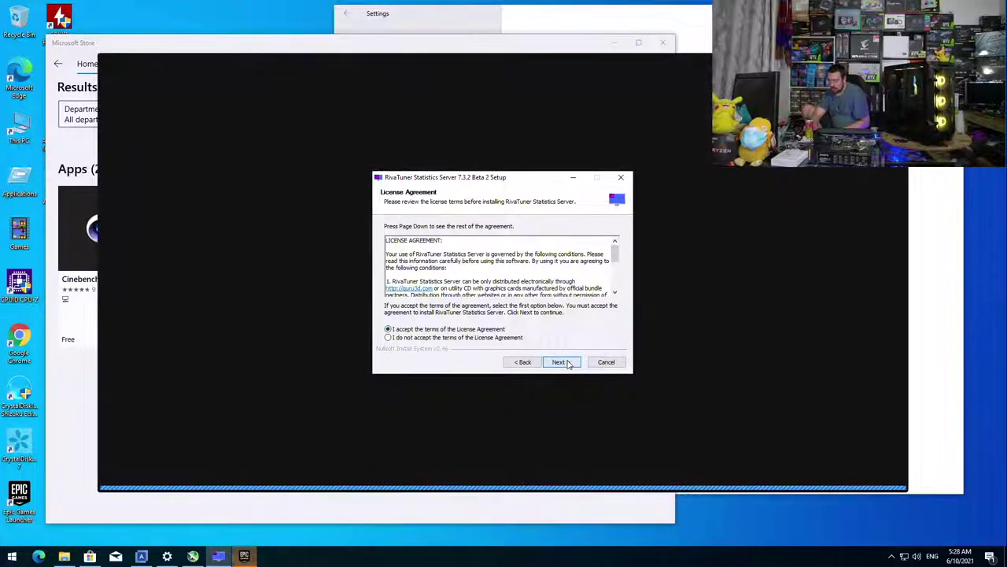
pyautogui.click(561, 362)
pyautogui.click(220, 556)
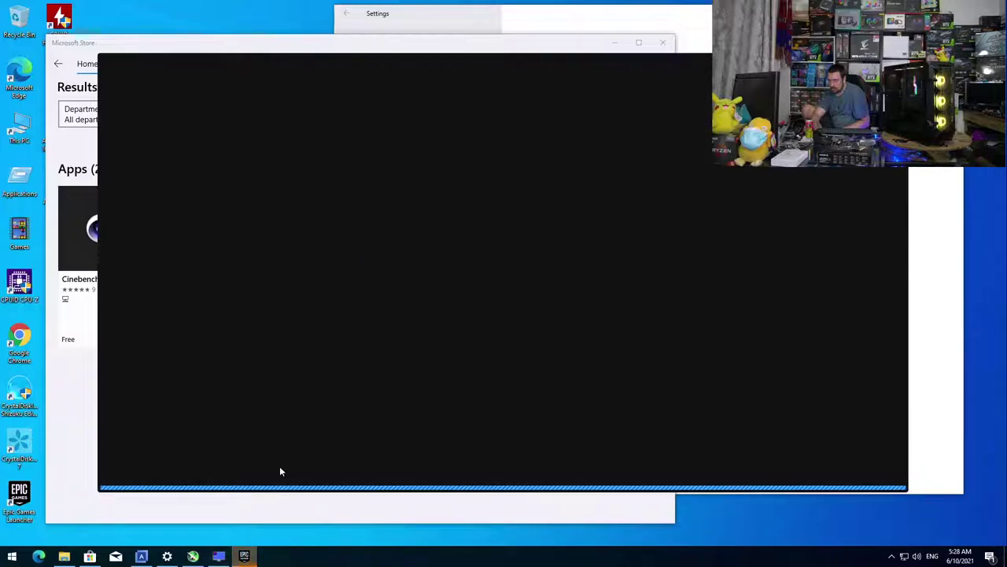
pyautogui.click(225, 558)
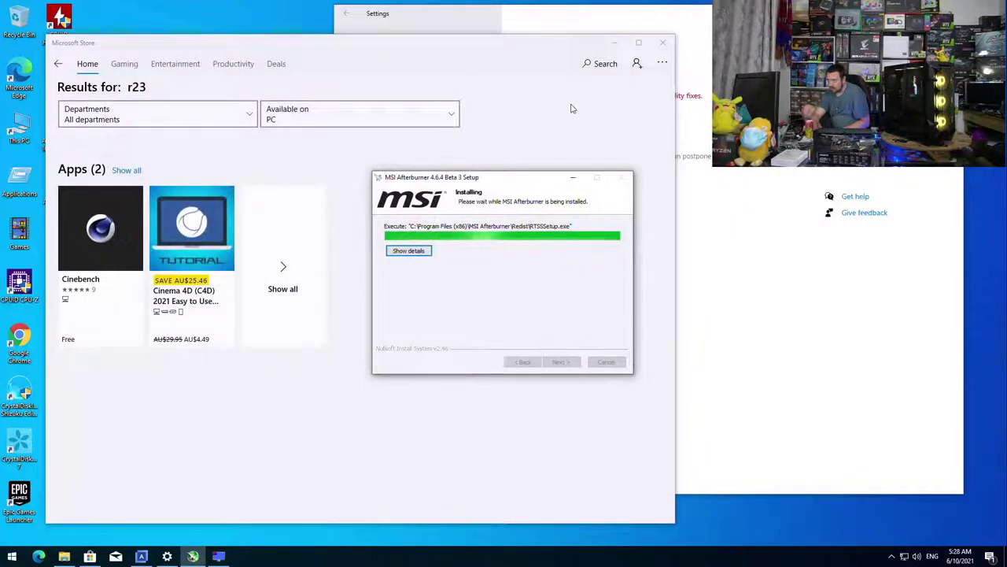
# - Get and install the free Cinebench app from Microsoft Store without signing in, and minimize the store
pyautogui.click(121, 249)
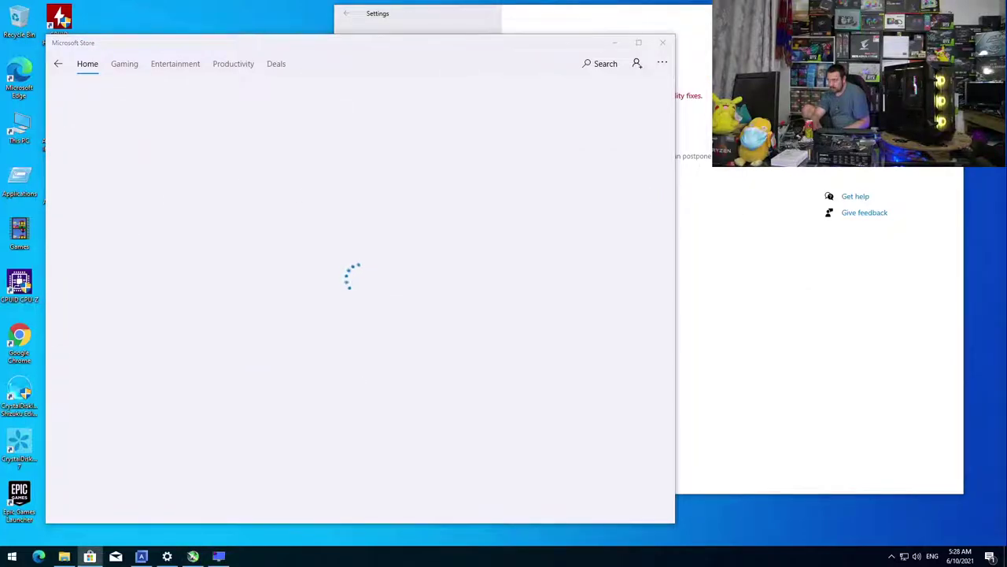
pyautogui.click(301, 56)
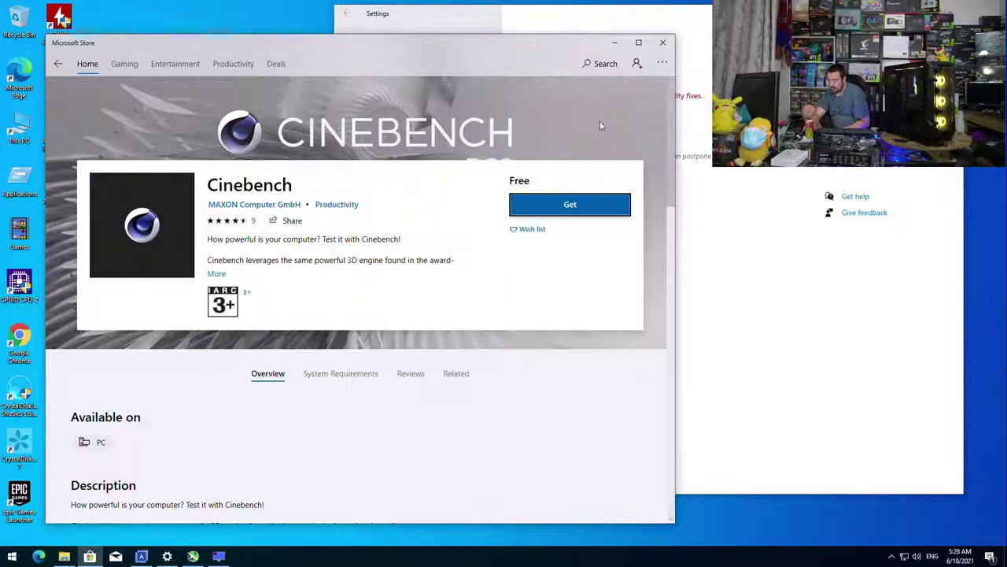
pyautogui.click(573, 205)
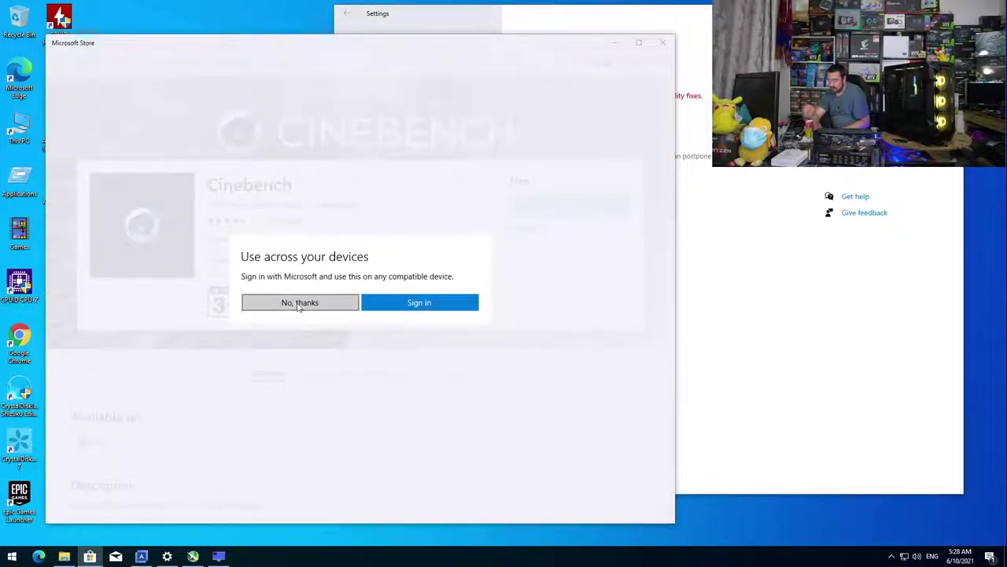
pyautogui.click(302, 302)
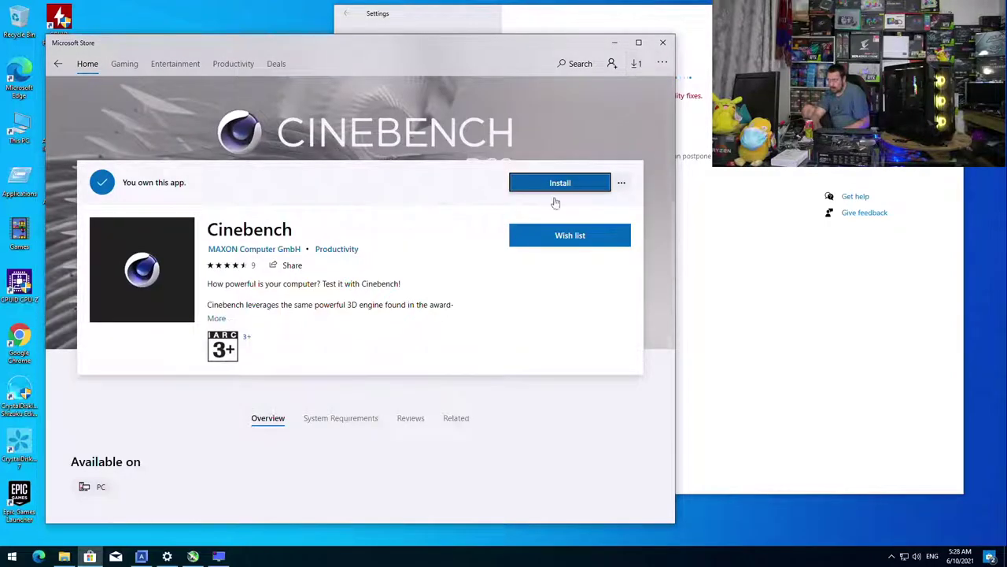
pyautogui.click(560, 182)
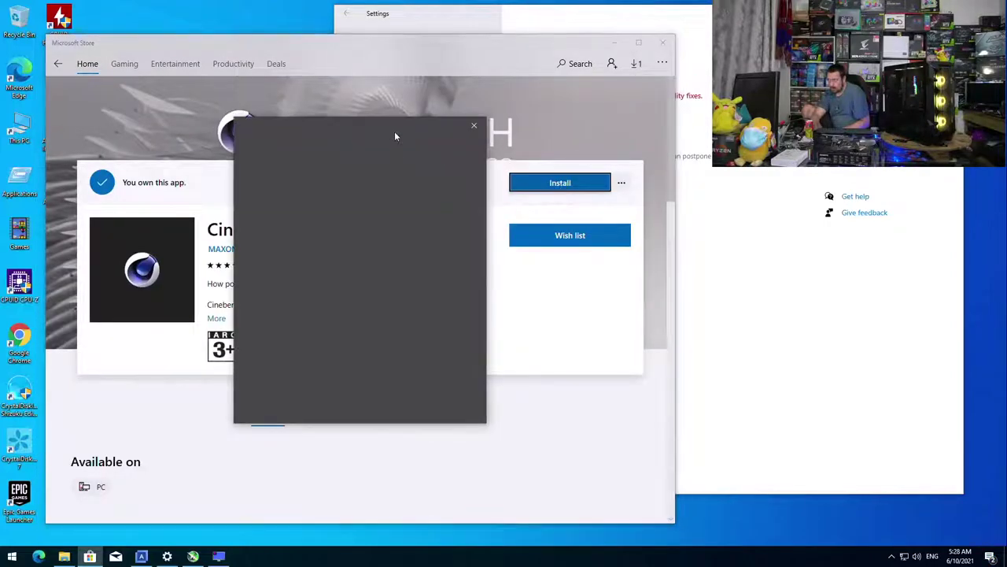
pyautogui.click(474, 125)
pyautogui.click(616, 42)
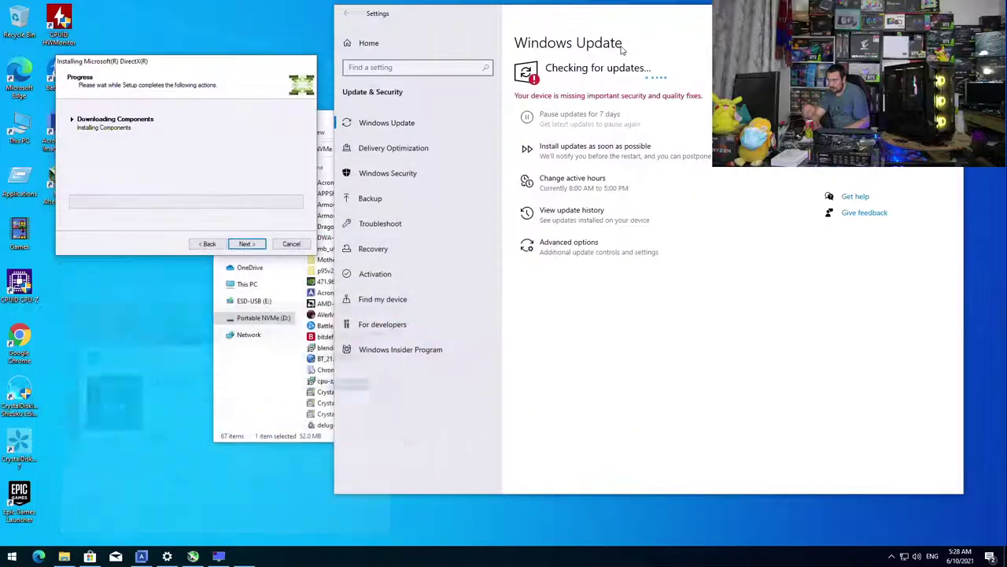
# - Run vlc-3.0.16-win64 from the Setup folder on the portable drive and allow it to make changes
pyautogui.click(249, 401)
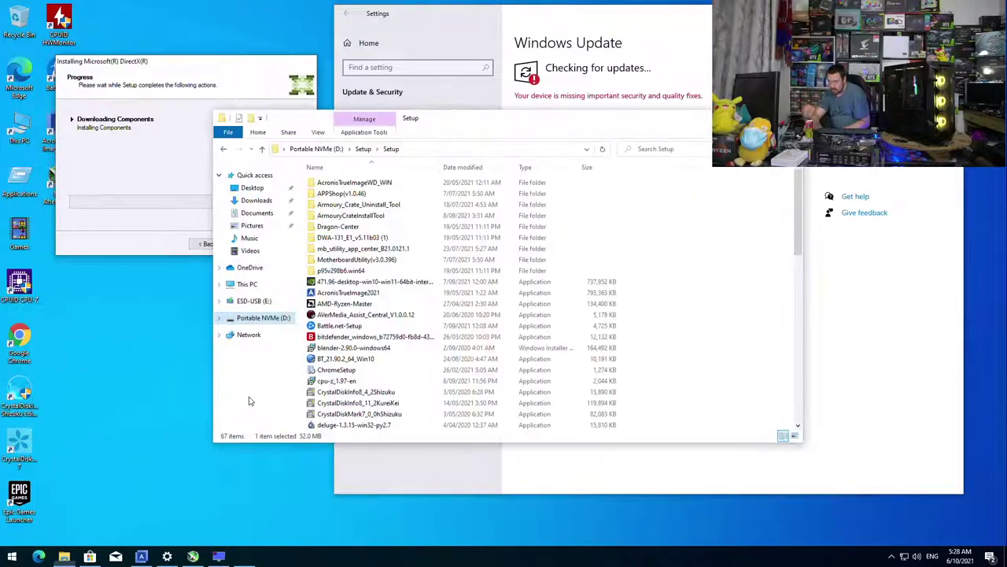
pyautogui.scroll(-5, 507, 330)
pyautogui.scroll(-10, 506, 331)
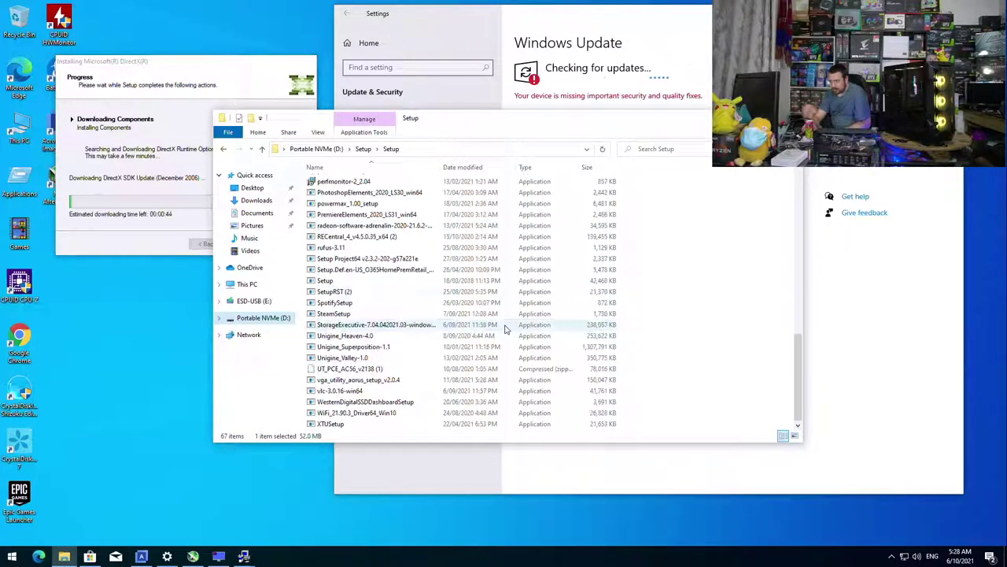
pyautogui.click(351, 391)
pyautogui.doubleClick(351, 391)
pyautogui.click(417, 350)
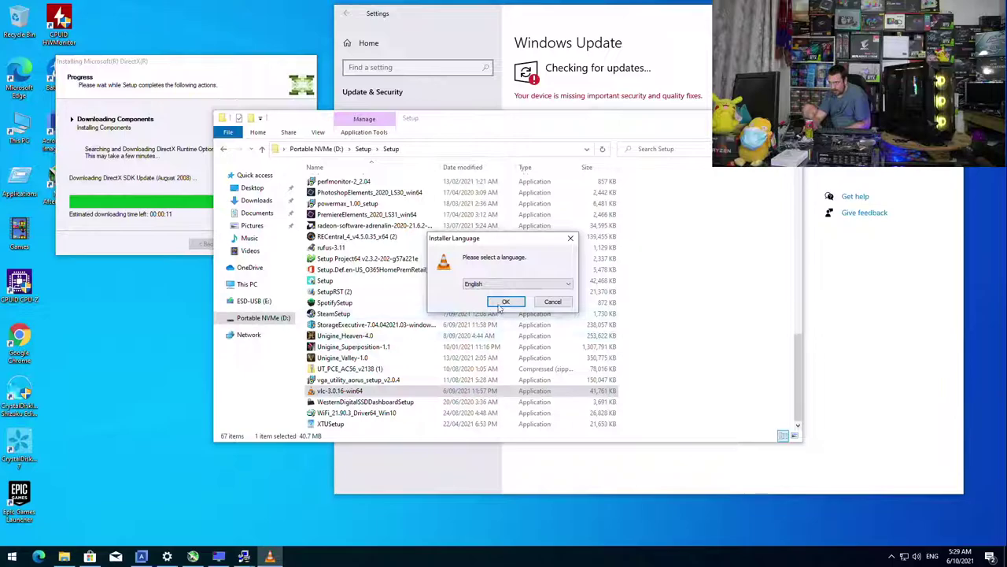
# - Choose English as the VLC installer language and start the installation with the default options
pyautogui.click(498, 305)
pyautogui.click(567, 363)
pyautogui.click(568, 363)
pyautogui.click(562, 362)
# - Run SteamSetup, allow changes, install Steam with the default options and finish with Run Steam enabled
pyautogui.doubleClick(334, 314)
pyautogui.click(452, 350)
pyautogui.click(560, 362)
pyautogui.click(560, 362)
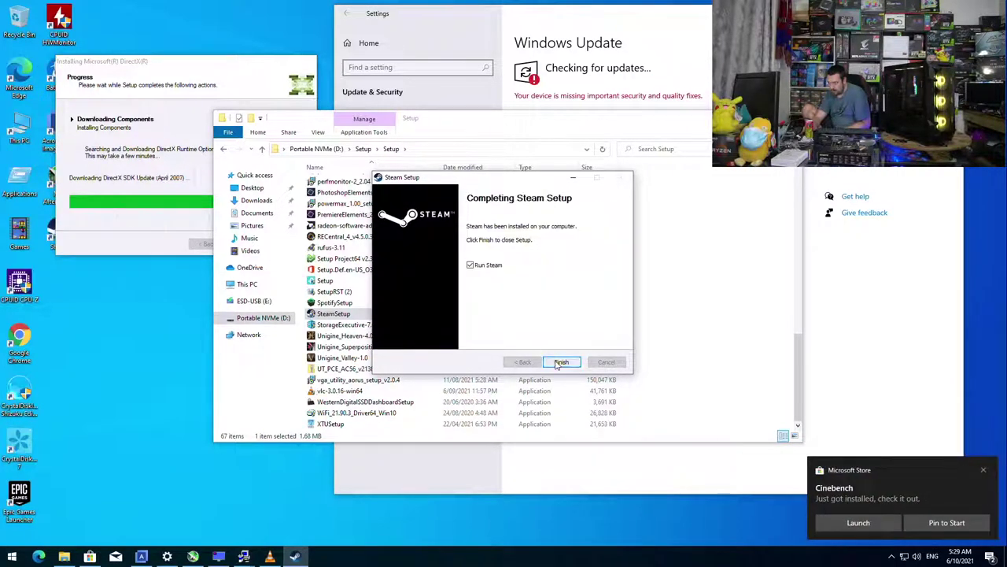
pyautogui.click(543, 362)
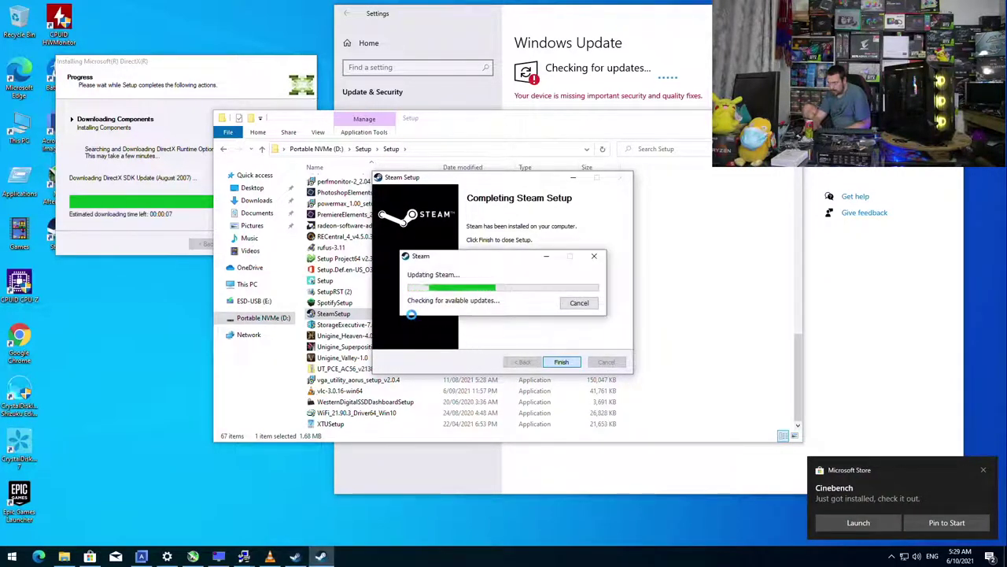
# - Run Unigine_Heaven-4.0 from the Setup folder and allow it to make changes
pyautogui.click(344, 358)
pyautogui.doubleClick(353, 336)
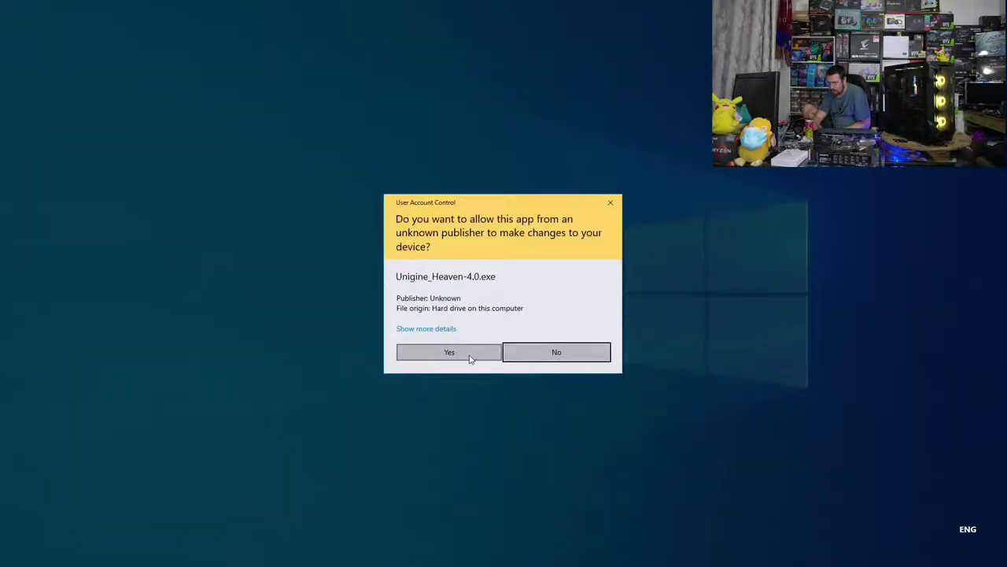
pyautogui.click(470, 358)
pyautogui.click(453, 346)
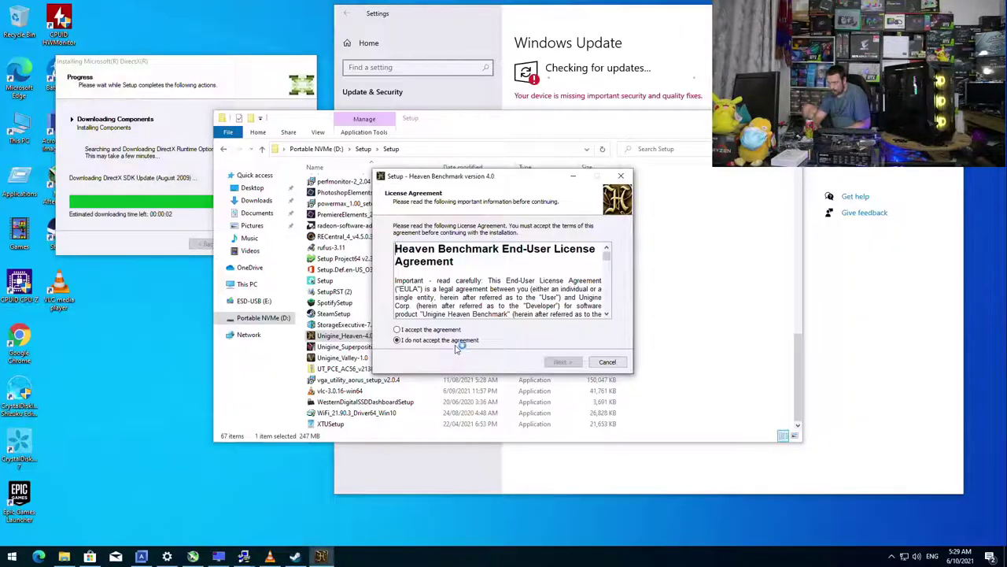
# - Accept the Unigine Valley Benchmark licence agreement and start its installation with the default options
pyautogui.click(441, 353)
pyautogui.click(425, 329)
pyautogui.click(561, 362)
pyautogui.click(562, 362)
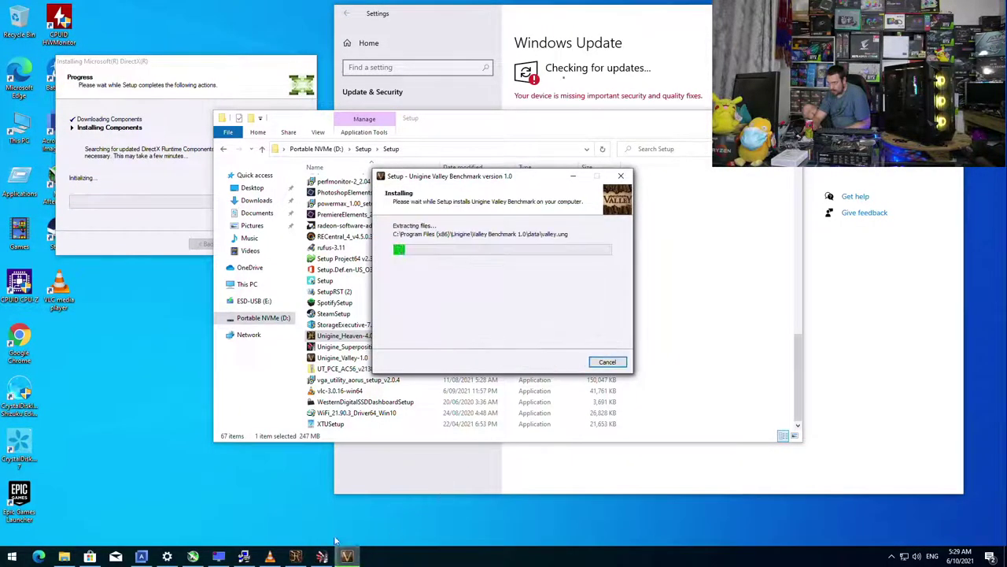
# - Accept the UNIGINE Superposition Benchmark licence agreement and start its installation with the default options
pyautogui.click(560, 362)
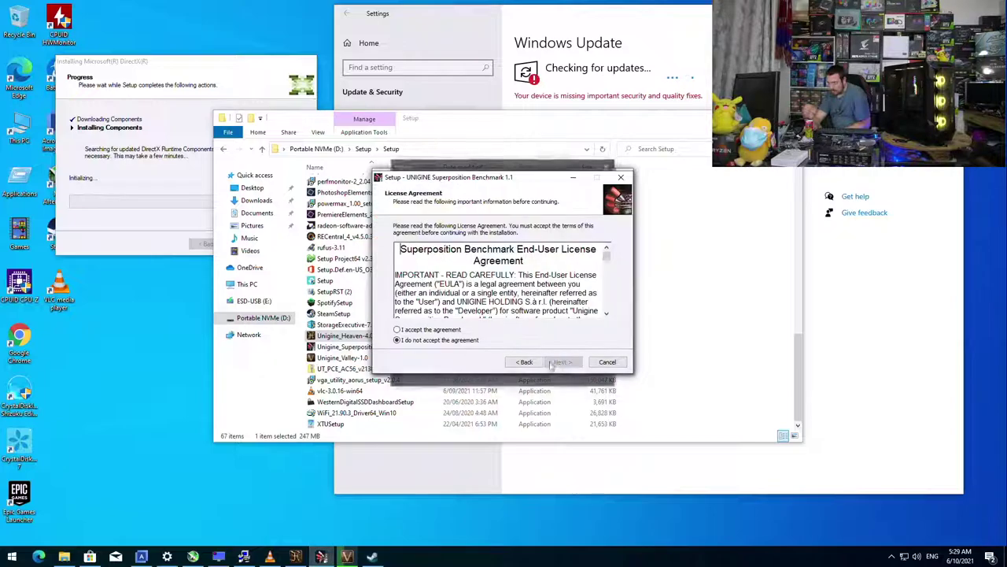
pyautogui.click(560, 362)
pyautogui.click(560, 362)
pyautogui.click(560, 362)
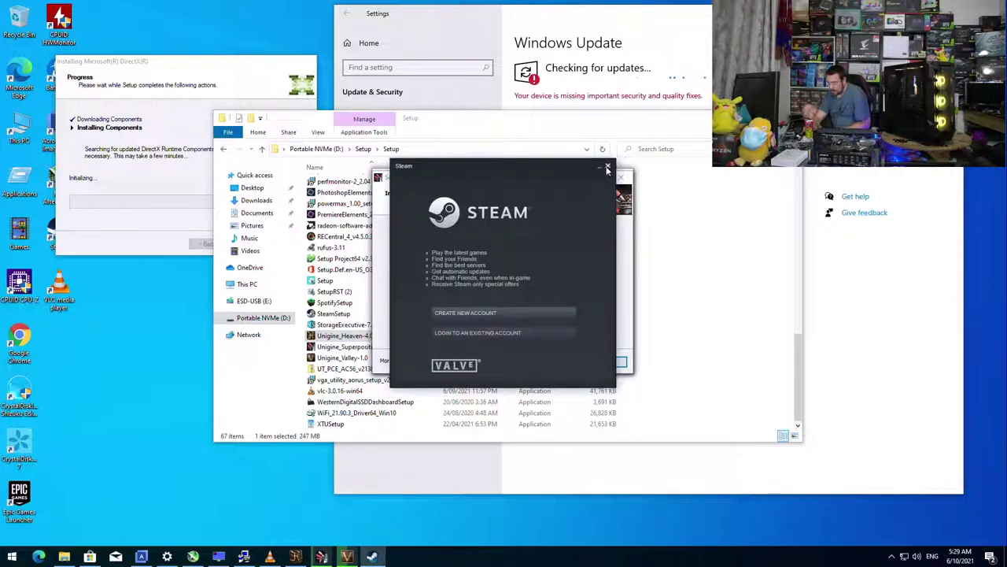
# - Close the Steam welcome window, then accept the Heaven Benchmark licence and install it to the default location
pyautogui.click(607, 167)
pyautogui.click(295, 556)
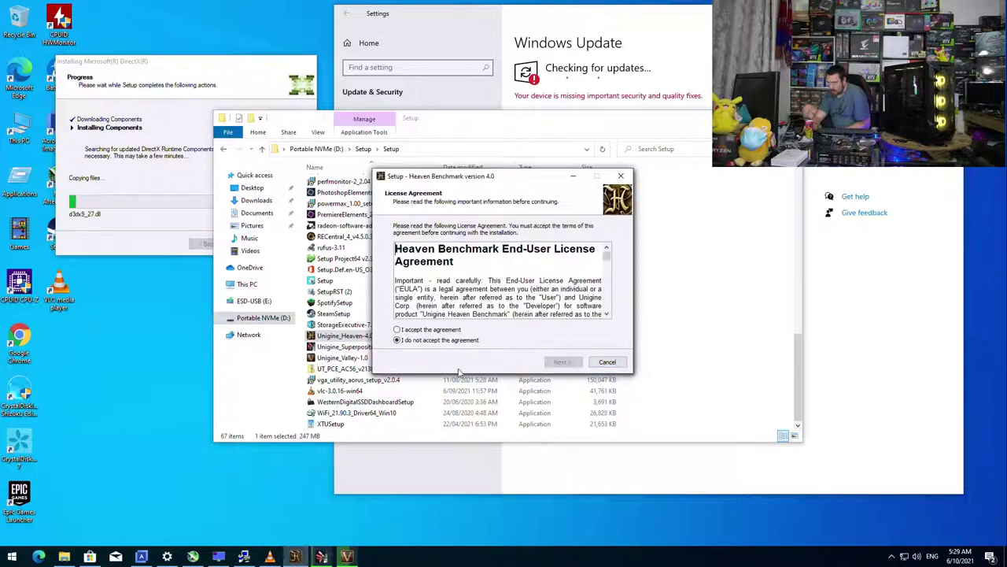
pyautogui.click(559, 361)
pyautogui.click(559, 361)
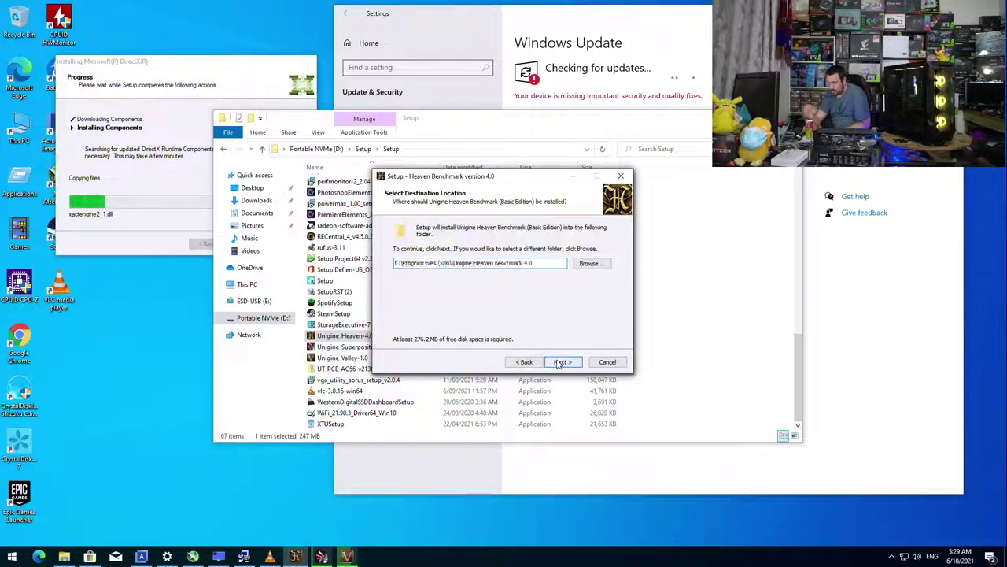
pyautogui.click(559, 362)
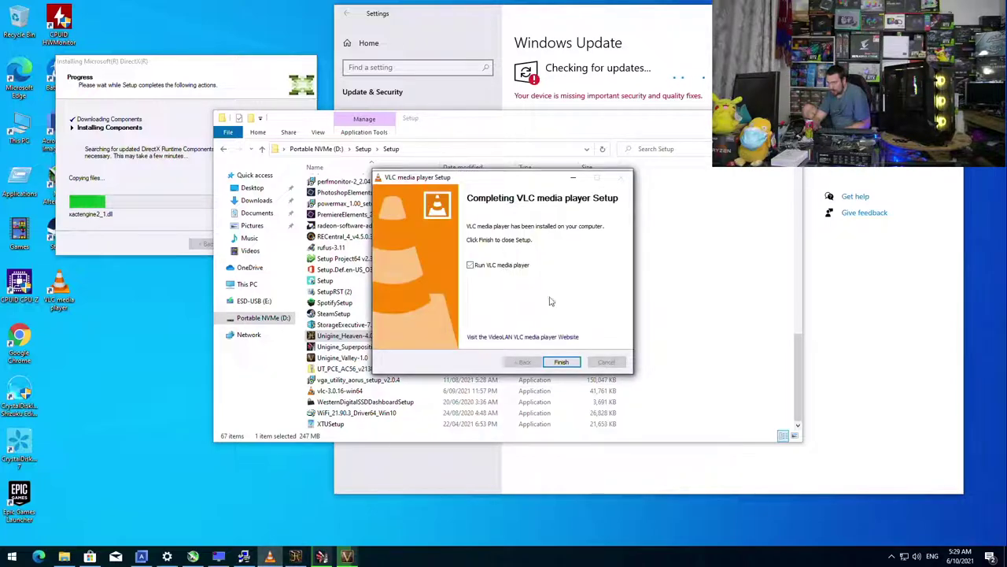
# - Finish the VLC media player setup and check the Acronis True Image for Western Digital installer
pyautogui.click(561, 362)
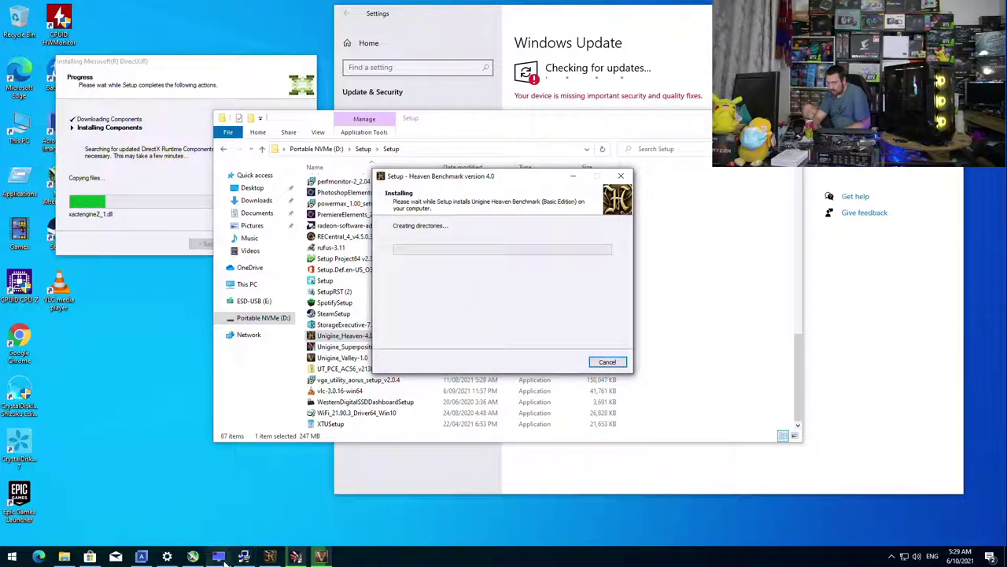
pyautogui.click(142, 555)
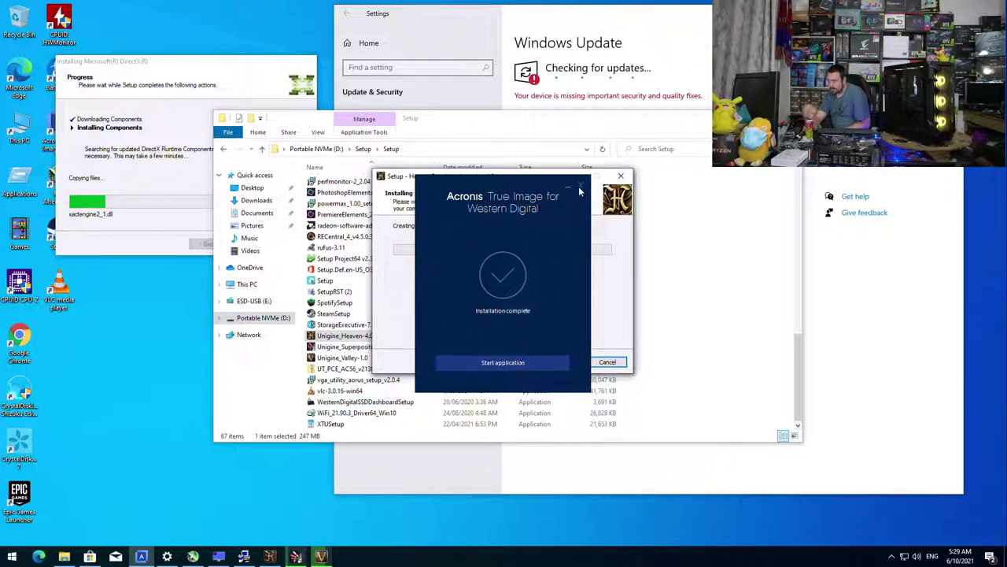
pyautogui.click(708, 265)
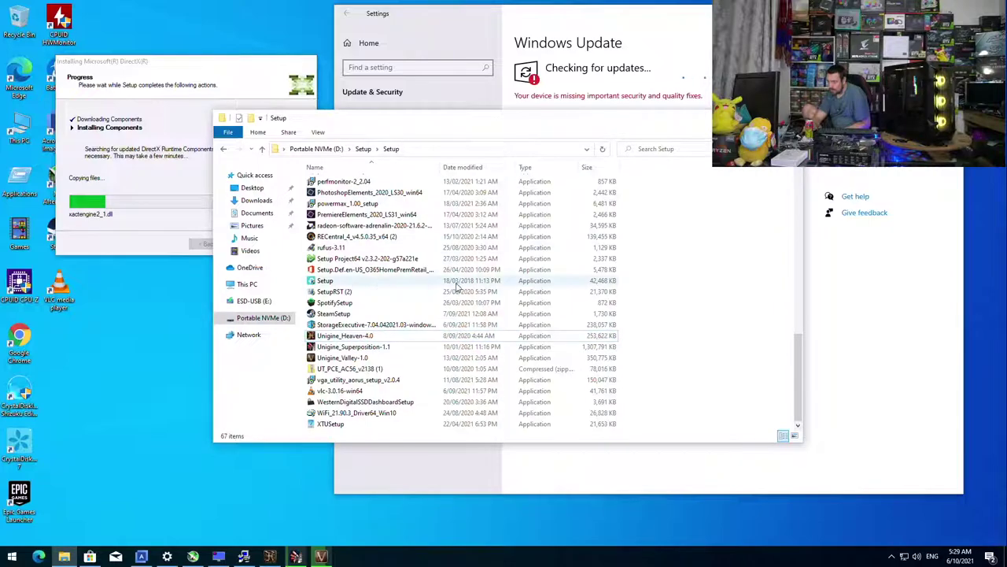
pyautogui.click(349, 272)
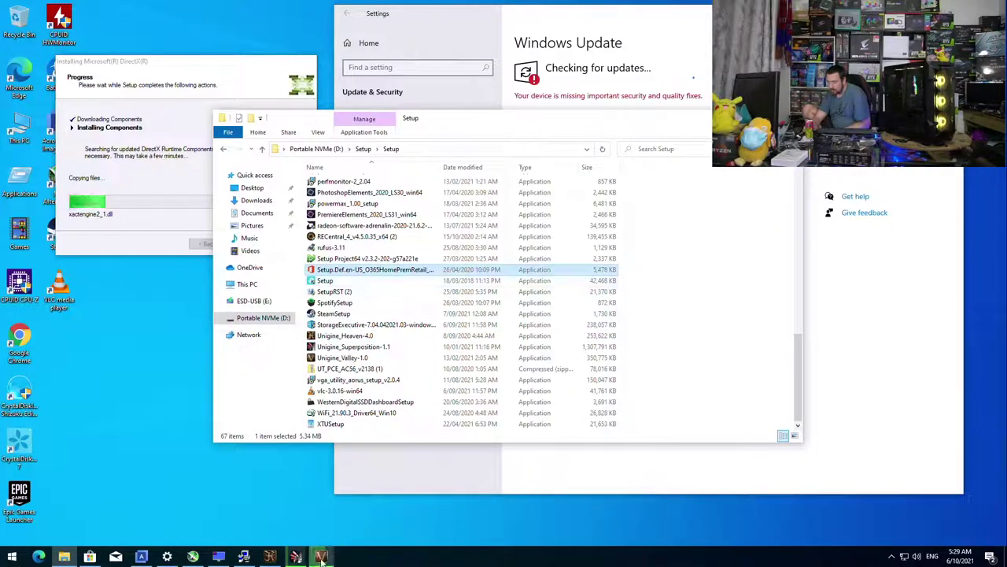
pyautogui.moveTo(321, 561)
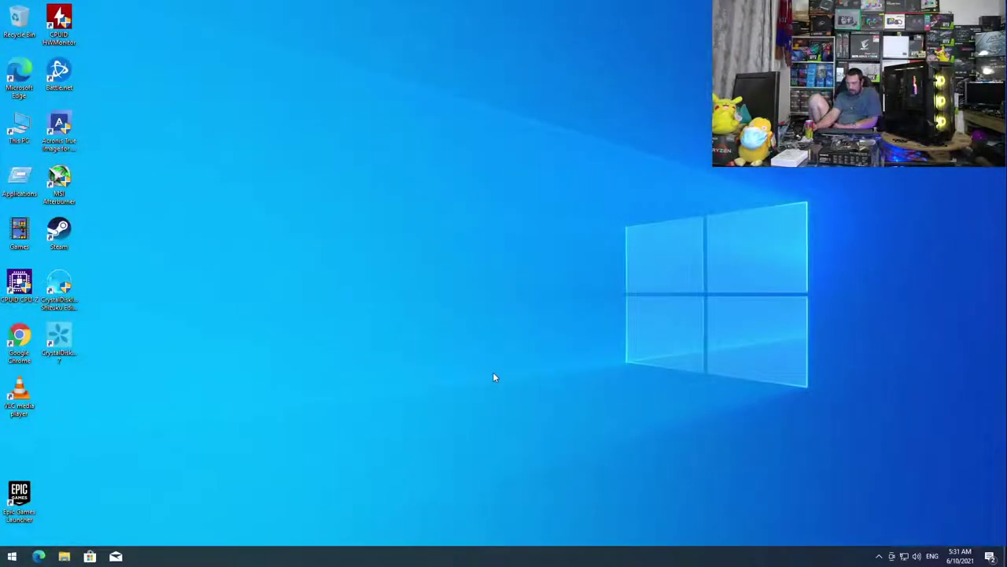
# - Open the nested Setup folder on the Portable NVMe (D:) drive in File Explorer
pyautogui.click(67, 558)
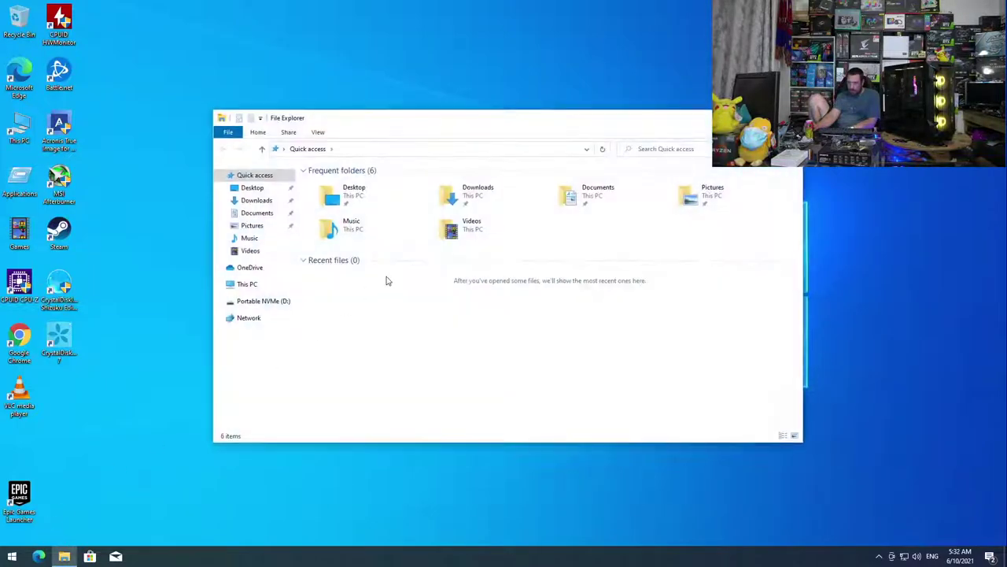
pyautogui.click(282, 302)
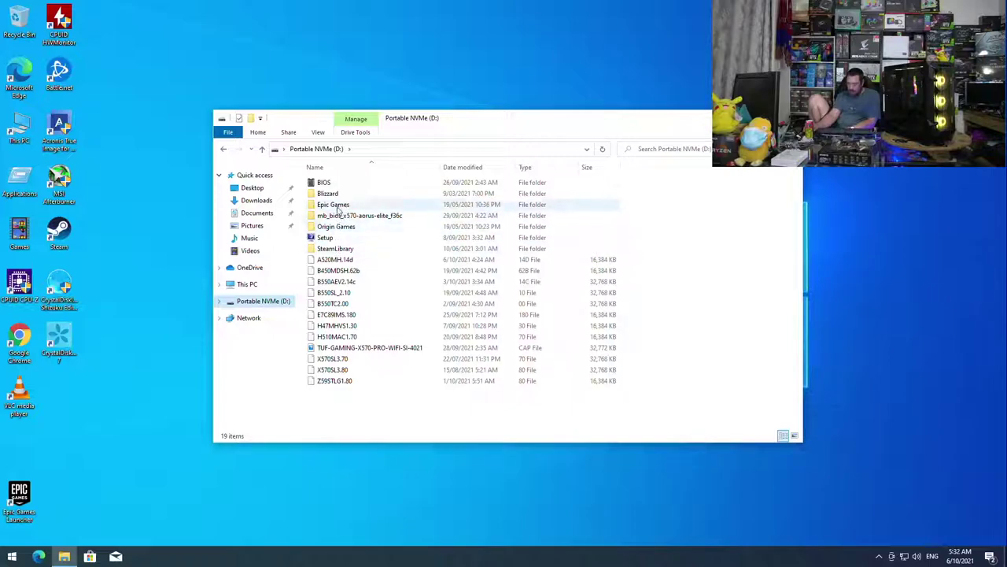
pyautogui.doubleClick(328, 238)
pyautogui.doubleClick(326, 238)
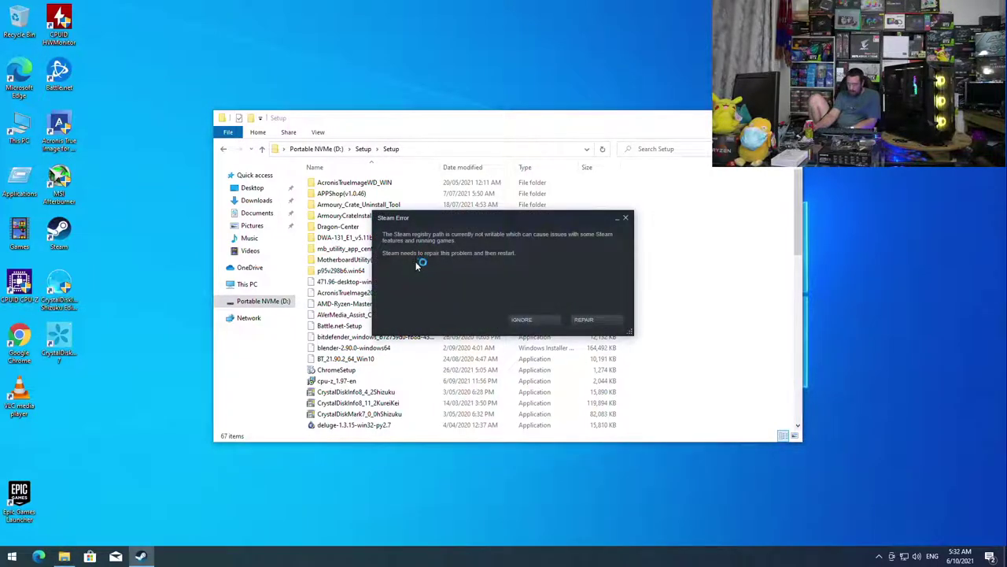
# - Repair the Steam registry path and allow Steam Client Service to make changes
pyautogui.click(583, 320)
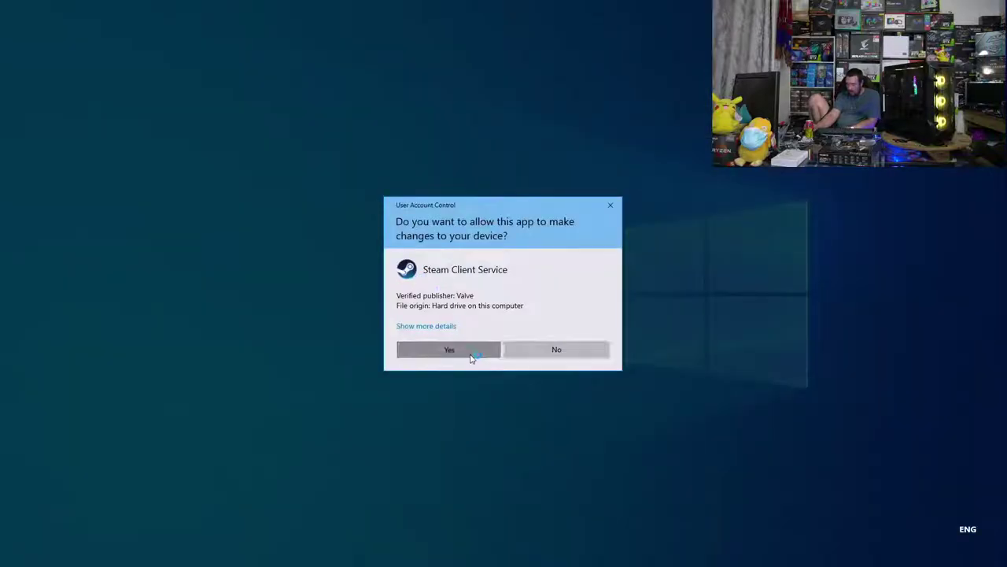
pyautogui.click(473, 354)
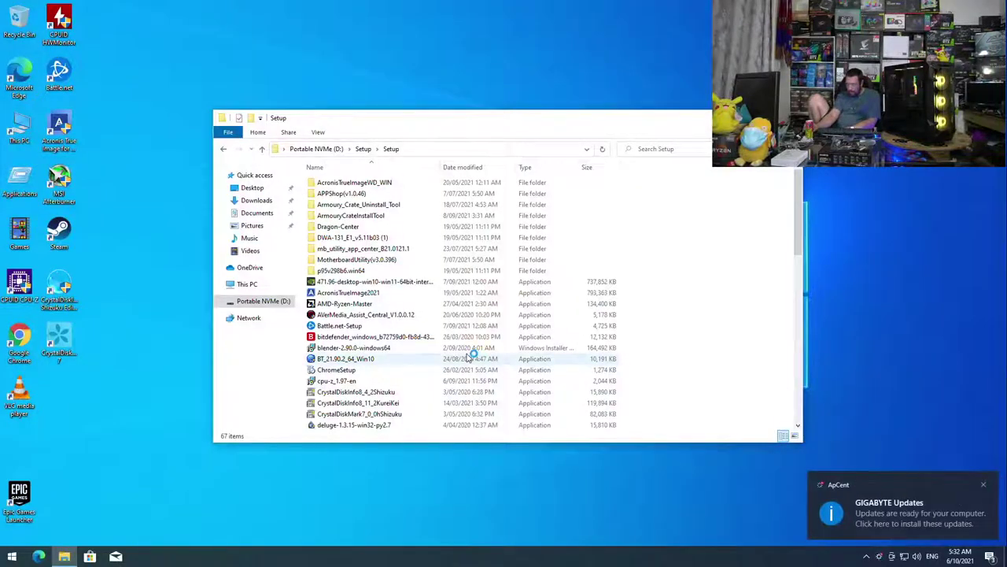
# - Open LiveUpdate in GIGABYTE APP Center to check for updates, and close the Steam login window
pyautogui.click(900, 484)
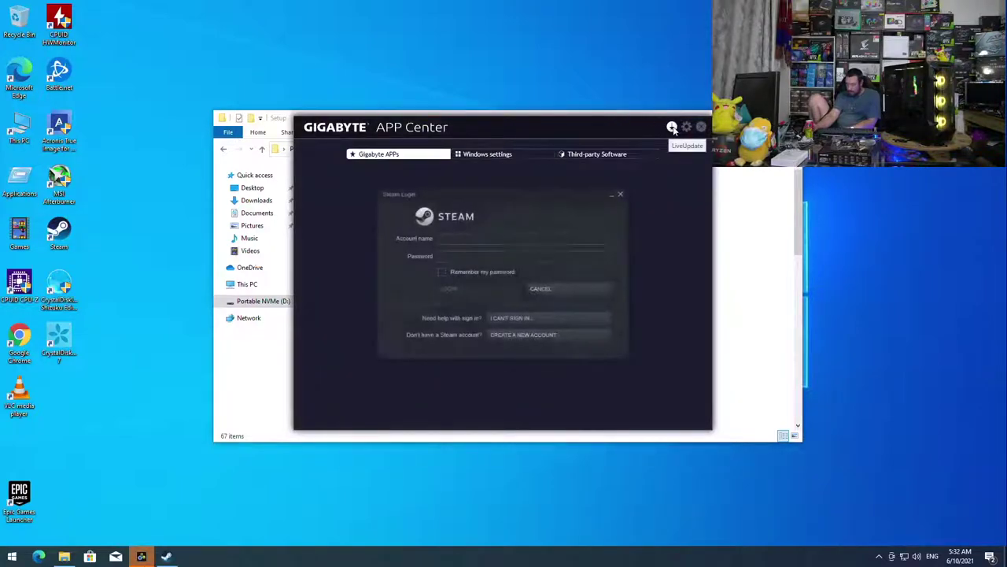
pyautogui.click(166, 555)
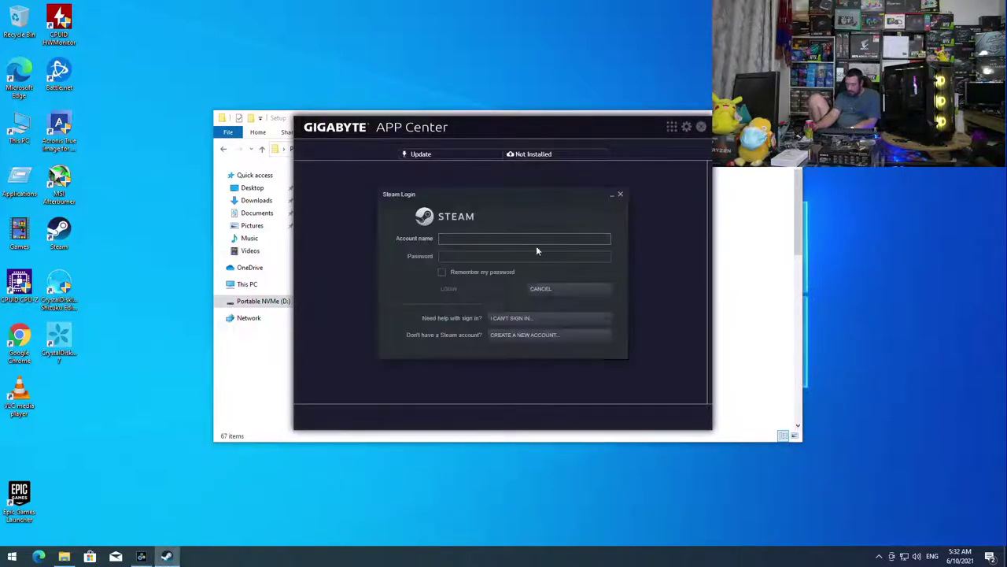
pyautogui.click(620, 196)
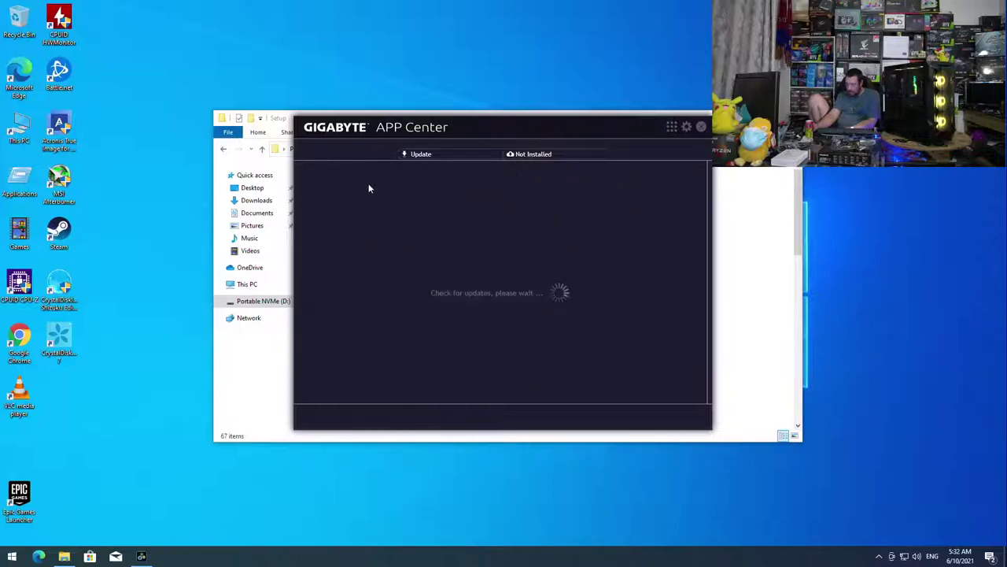
# - Look through the installers in the Setup folder and check the progress of GIGABYTE LiveUpdate and the Epic Online Services update
pyautogui.click(266, 406)
pyautogui.scroll(-2, 368, 297)
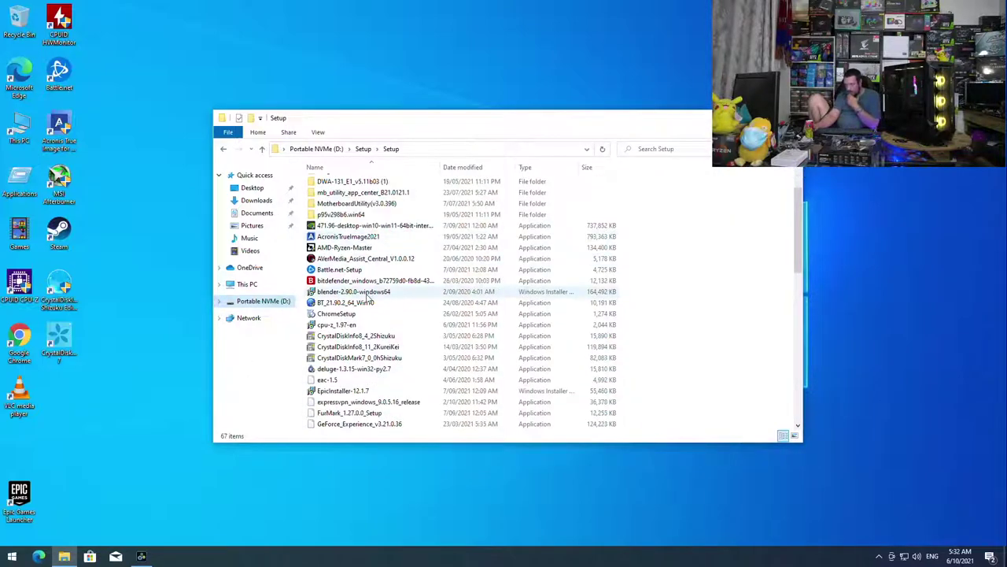
pyautogui.click(140, 556)
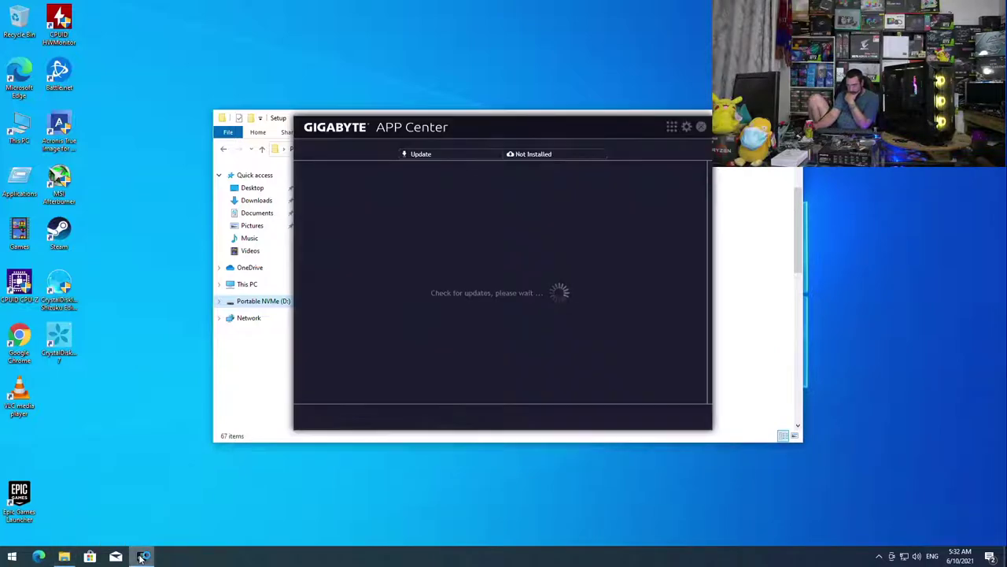
pyautogui.click(232, 386)
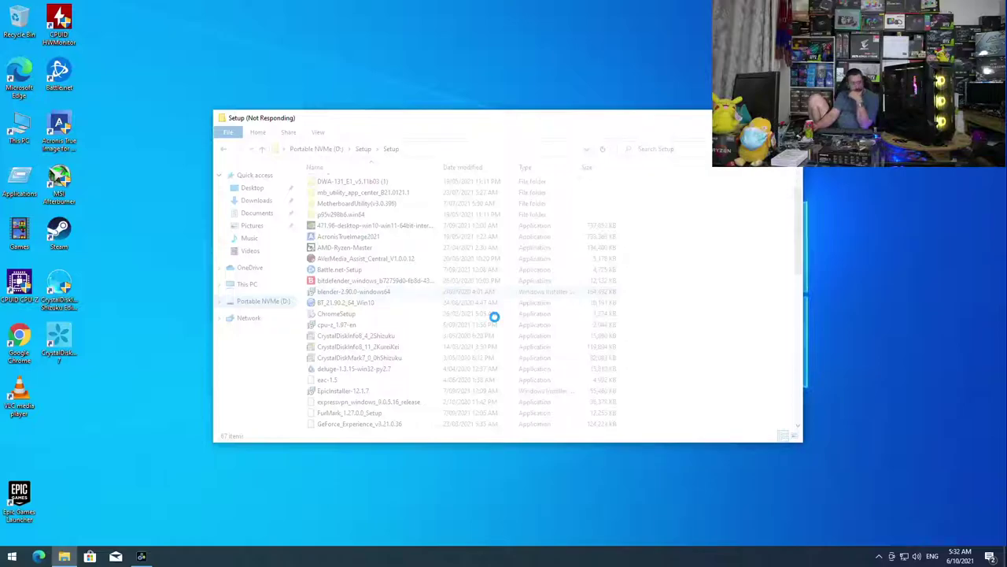
pyautogui.scroll(-6, 496, 316)
pyautogui.scroll(-7, 531, 337)
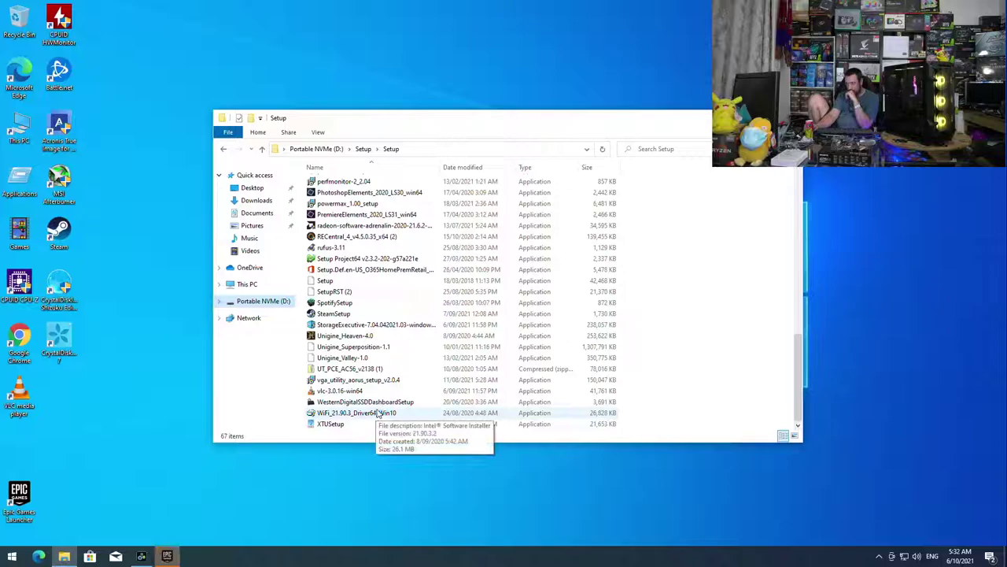
pyautogui.click(169, 556)
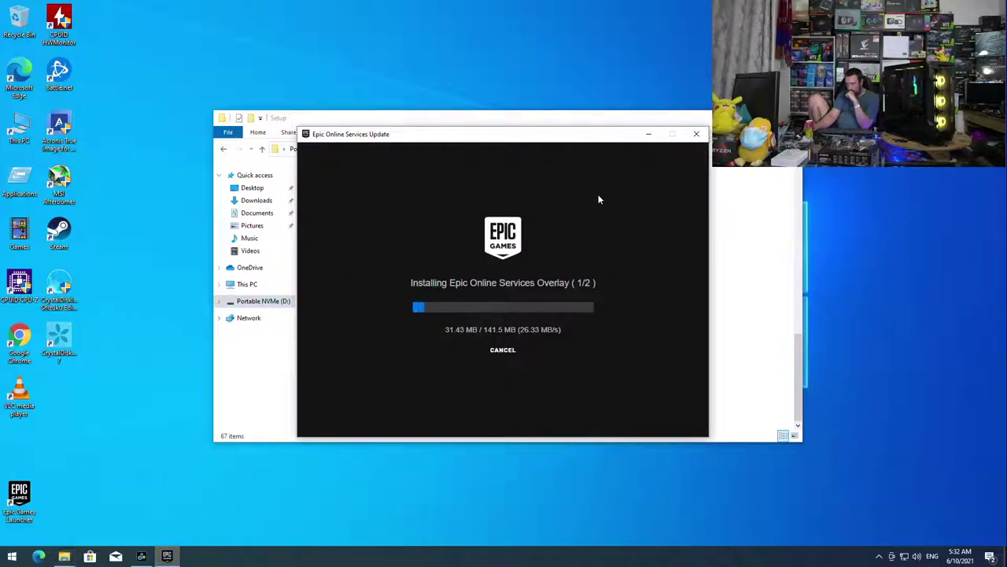
pyautogui.click(526, 121)
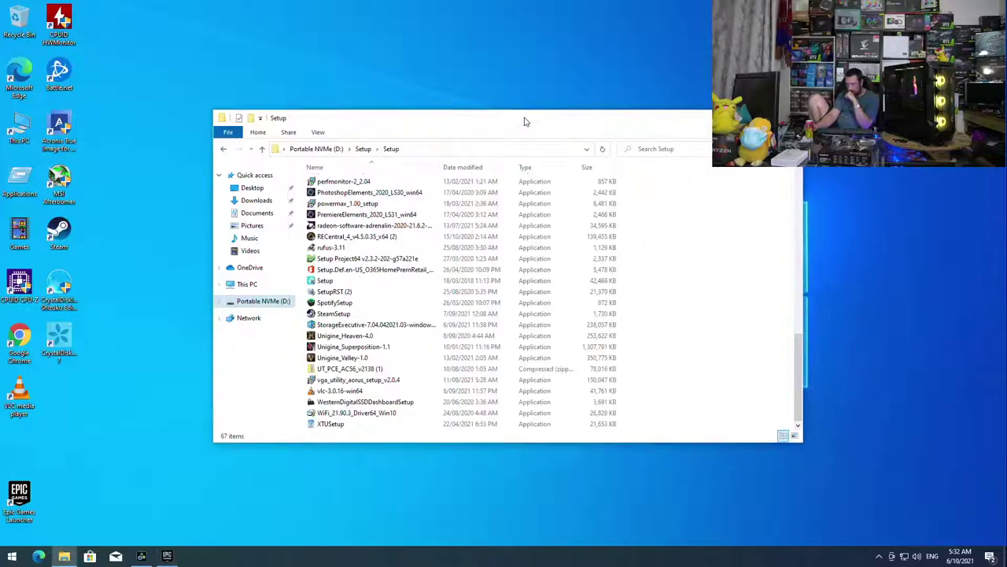
# - Open Windows Update in Settings to view the pending updates, and check the Epic Online Services update
pyautogui.click(16, 553)
pyautogui.click(11, 507)
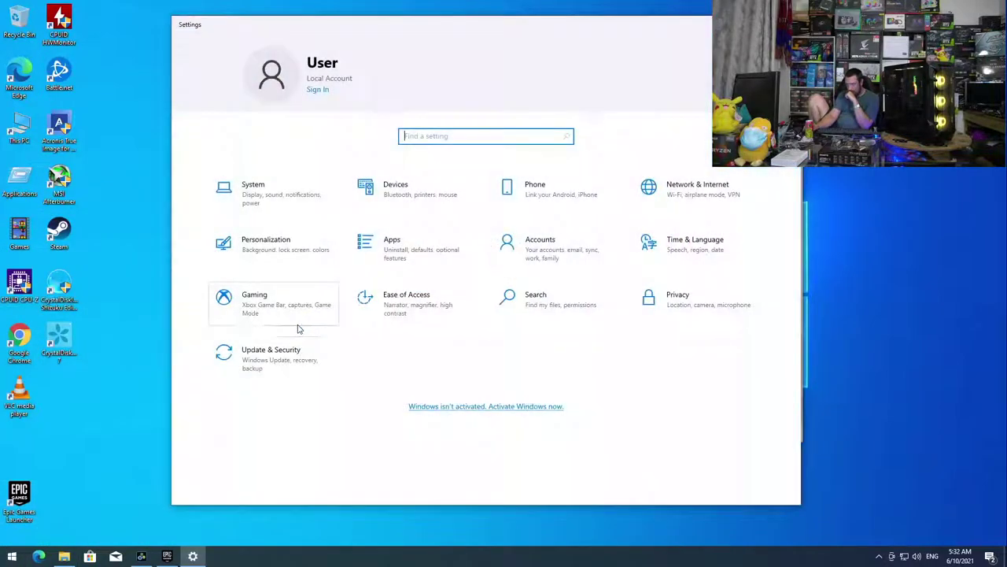
pyautogui.click(263, 369)
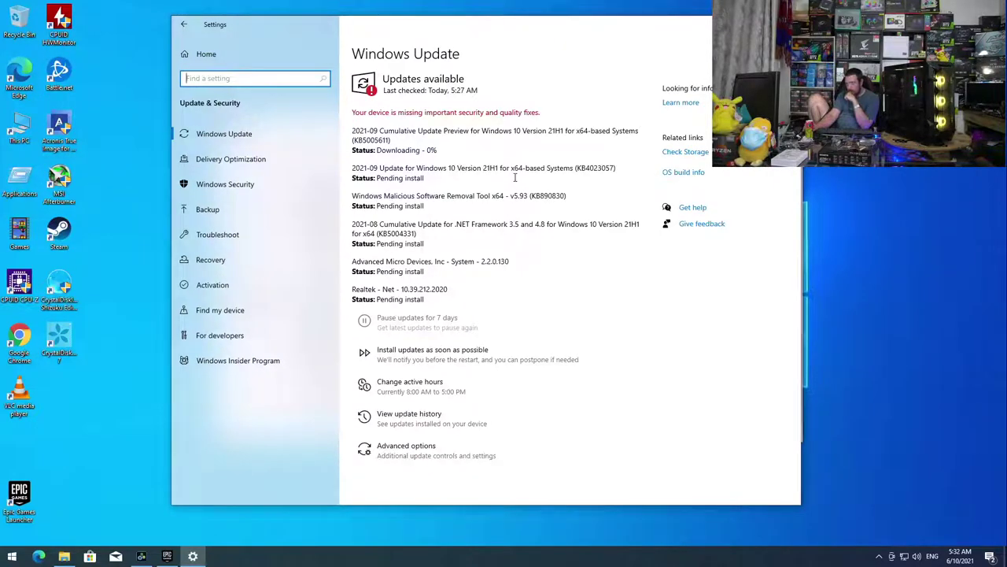
pyautogui.click(167, 556)
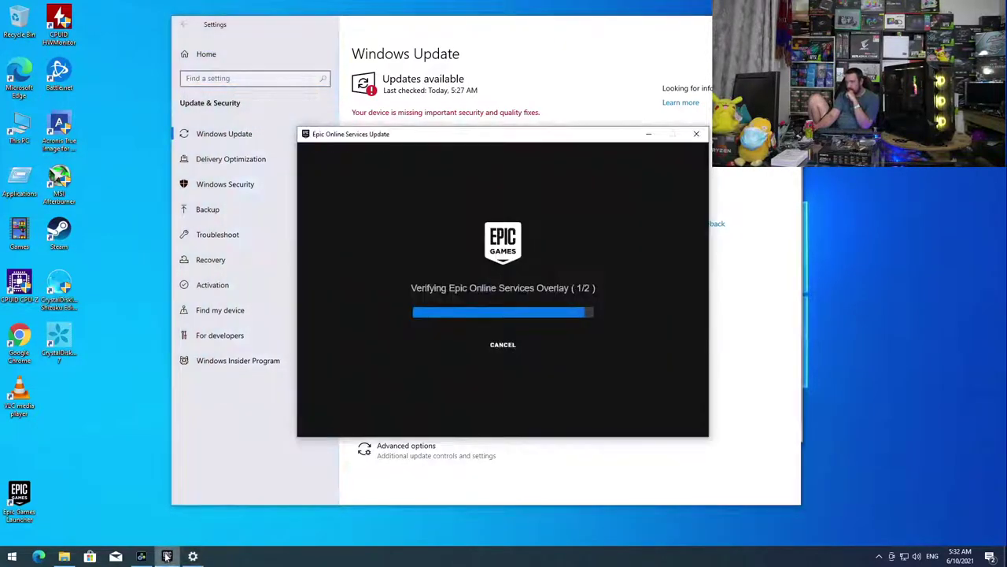
# - In GIGABYTE APP Center, deselect the third party software among the not-installed items and install the new drivers and utilities
pyautogui.click(141, 556)
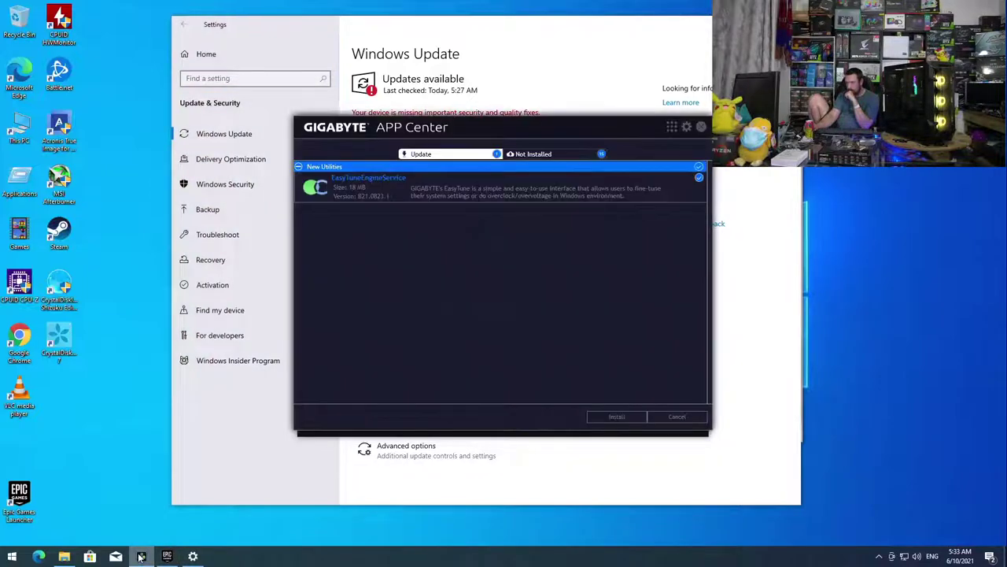
pyautogui.click(549, 156)
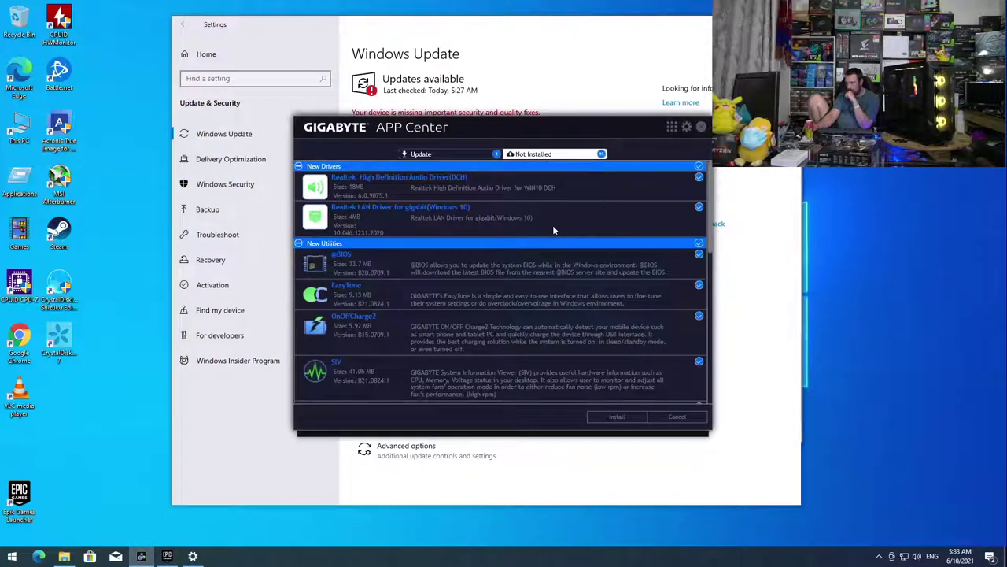
pyautogui.scroll(-5, 535, 291)
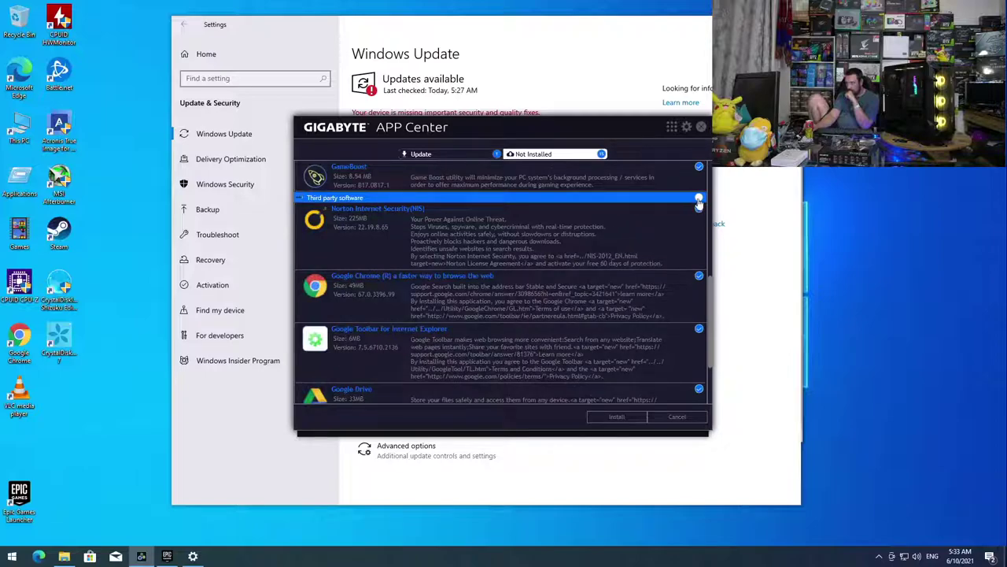
pyautogui.click(618, 417)
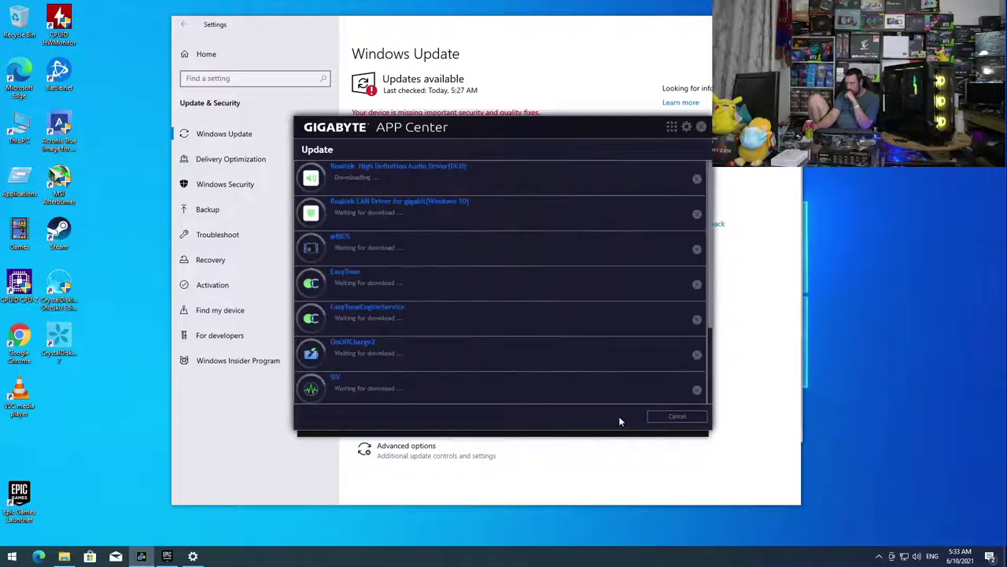
pyautogui.click(773, 201)
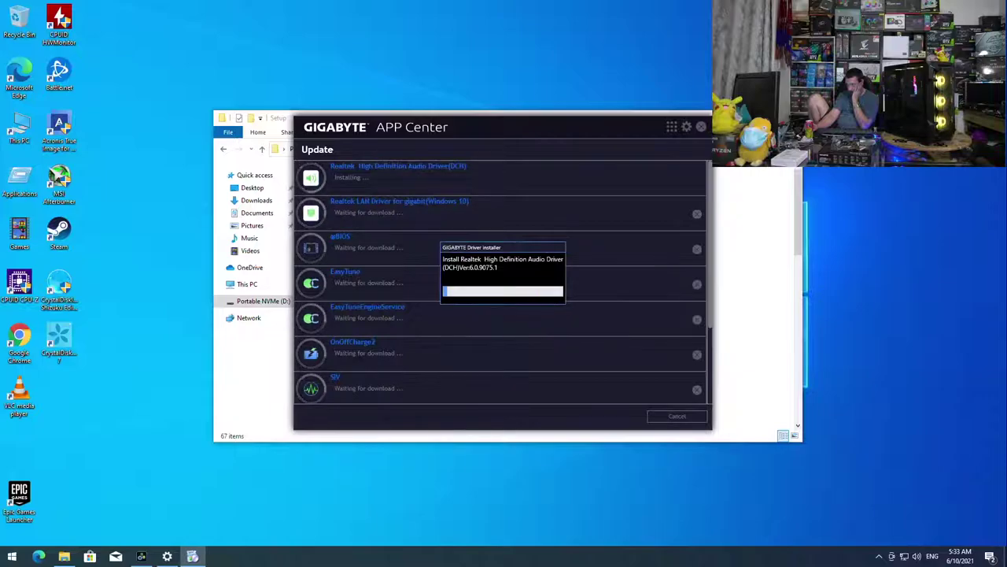
# - Run the radeon-software-adrenalin-2020-21.6.2 installer from the Setup folder and install it to the default destination folder
pyautogui.click(64, 556)
pyautogui.scroll(-3, 337, 306)
pyautogui.scroll(-10, 337, 305)
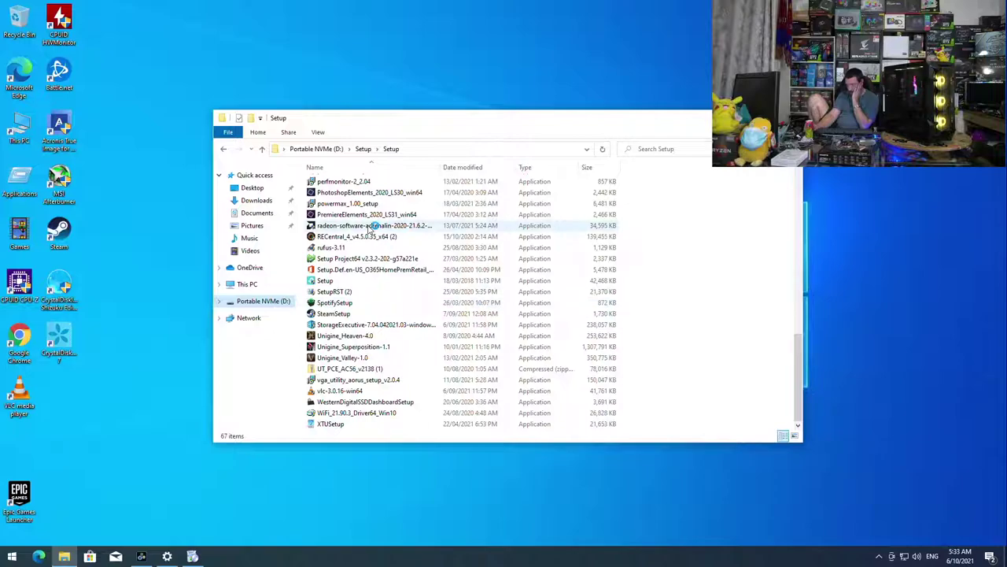
pyautogui.doubleClick(370, 226)
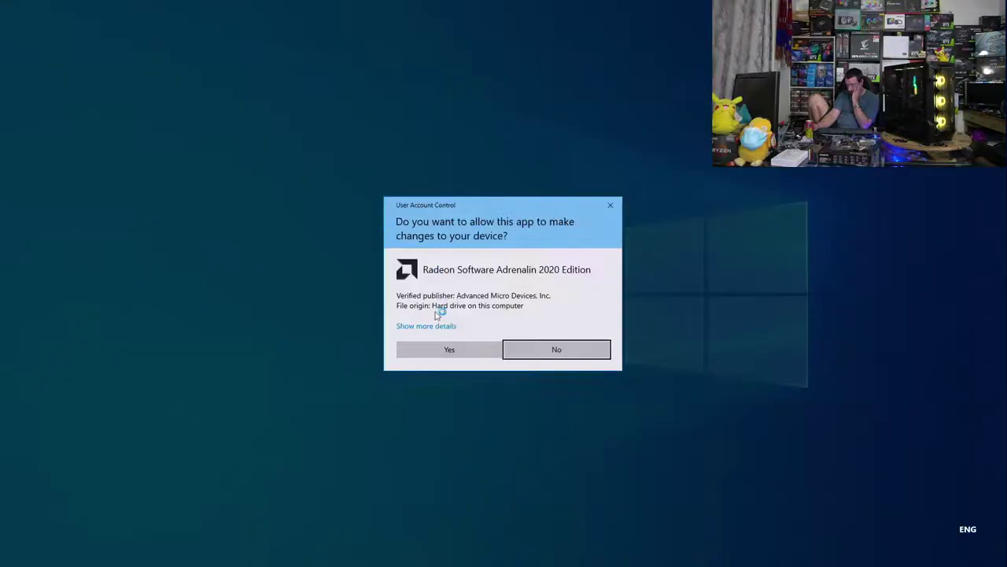
pyautogui.click(448, 349)
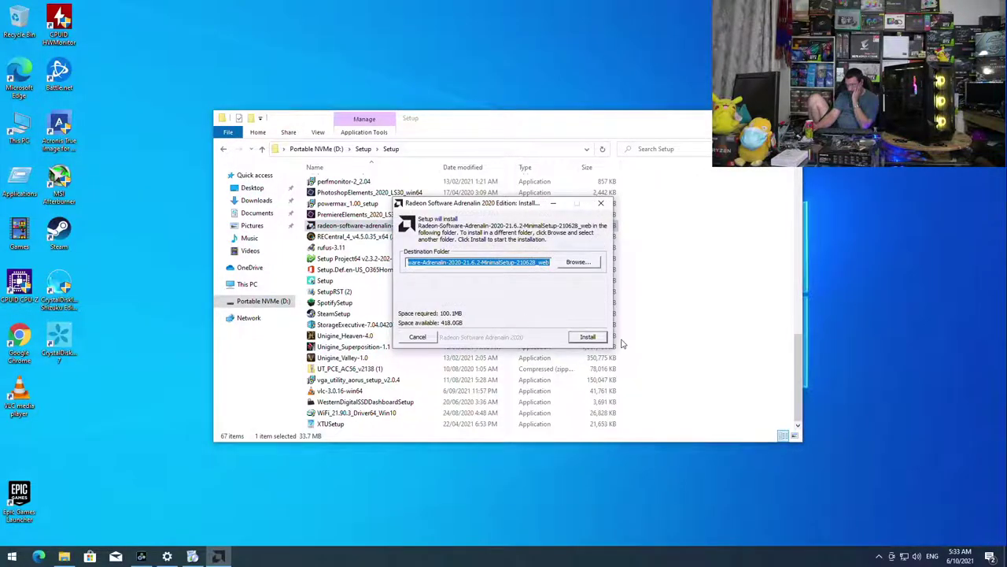
pyautogui.click(599, 340)
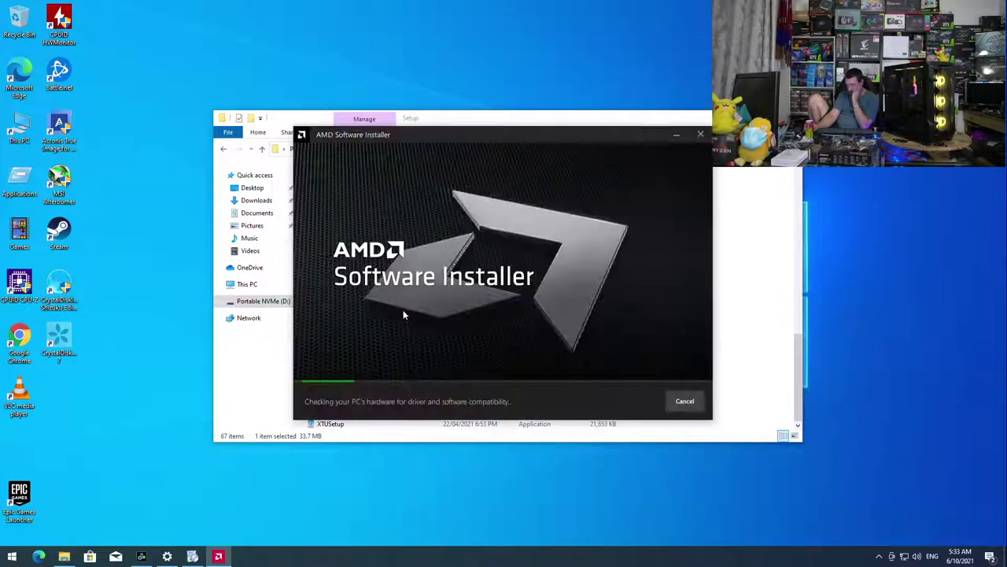
# - Launch the Unigine benchmark installers and install Valley Benchmark 1.0 into its existing folder with menu and desktop shortcuts
pyautogui.click(277, 376)
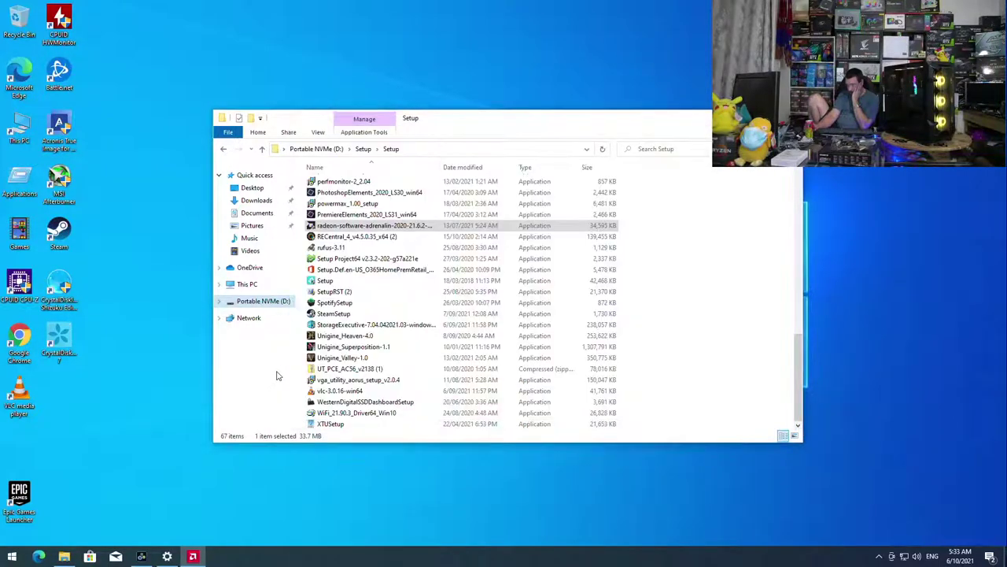
pyautogui.doubleClick(359, 358)
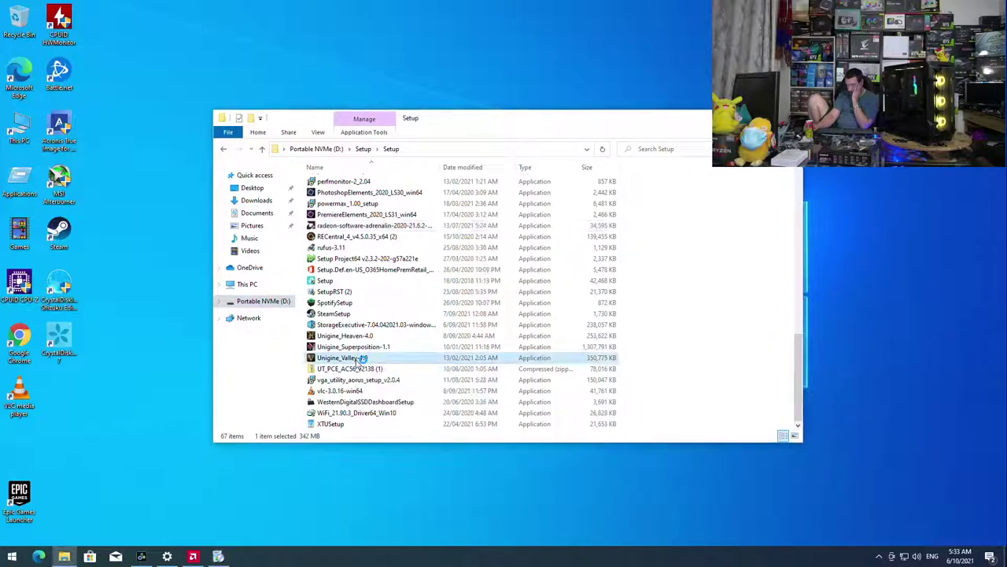
pyautogui.doubleClick(368, 336)
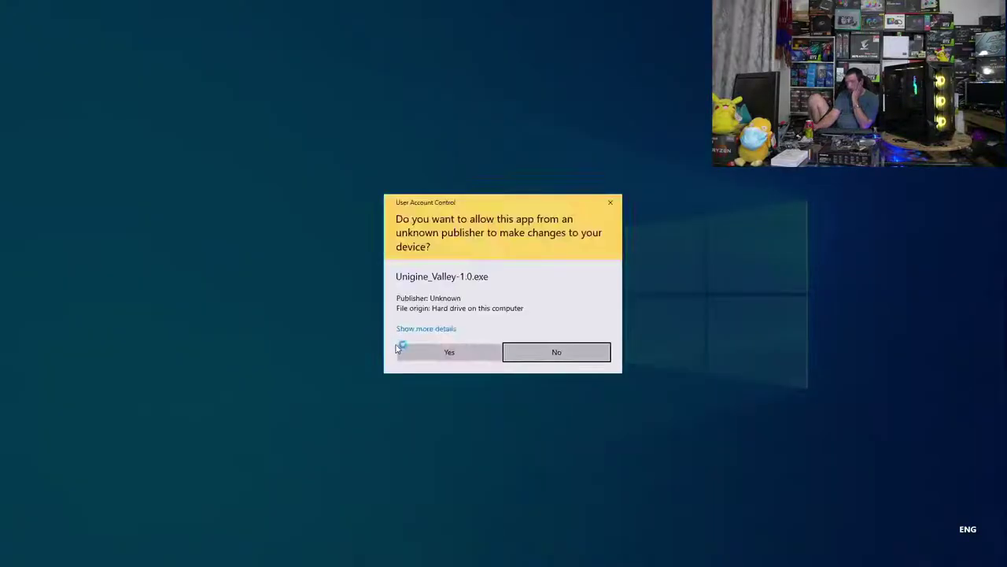
pyautogui.click(428, 351)
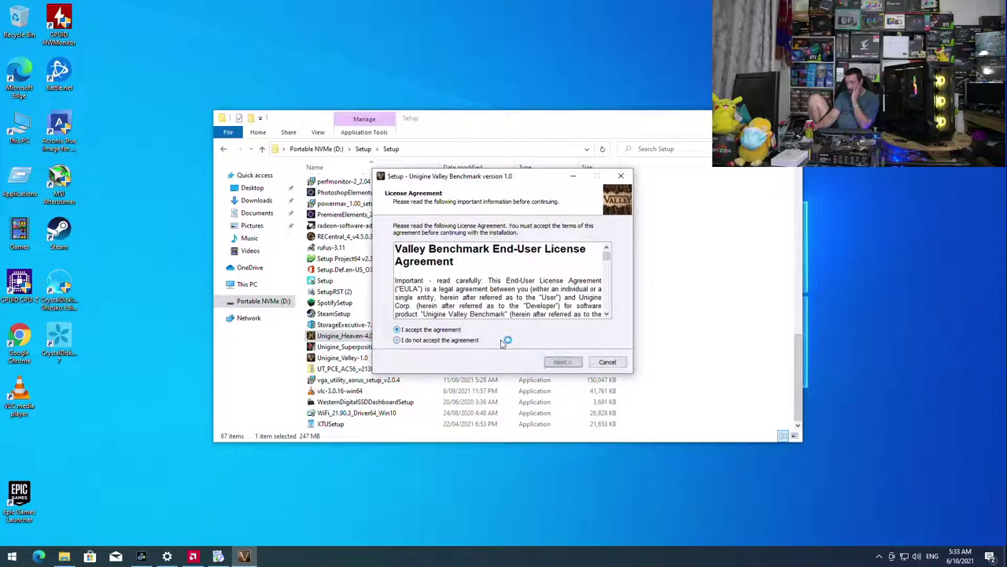
pyautogui.press('Return')
pyautogui.press('Return')
pyautogui.press('Return')
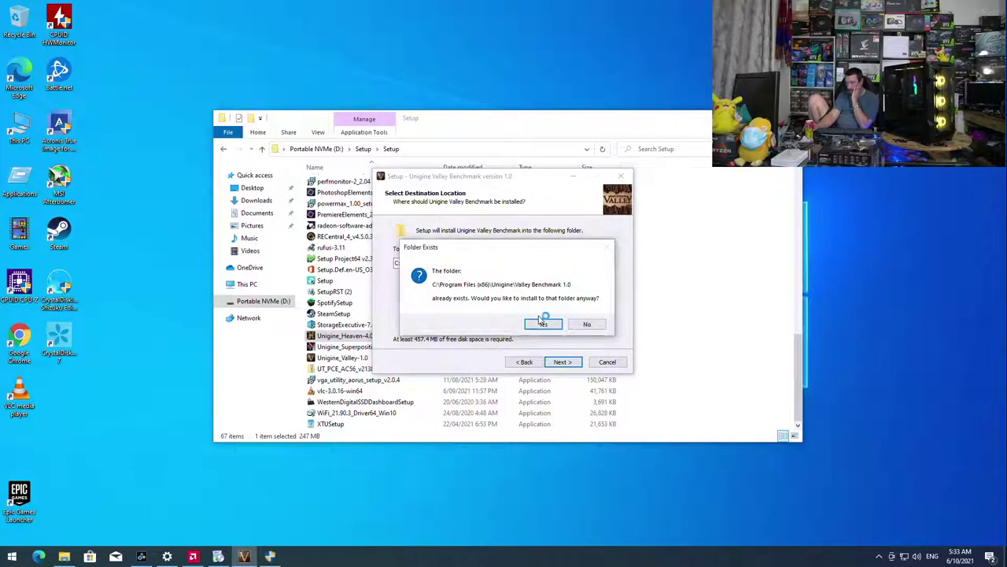
pyautogui.click(541, 325)
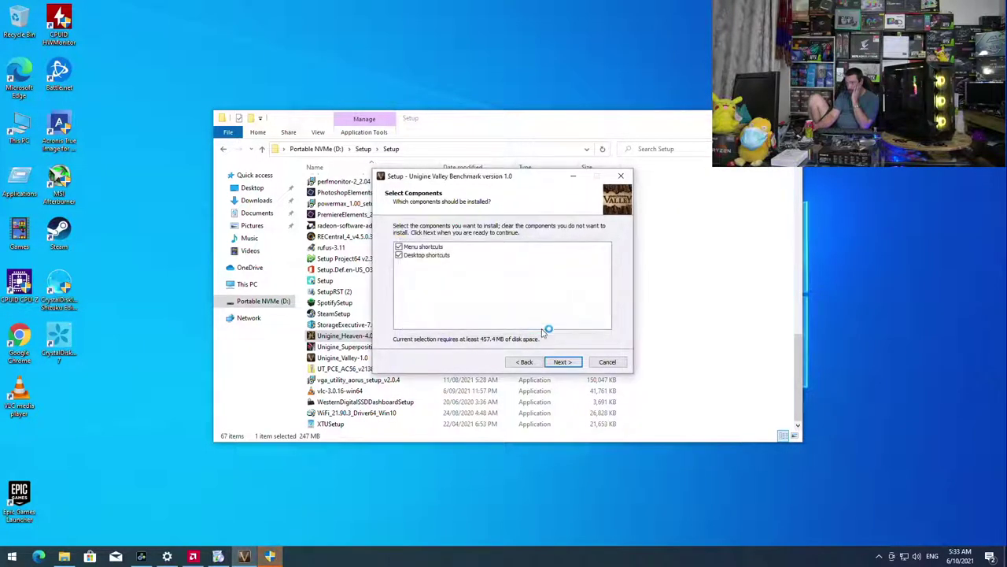
pyautogui.click(563, 362)
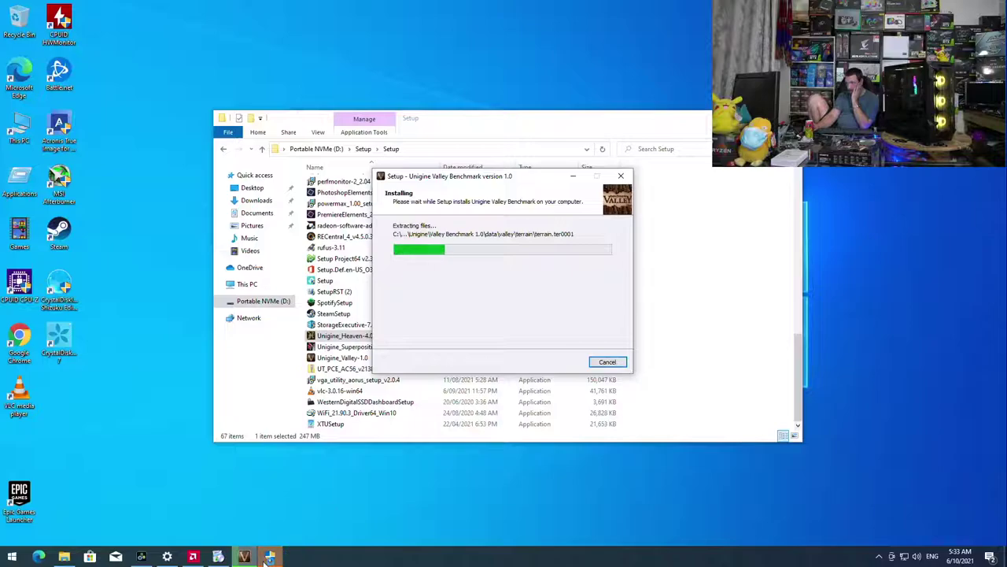
# - Allow the Superposition Benchmark 1.1 installer and install it with the license accepted and both menu and desktop shortcuts
pyautogui.click(270, 556)
pyautogui.click(448, 349)
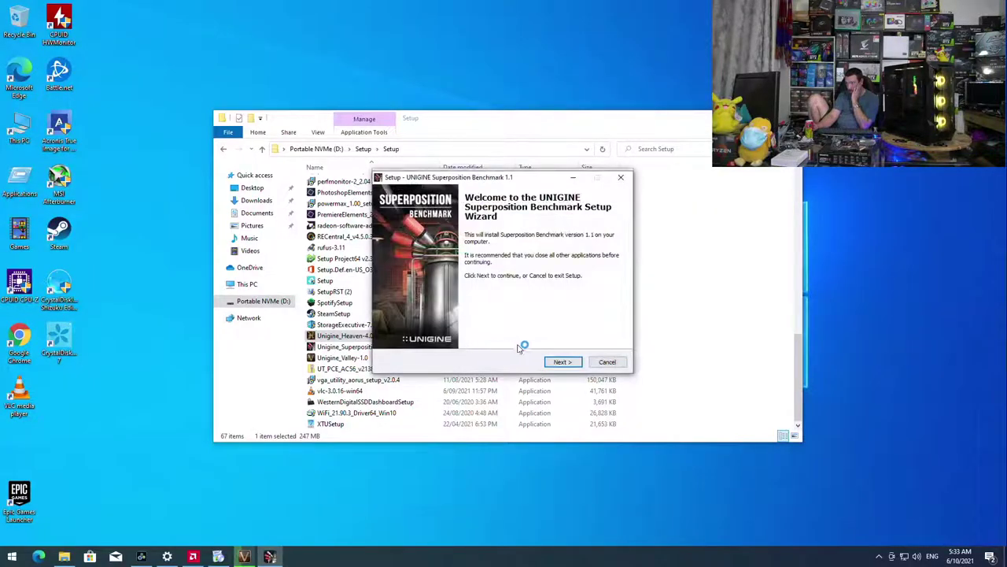
pyautogui.click(559, 362)
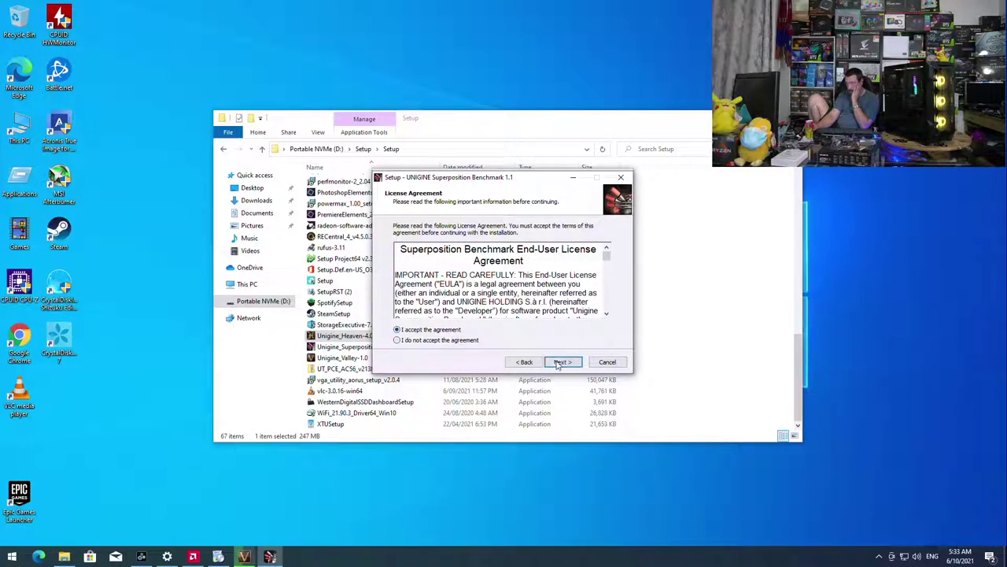
pyautogui.click(560, 362)
pyautogui.click(559, 362)
pyautogui.click(543, 322)
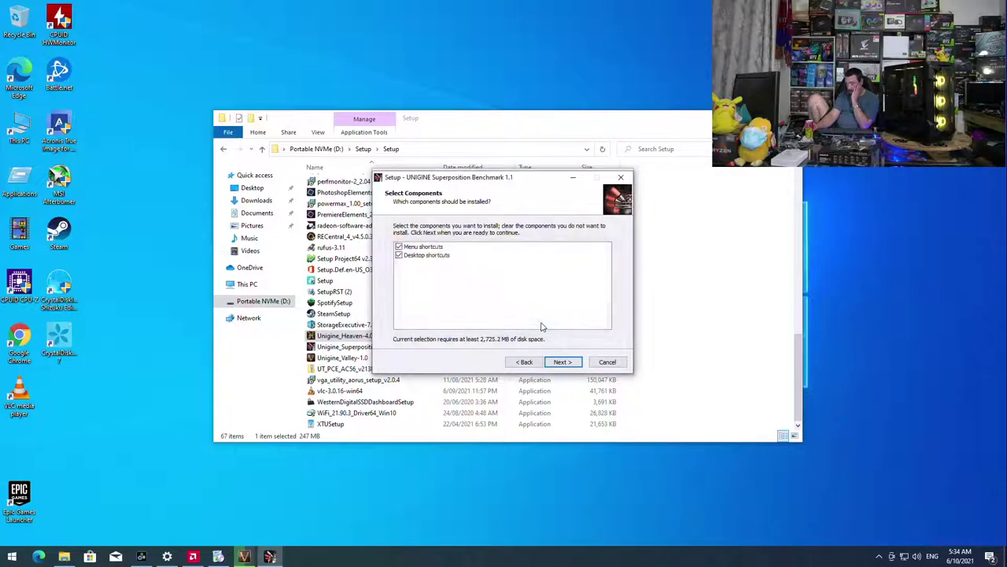
pyautogui.click(562, 363)
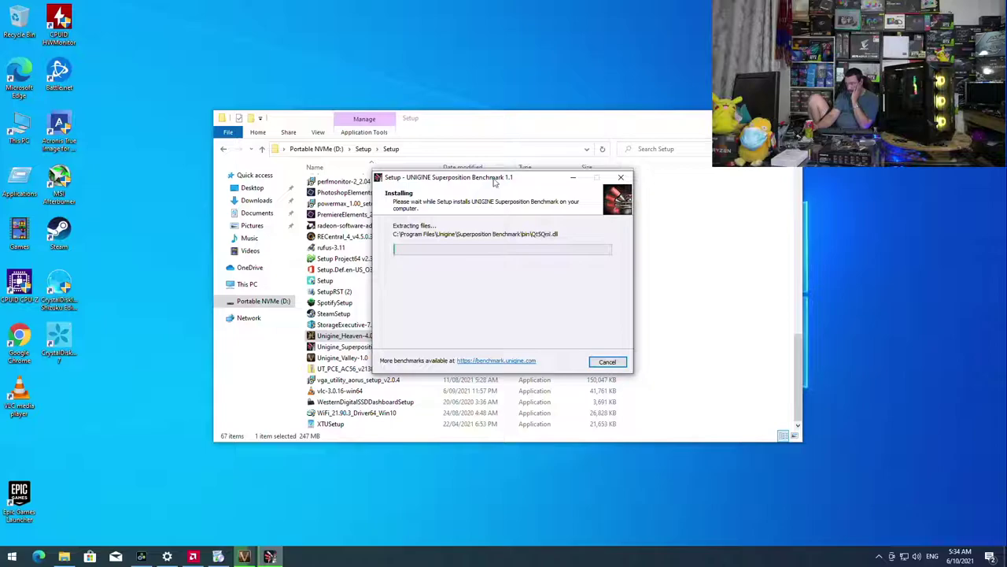
# - Allow the Unigine Heaven 4.0 installer, install Heaven Benchmark with default options, and close the finished benchmark setup wizards
pyautogui.click(503, 131)
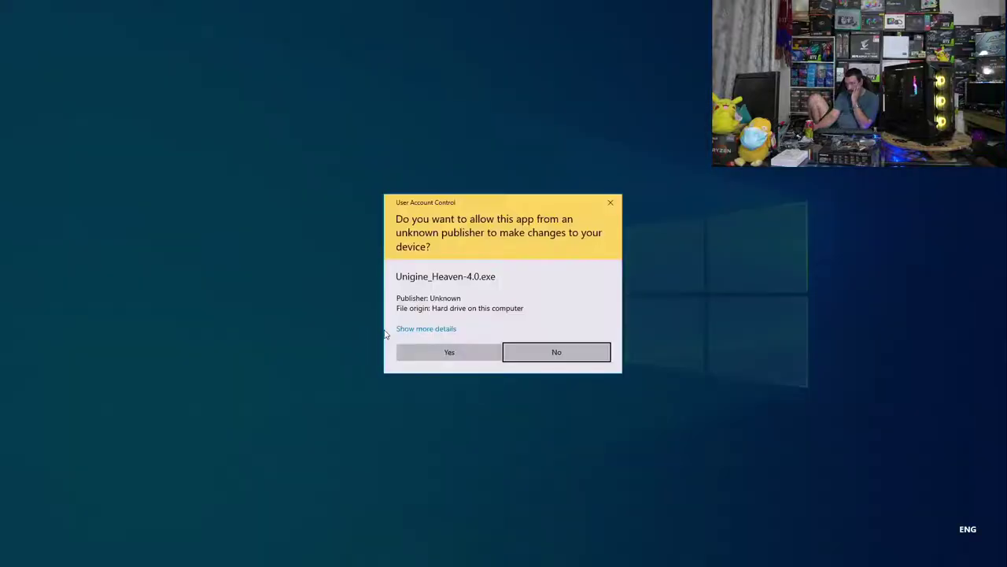
pyautogui.click(444, 351)
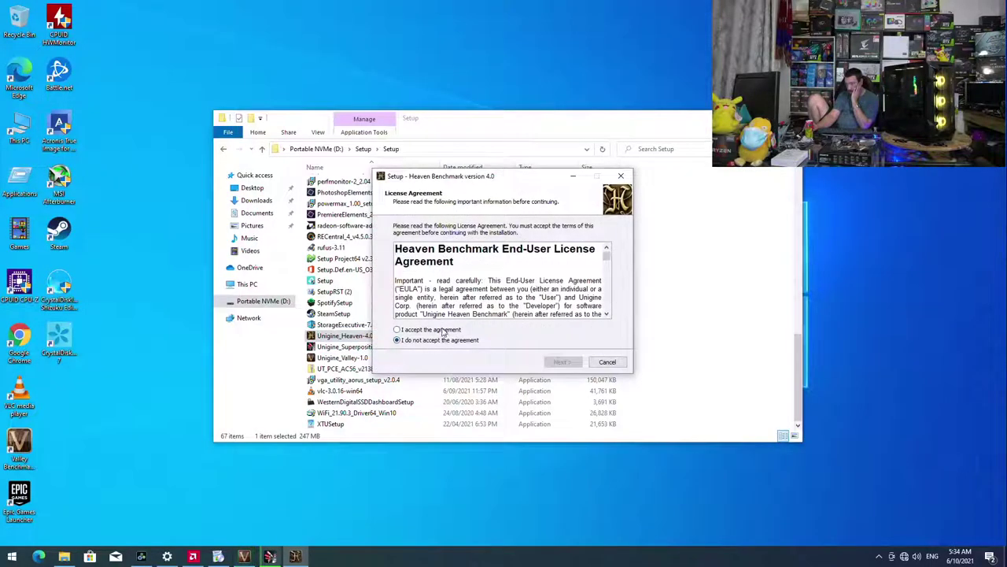
pyautogui.click(561, 362)
pyautogui.click(559, 362)
pyautogui.click(559, 362)
pyautogui.click(557, 363)
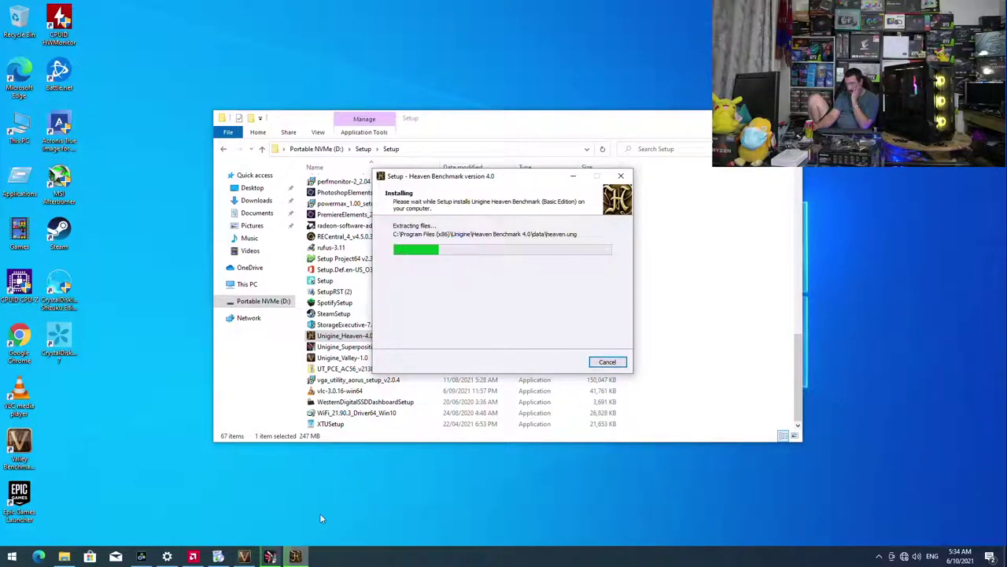
pyautogui.click(562, 362)
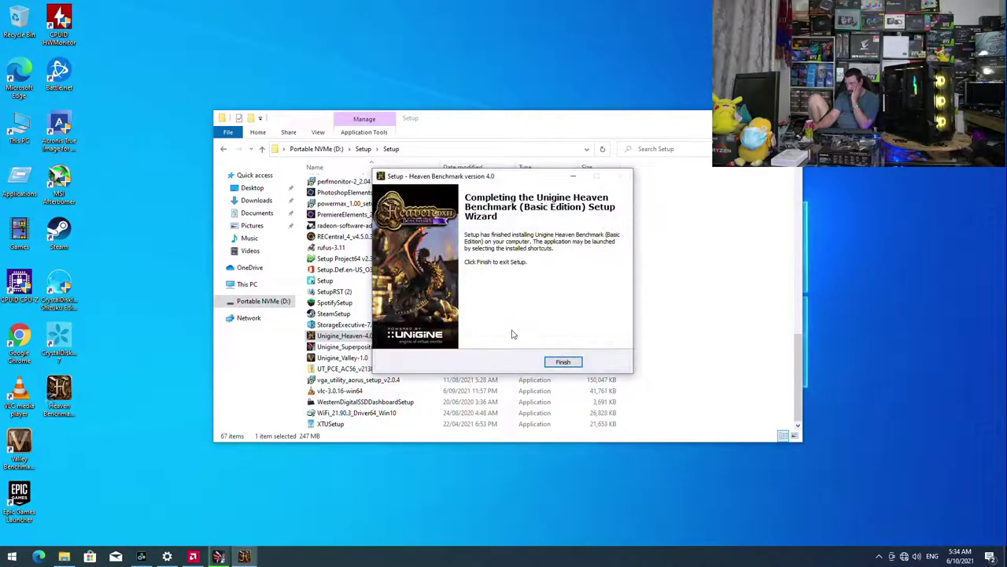
pyautogui.click(562, 363)
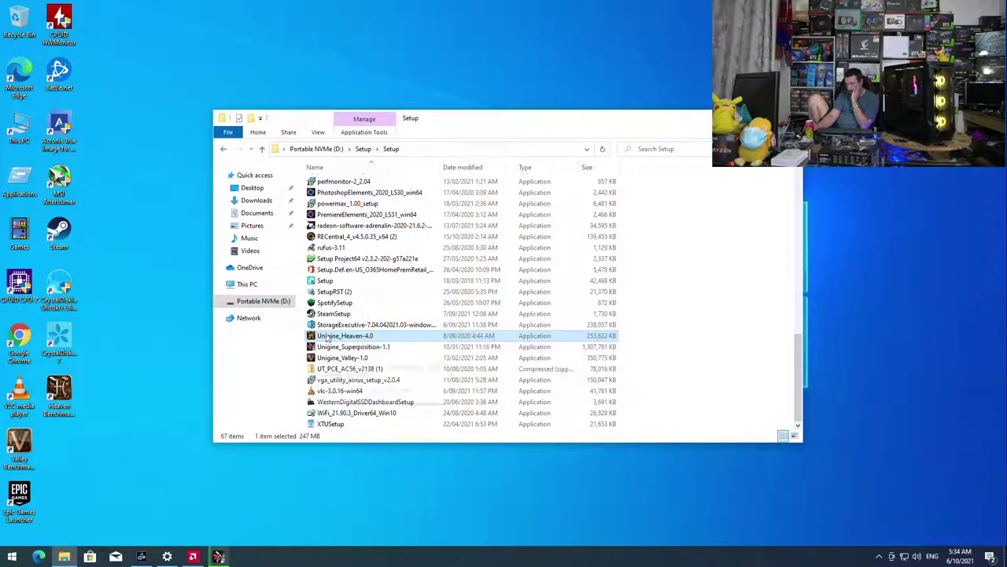
# - Start the Office 365 Home Premium installer and the OriginThinSetup installer from the Setup folder
pyautogui.doubleClick(351, 270)
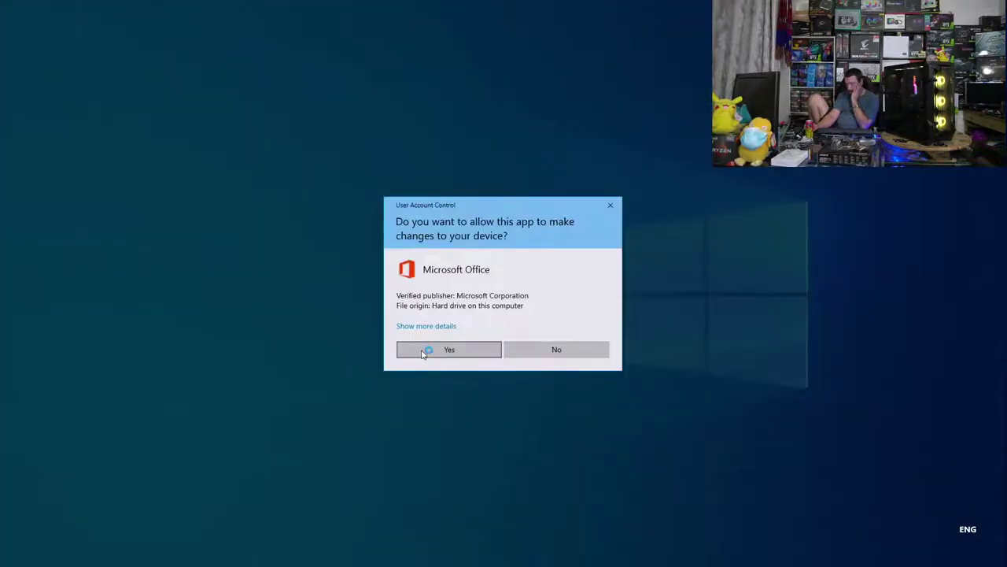
pyautogui.click(425, 350)
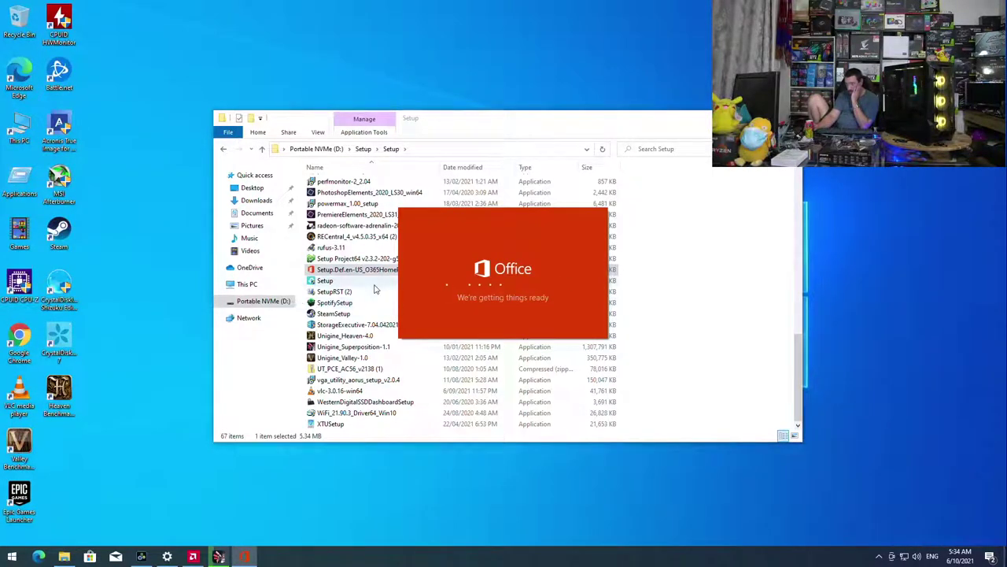
pyautogui.scroll(2, 375, 289)
pyautogui.click(337, 201)
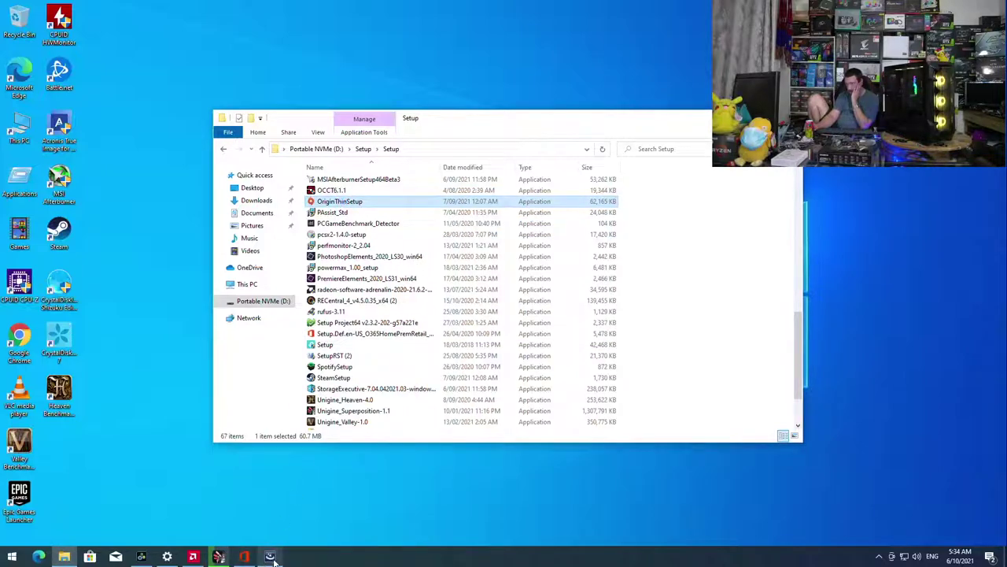
# - Check the Superposition installation, and begin installing Origin with the default options and its End User License Agreement accepted
pyautogui.click(219, 557)
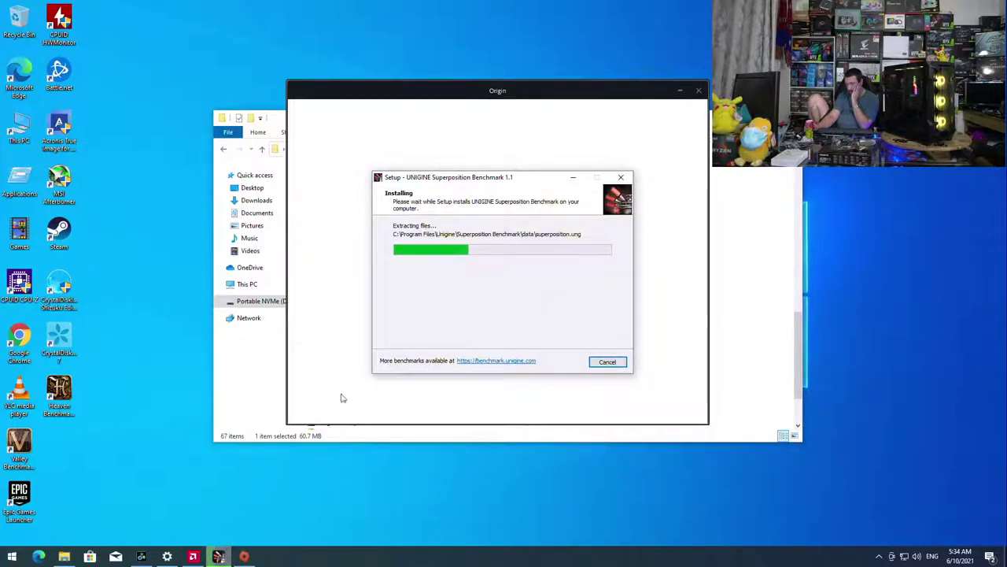
pyautogui.click(195, 554)
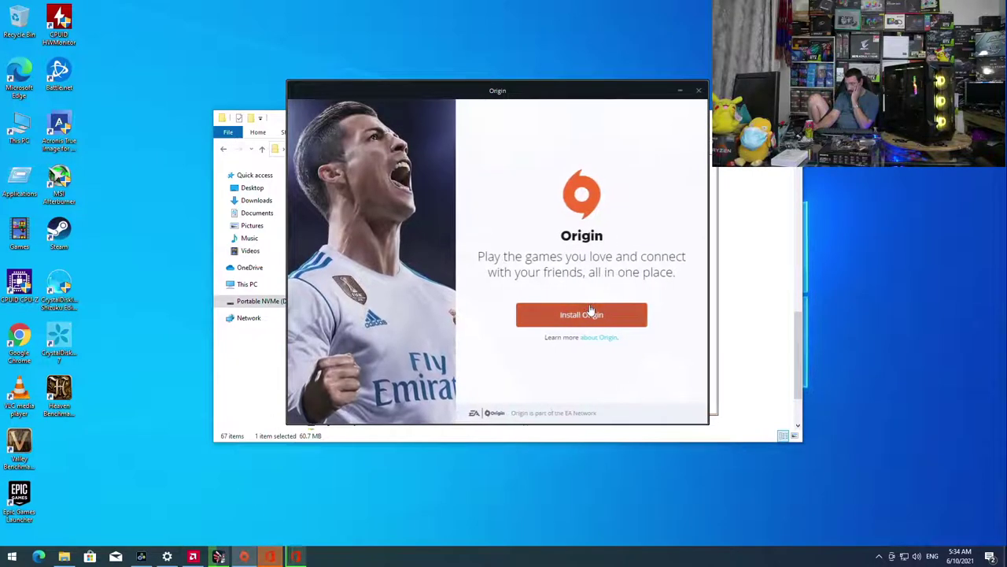
pyautogui.click(590, 311)
pyautogui.click(511, 336)
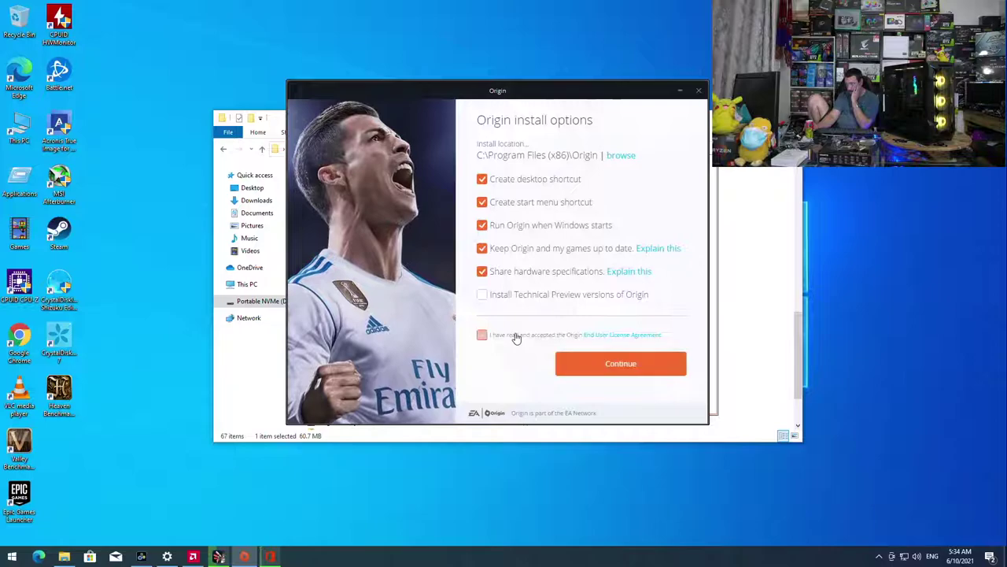
pyautogui.click(608, 364)
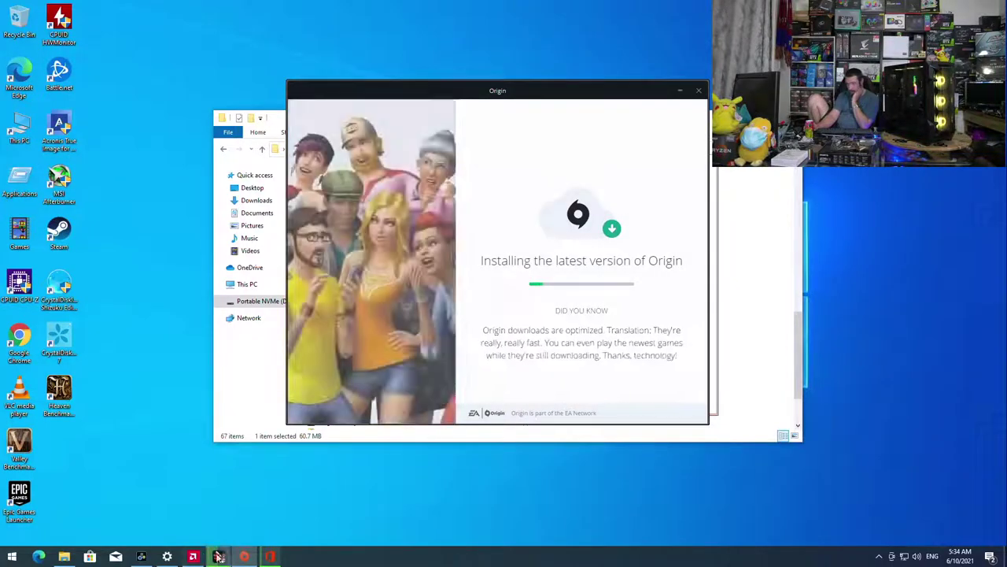
# - In AMD Software Installer, proceed with the recommended 21.8.2 Radeon Graphics package and install all the listed AMD chipset drivers
pyautogui.click(192, 556)
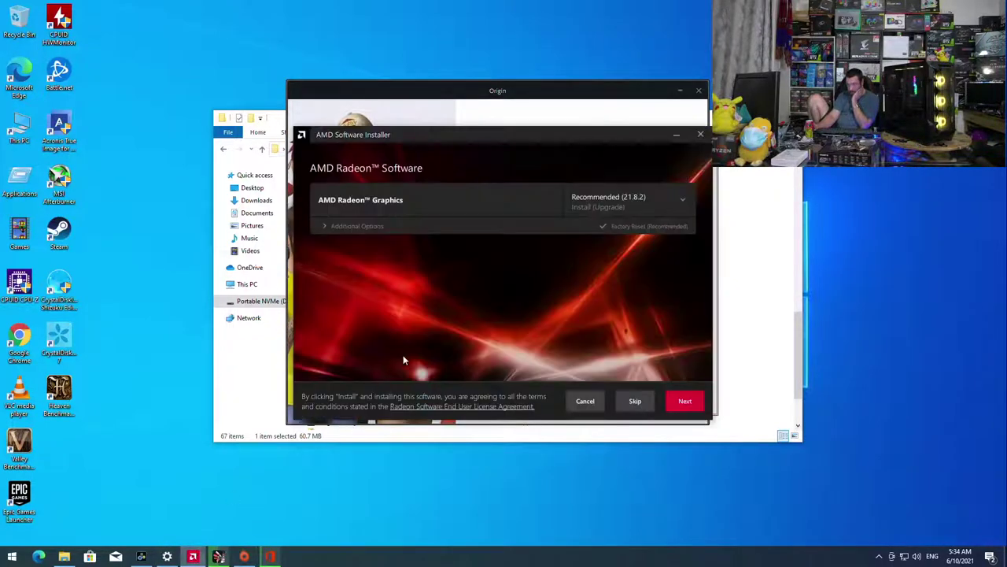
pyautogui.click(684, 401)
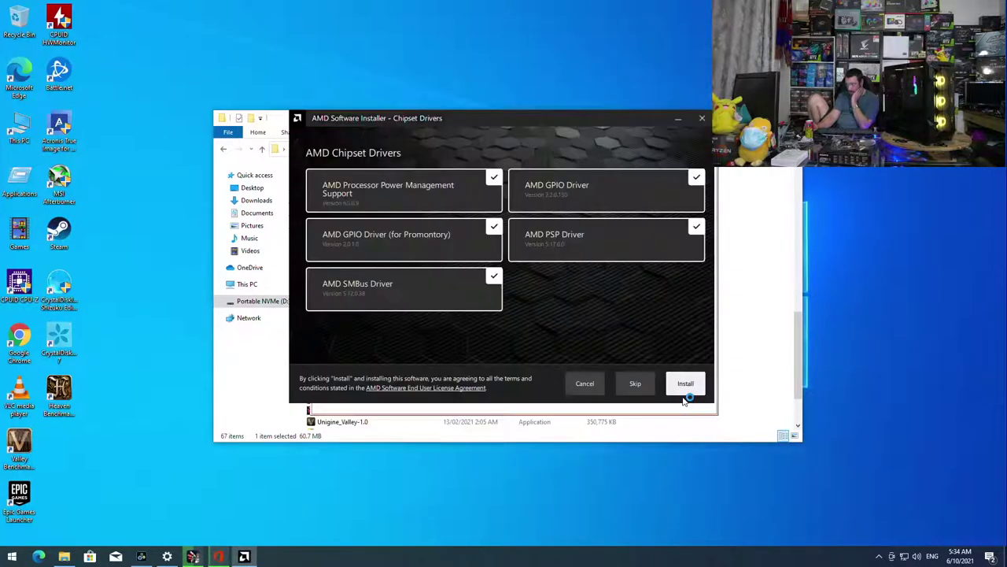
pyautogui.click(687, 384)
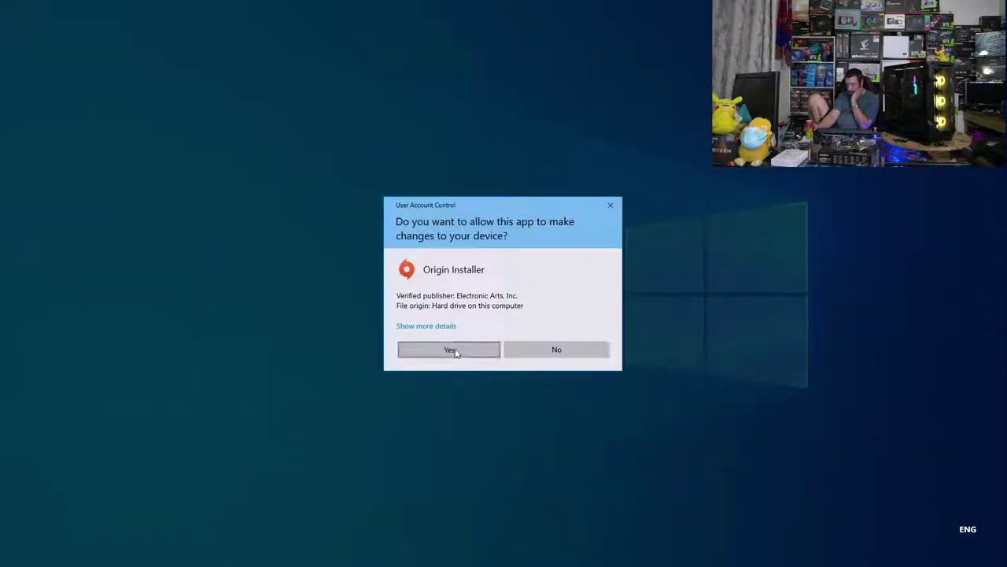
# - Allow the Origin installer to make changes to the device, and check the progress of the AMD chipset driver and Origin installations
pyautogui.click(451, 351)
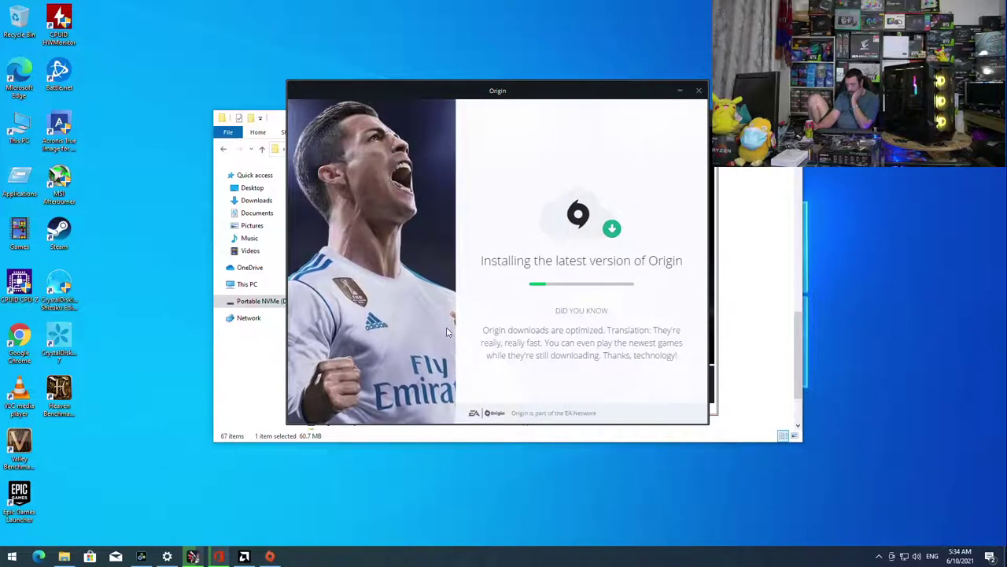
pyautogui.click(248, 558)
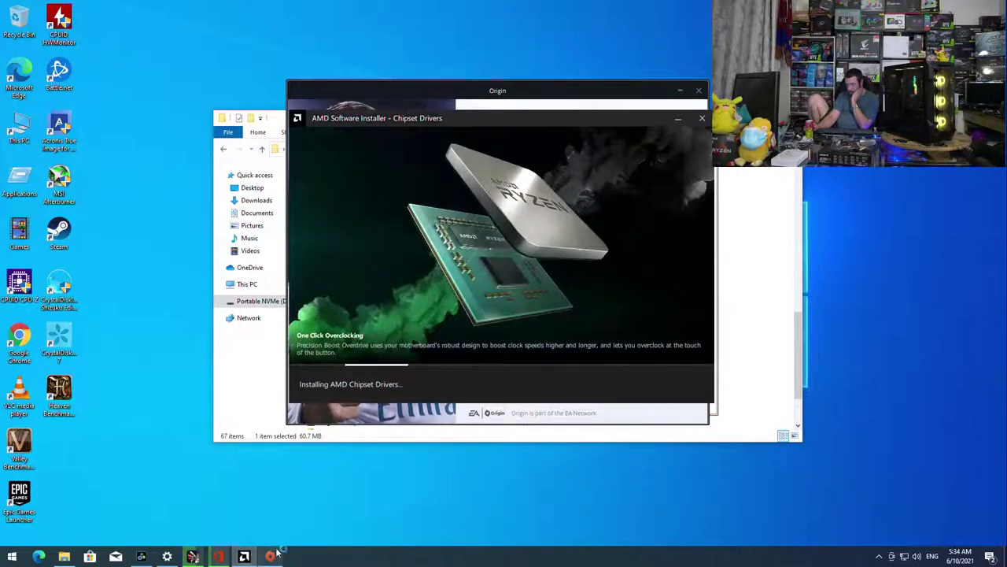
pyautogui.click(270, 558)
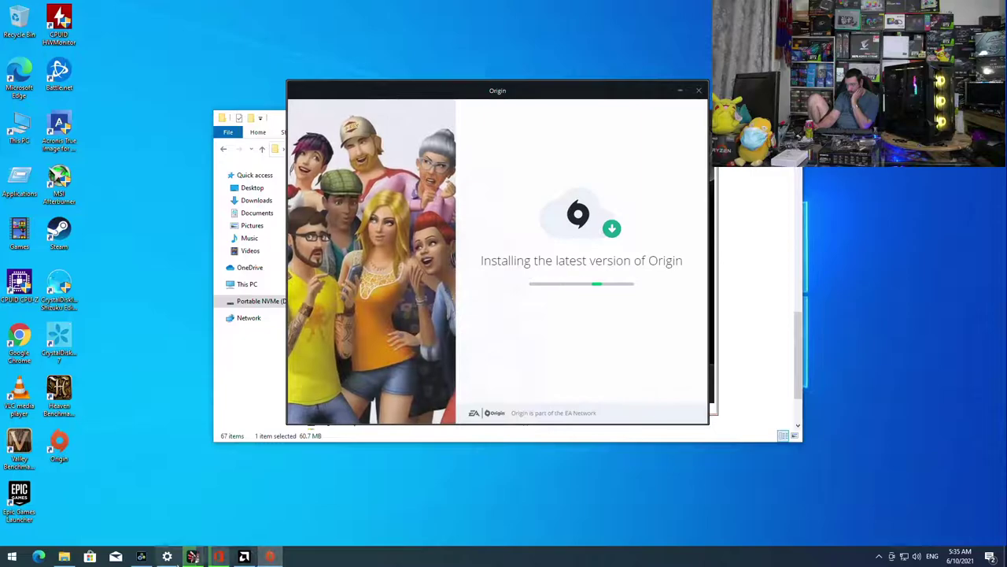
# - Start the MSIAfterburnerSetup464Beta3 installer from the Setup folder, allow it to make changes to the device, and accept the default installer language
pyautogui.click(65, 558)
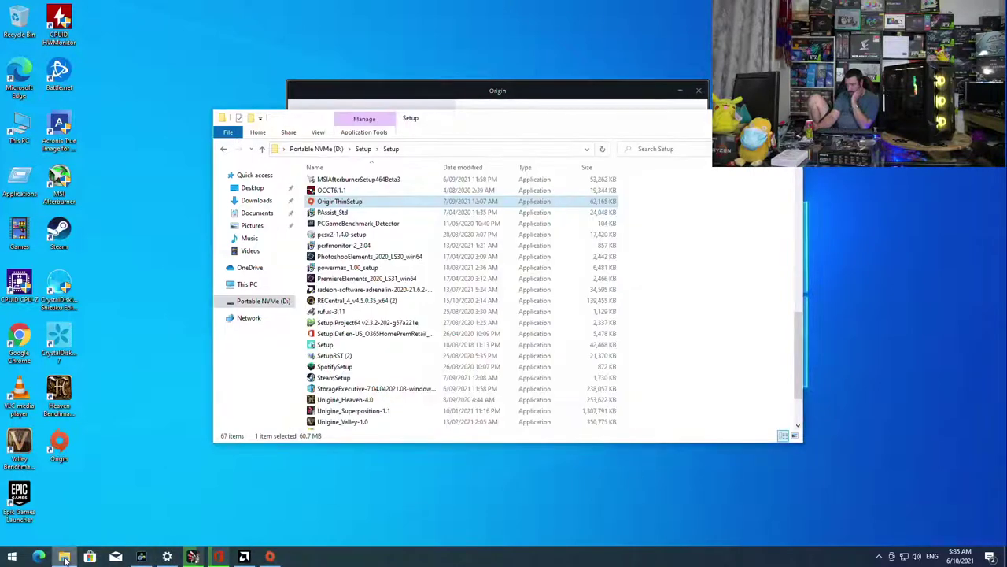
pyautogui.scroll(2, 402, 355)
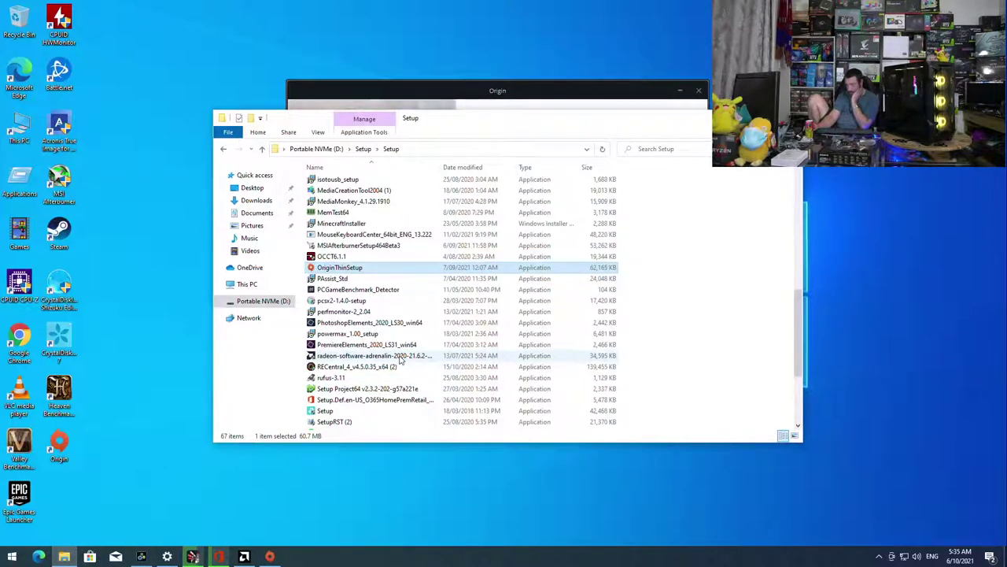
pyautogui.scroll(2, 400, 358)
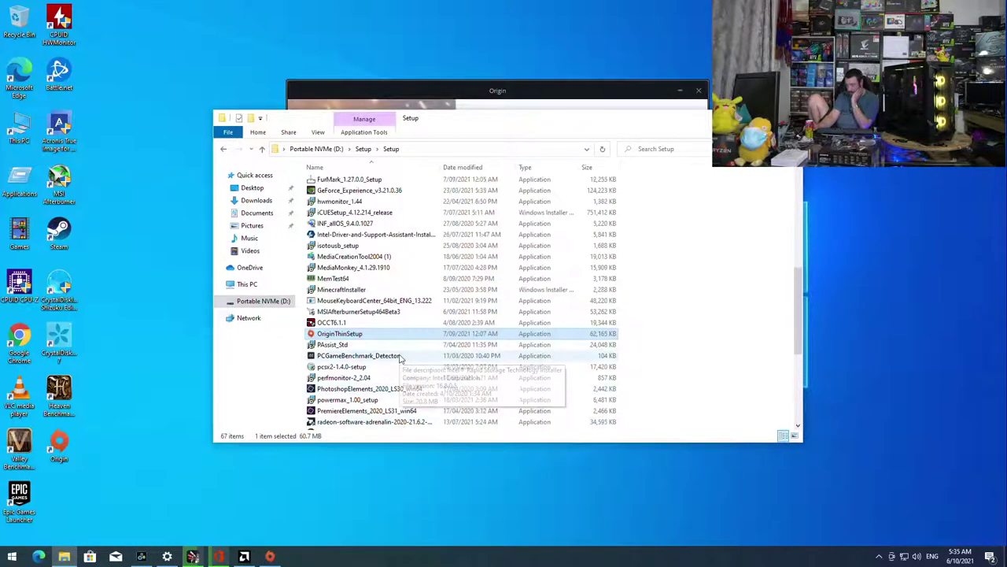
pyautogui.click(345, 314)
pyautogui.doubleClick(344, 312)
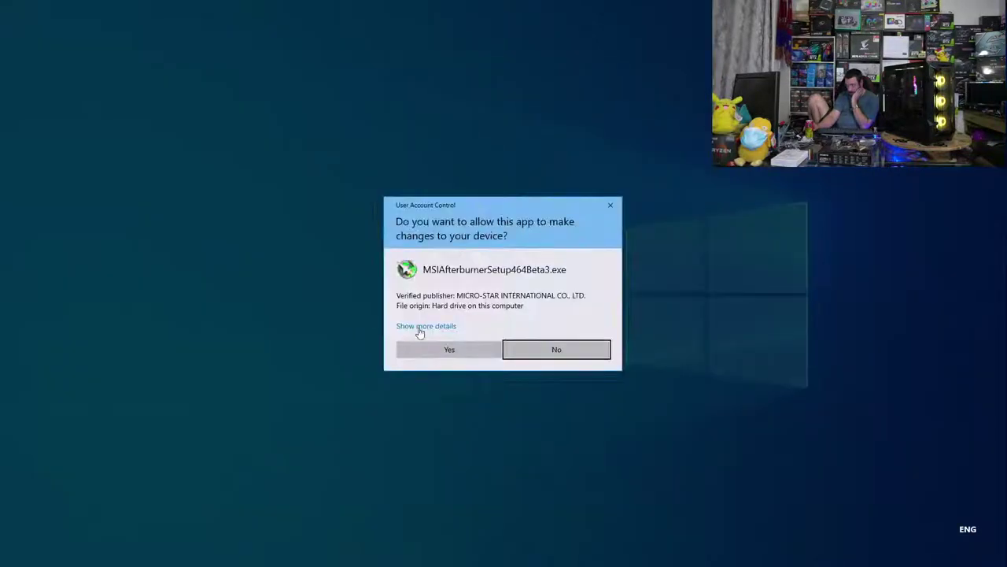
pyautogui.click(418, 348)
pyautogui.press('Return')
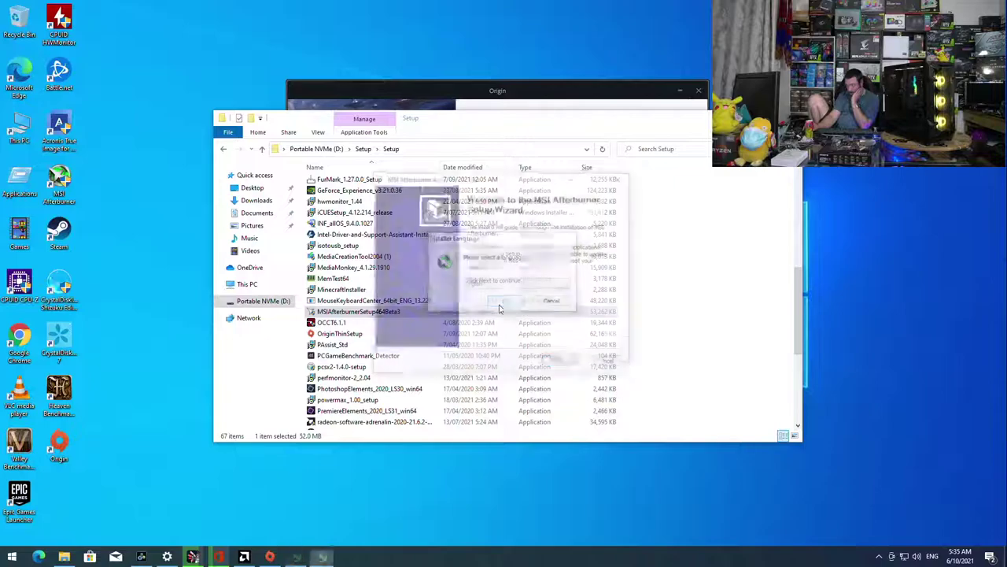
# - Accept the MSI Afterburner 4.6.4 Beta 3 license agreement and begin the installation with the default options
pyautogui.click(556, 362)
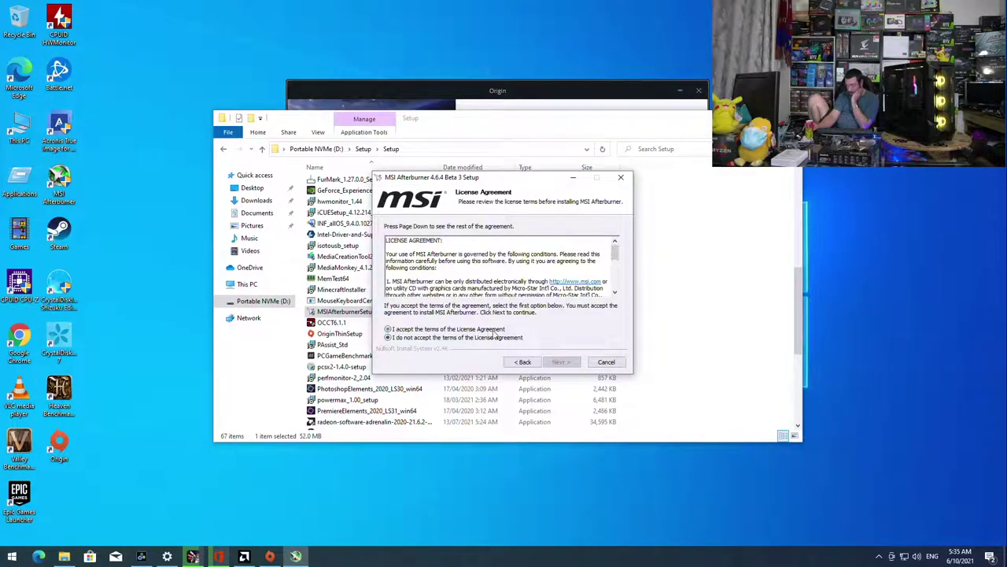
pyautogui.click(490, 330)
pyautogui.click(558, 362)
pyautogui.click(557, 362)
pyautogui.click(556, 362)
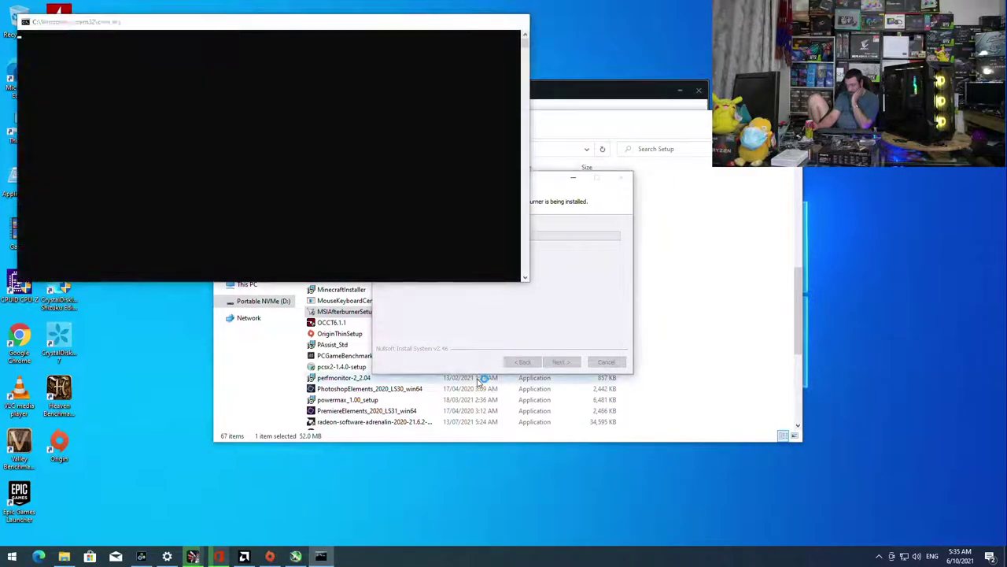
# - Check the progress of the AMD chipset drivers, GIGABYTE APP Center updates, Origin, MSI Afterburner and Windows Update
pyautogui.click(249, 557)
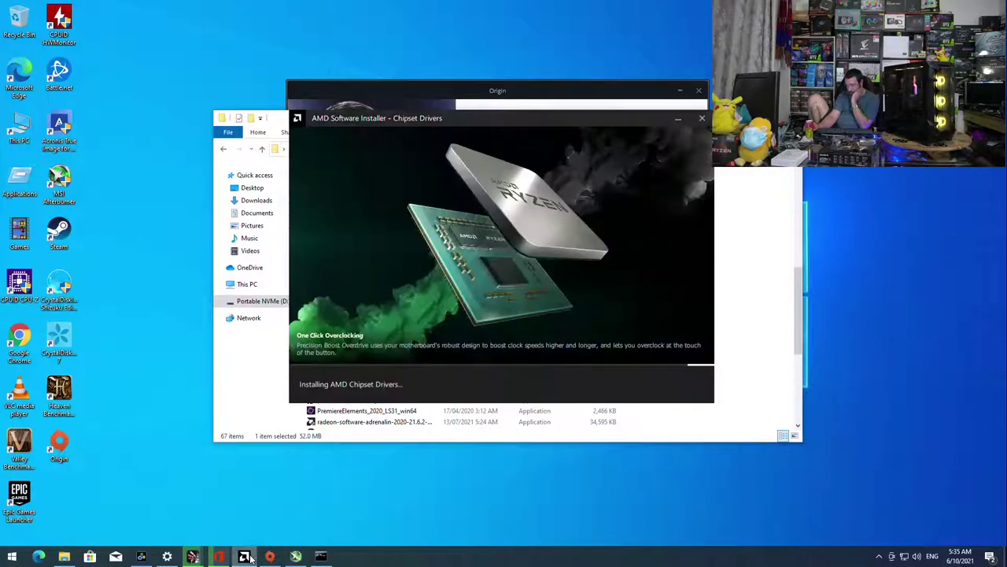
pyautogui.click(142, 556)
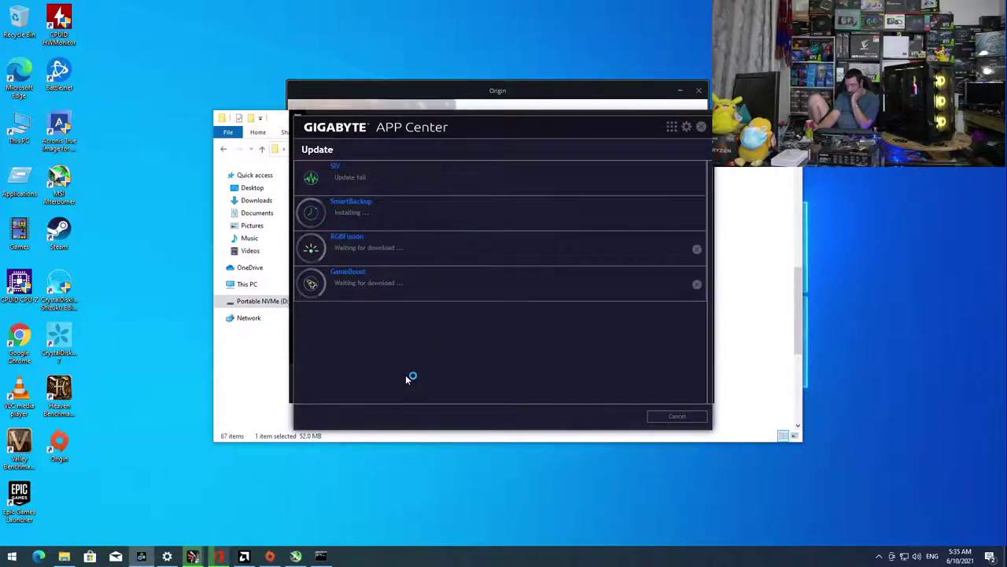
pyautogui.click(244, 555)
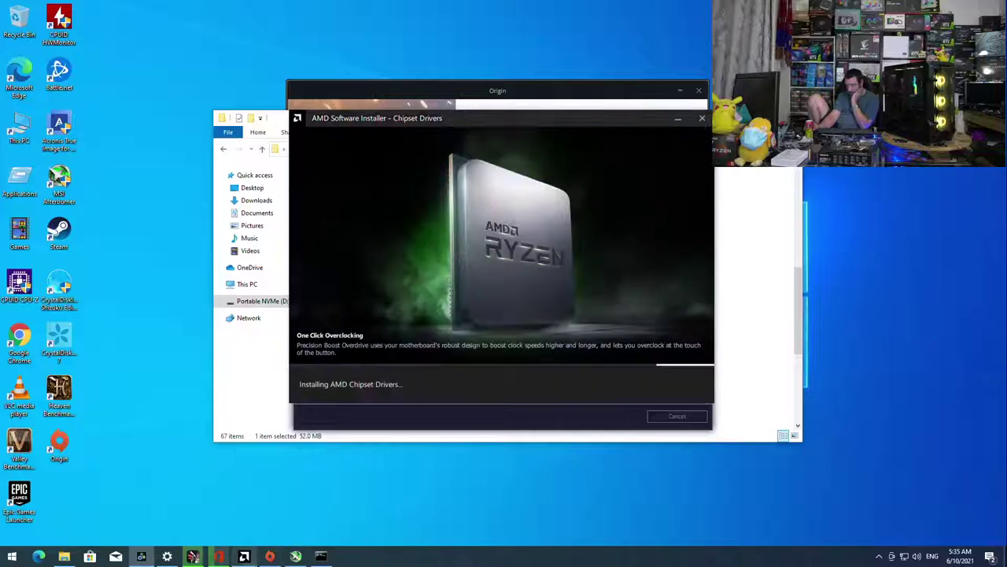
pyautogui.click(270, 556)
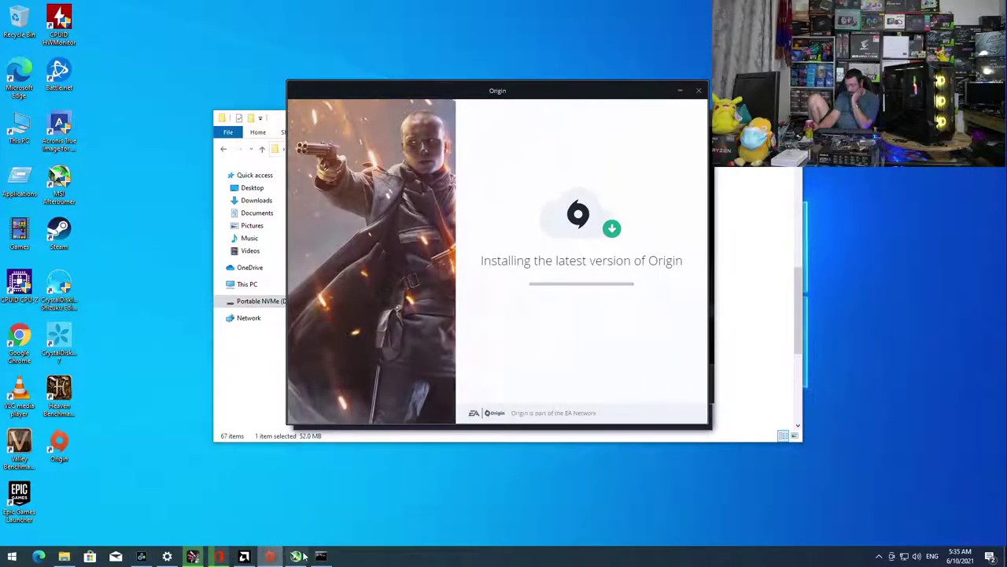
pyautogui.click(296, 556)
pyautogui.click(168, 556)
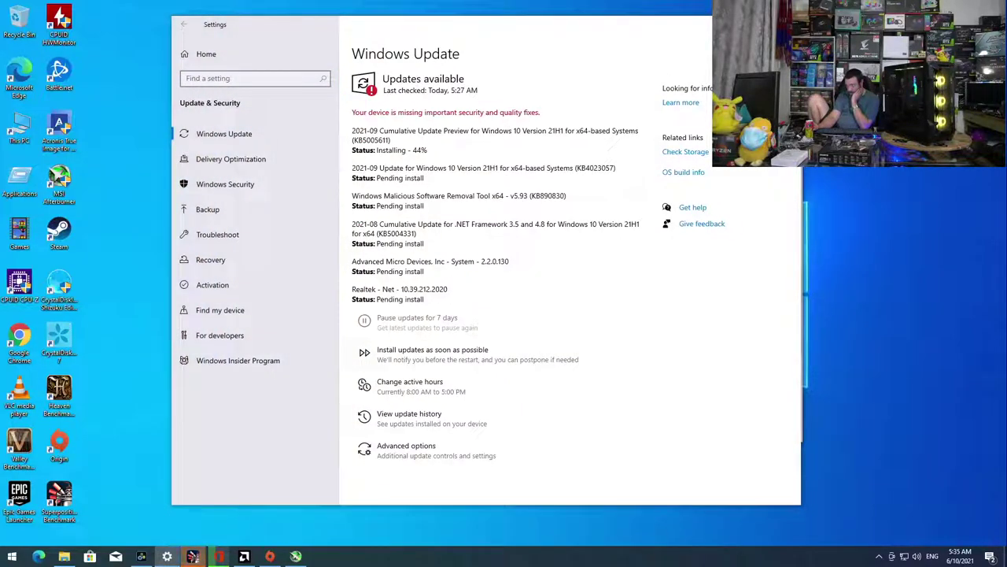
pyautogui.click(784, 24)
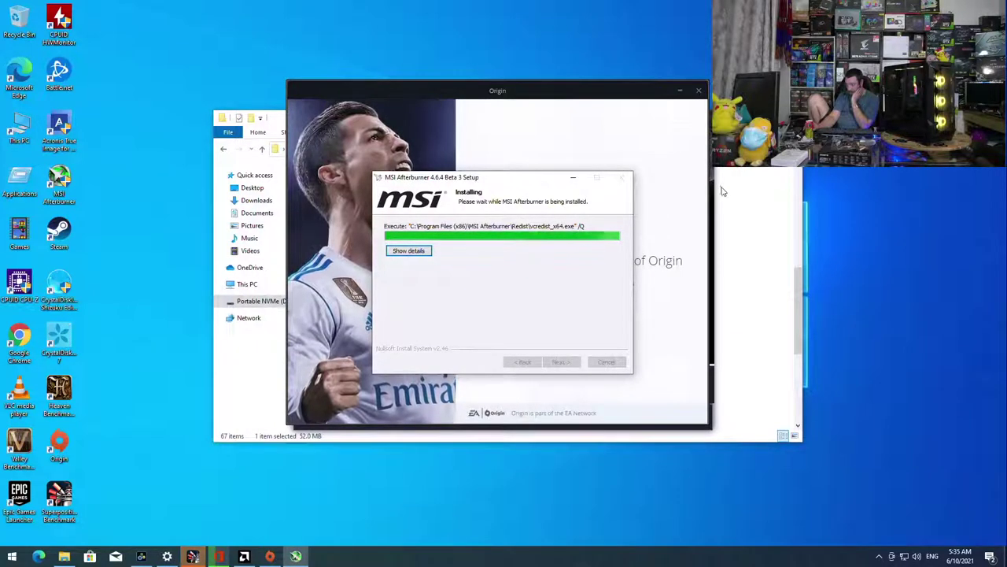
# - Finish and close the UNIGINE Superposition Benchmark 1.1 setup wizard
pyautogui.click(750, 226)
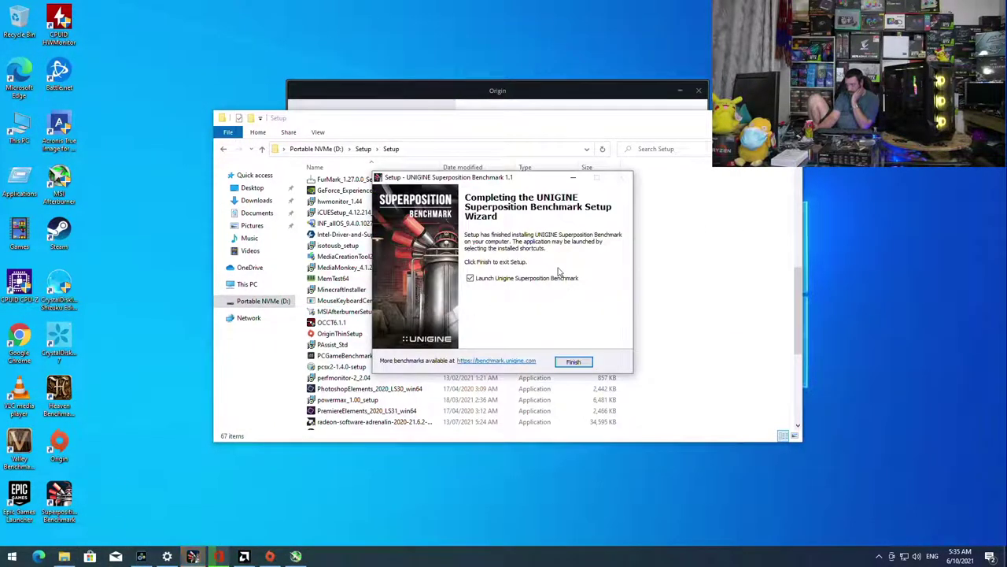
pyautogui.click(573, 361)
pyautogui.doubleClick(461, 312)
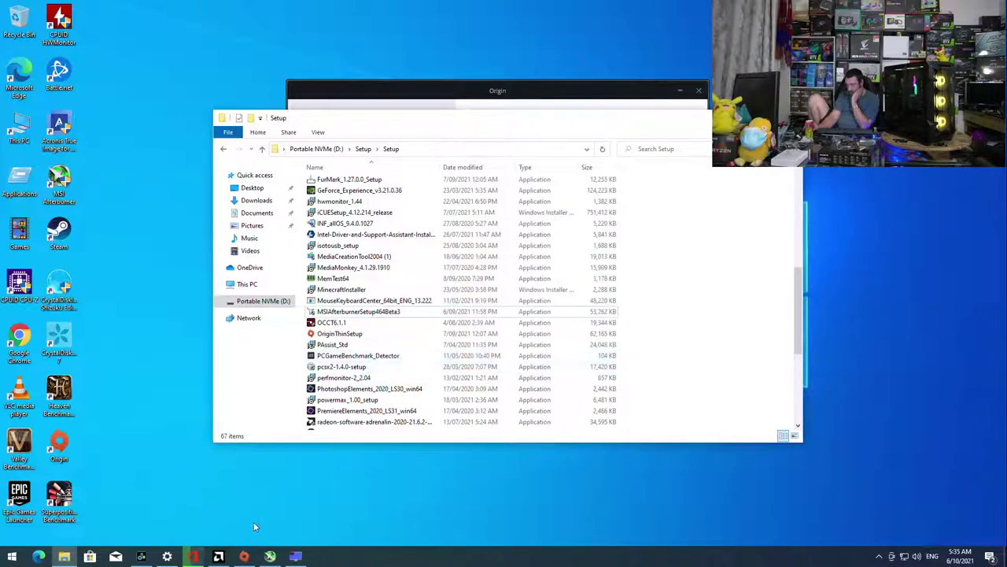
# - Install RivaTuner Statistics Server 7.3.2 Beta 2 over the existing version, accepting its license agreement and default options
pyautogui.click(509, 303)
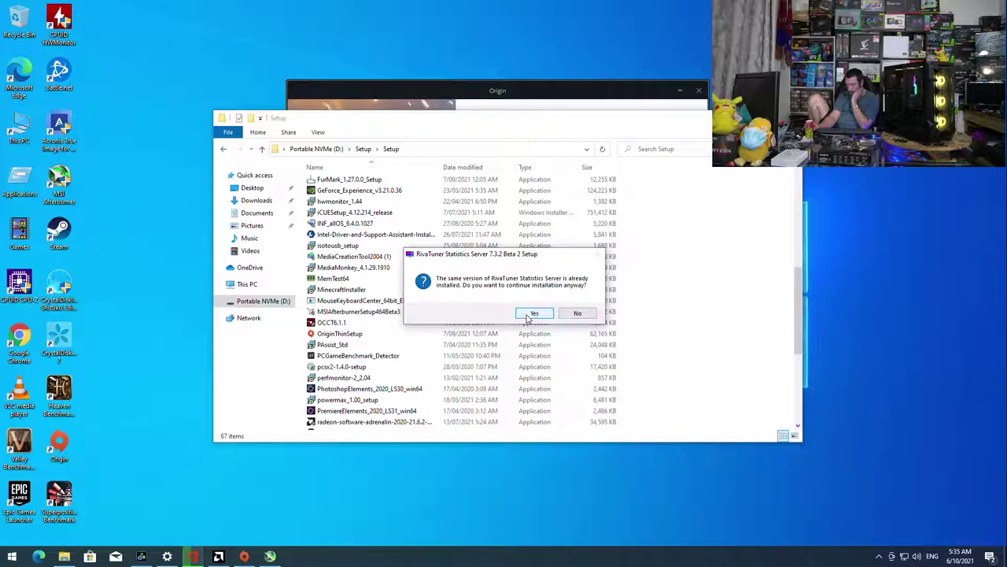
pyautogui.click(528, 317)
pyautogui.click(561, 362)
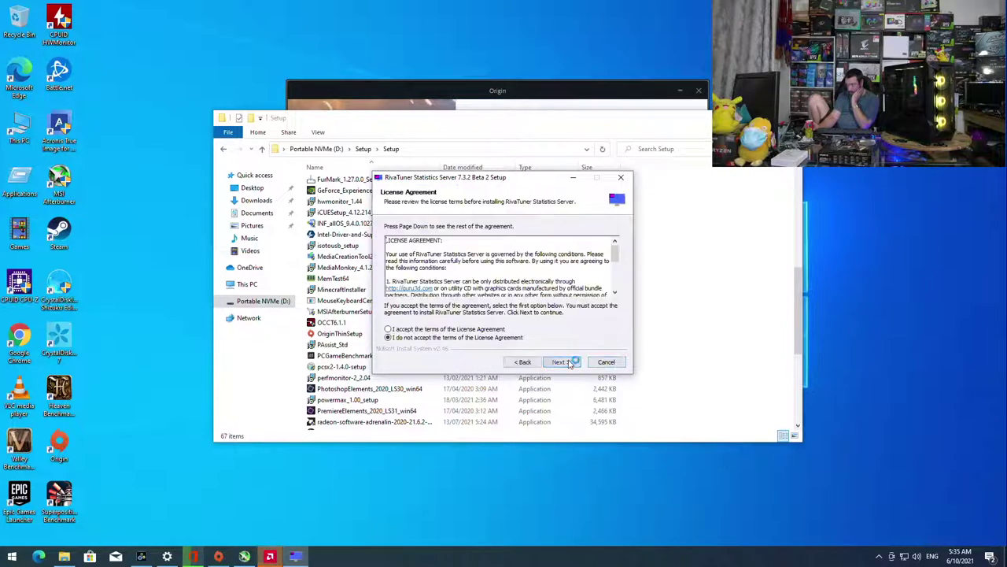
pyautogui.click(488, 328)
pyautogui.click(560, 362)
pyautogui.click(560, 362)
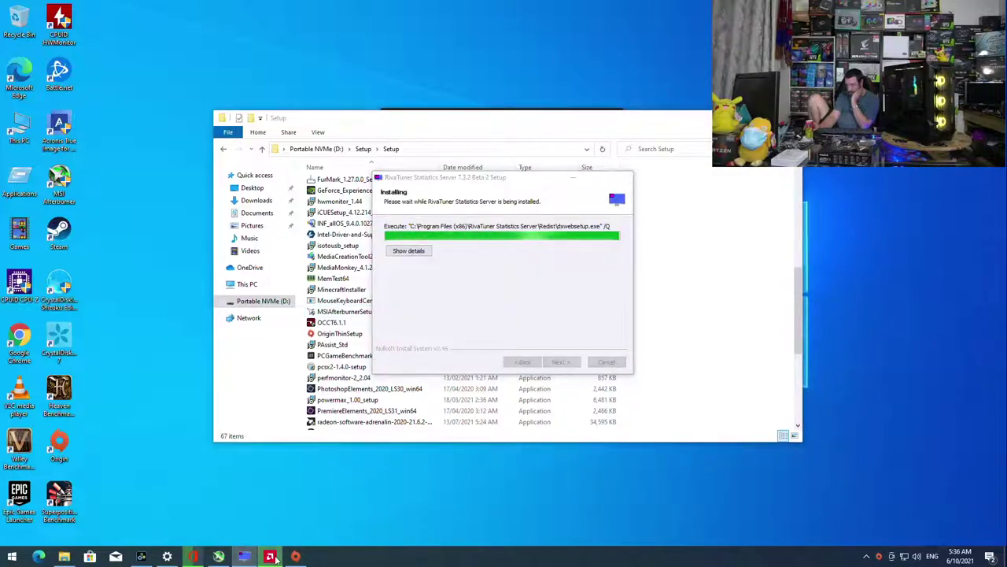
# - Close the Origin sign-in window and move the Battle.net, Steam, Origin and Epic Games Launcher desktop shortcuts into the Games folder
pyautogui.click(250, 556)
pyautogui.click(478, 470)
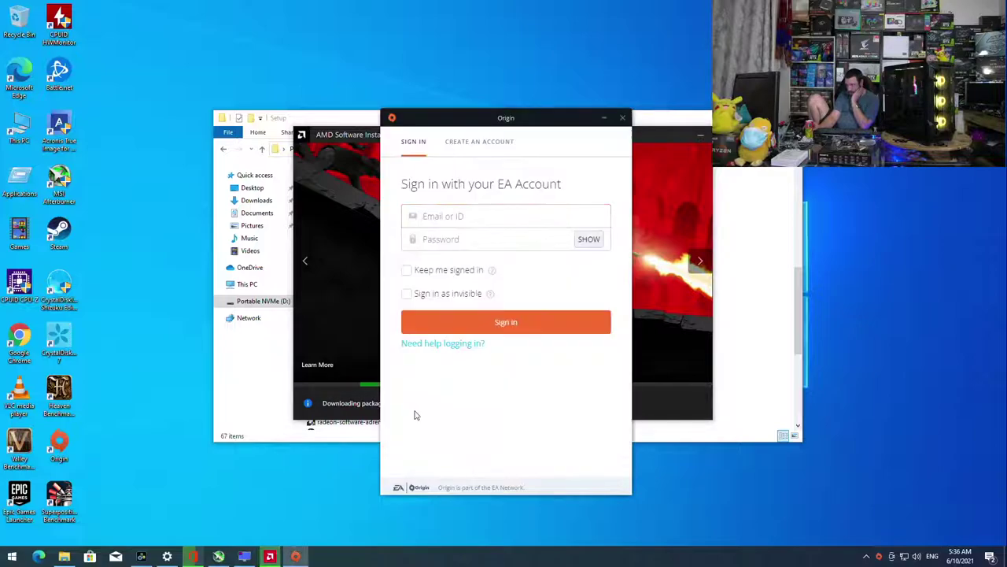
pyautogui.click(624, 119)
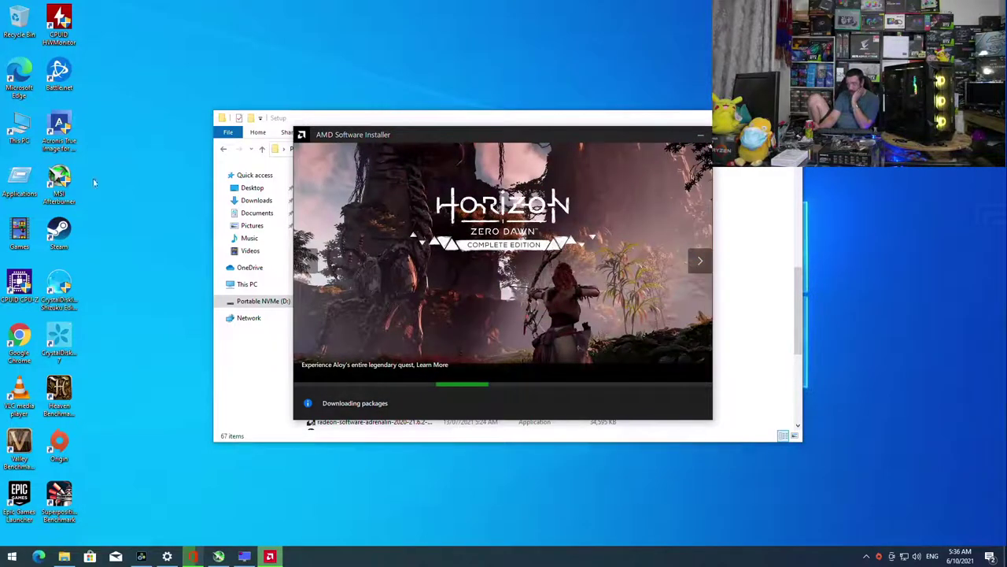
pyautogui.moveTo(69, 79); pyautogui.dragTo(20, 234)
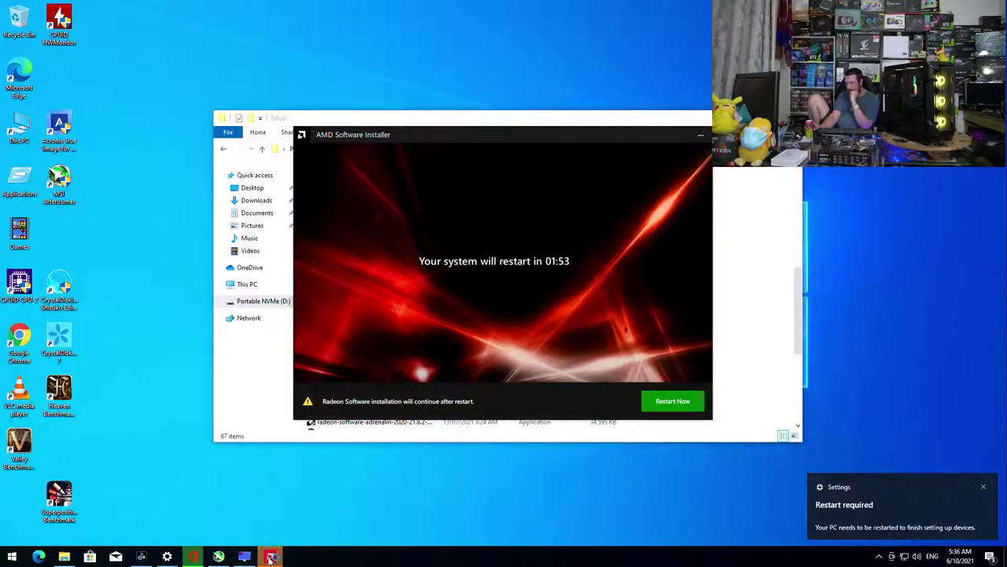
# - Finish the RivaTuner Statistics Server setup without showing its readme, and finish the MSI Afterburner setup
pyautogui.click(244, 556)
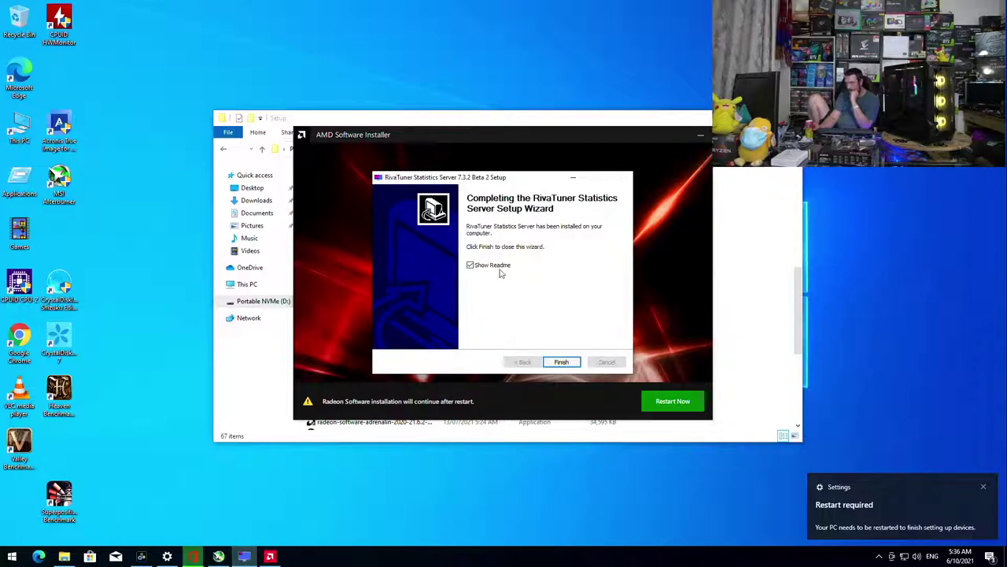
pyautogui.click(476, 266)
pyautogui.click(561, 361)
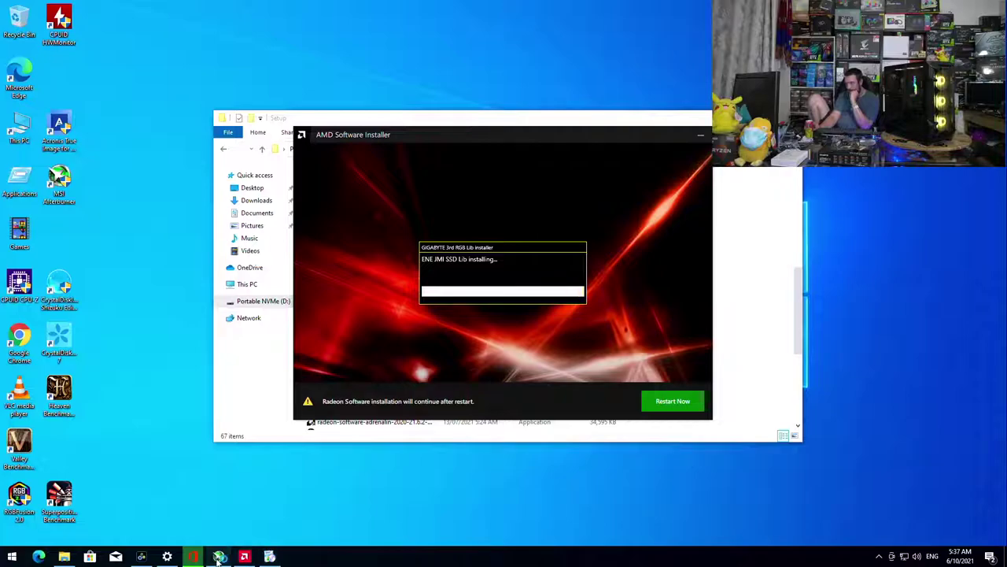
pyautogui.click(499, 266)
pyautogui.click(485, 283)
pyautogui.click(559, 362)
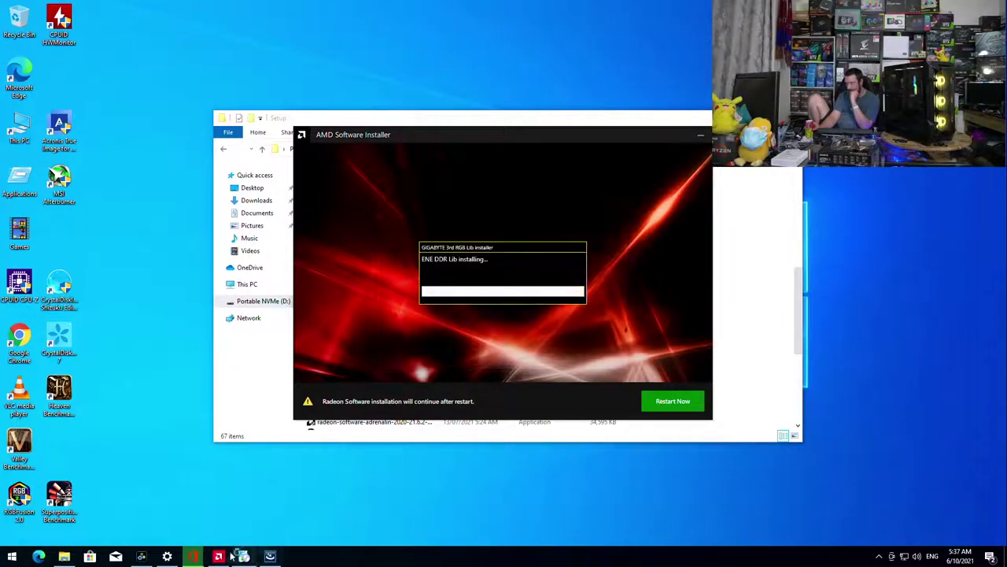
# - Check the Office download, and finish the GIGABYTE APP Center update session and close APP Center
pyautogui.click(197, 557)
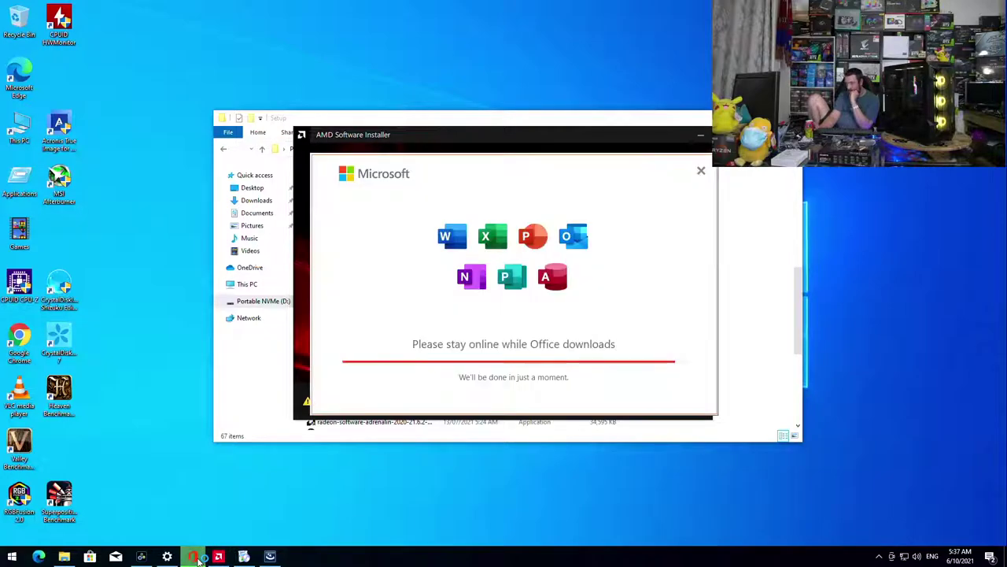
pyautogui.click(142, 557)
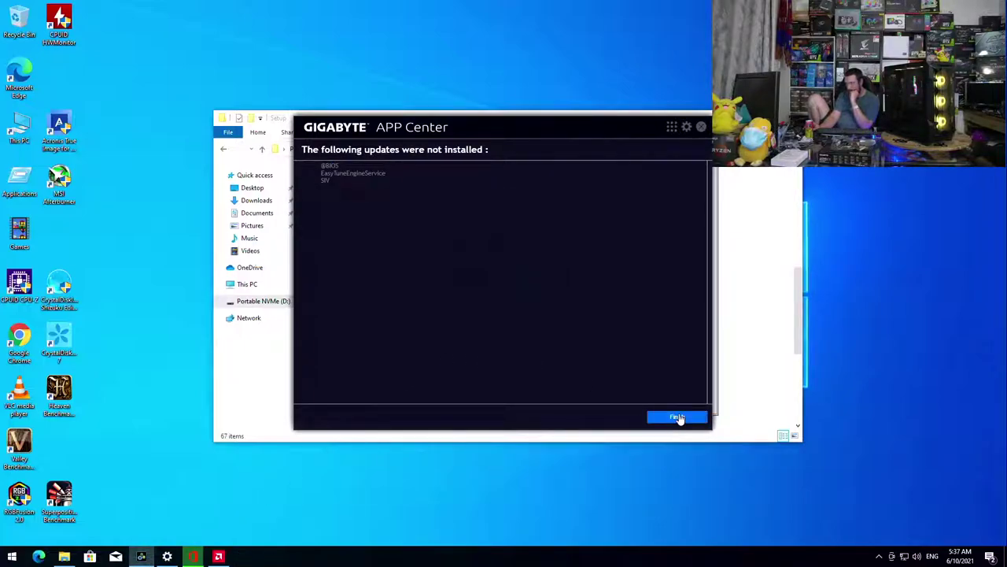
pyautogui.click(678, 419)
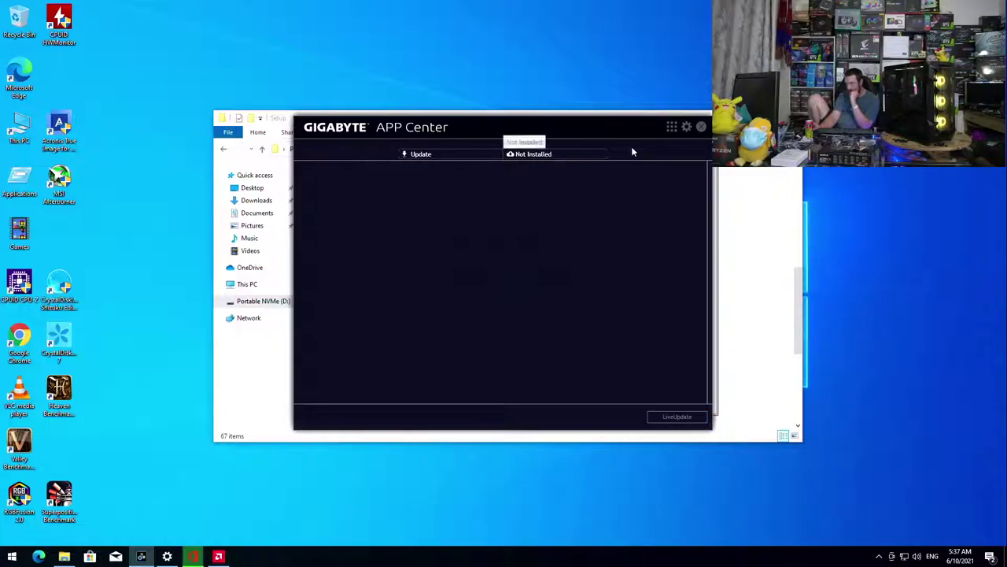
pyautogui.click(701, 126)
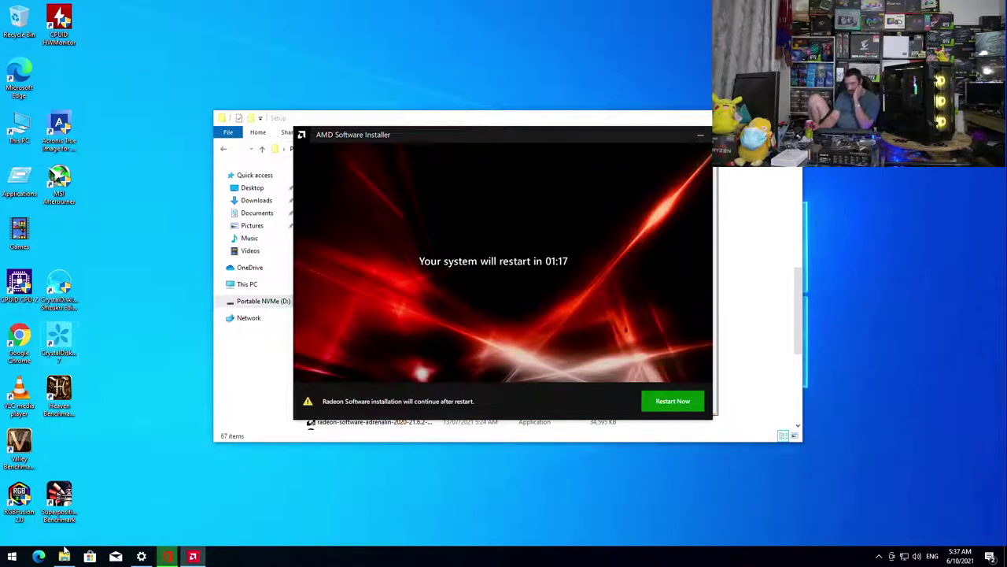
# - Reopen Settings to check the Windows Update installation progress, and check the Office download progress
pyautogui.click(142, 557)
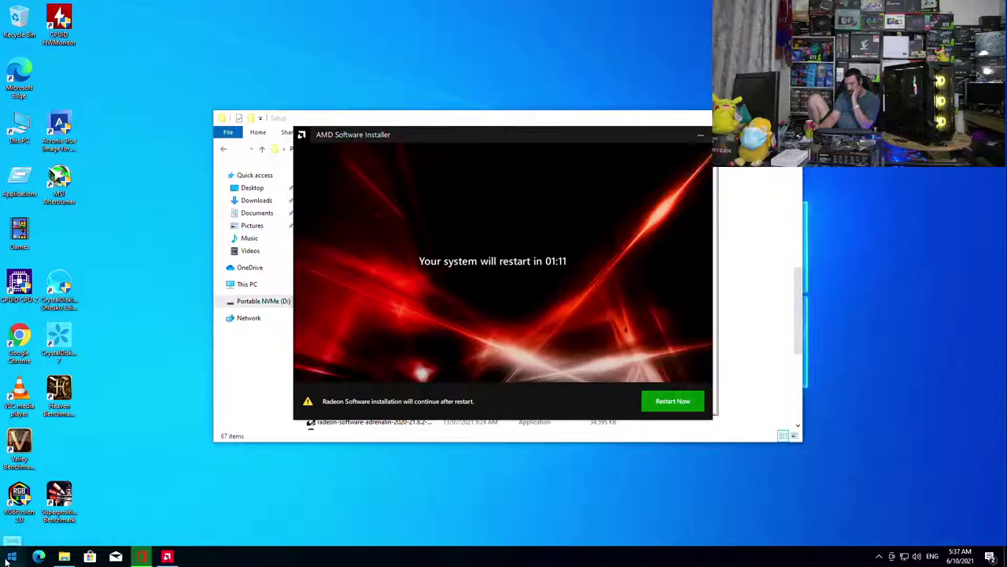
pyautogui.rightClick(12, 557)
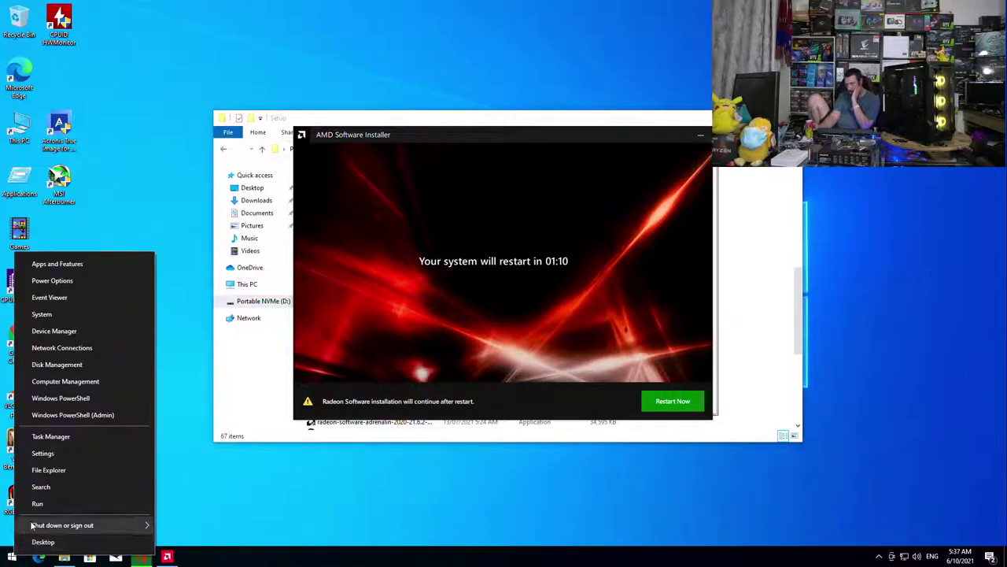
pyautogui.click(69, 453)
pyautogui.click(297, 360)
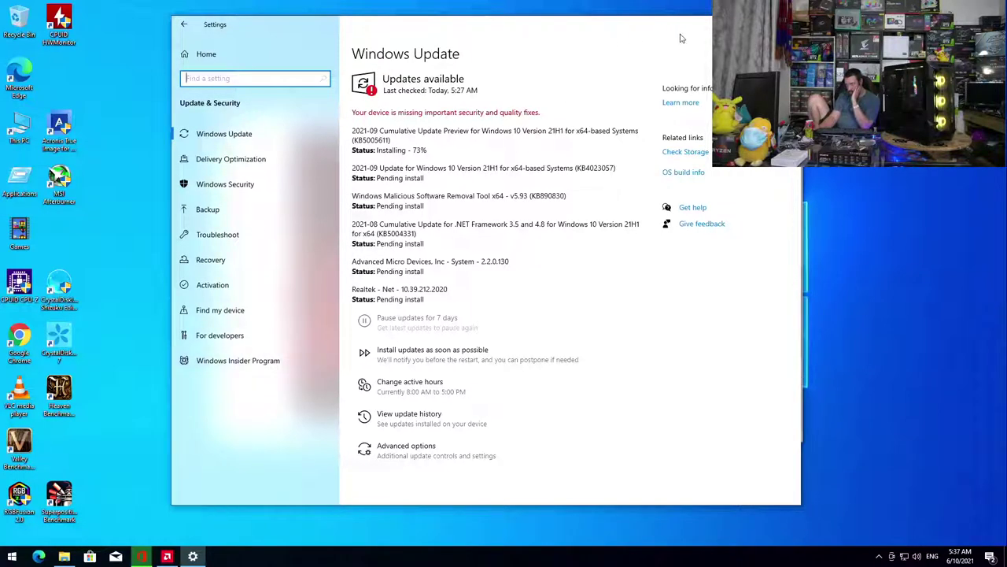
pyautogui.click(783, 24)
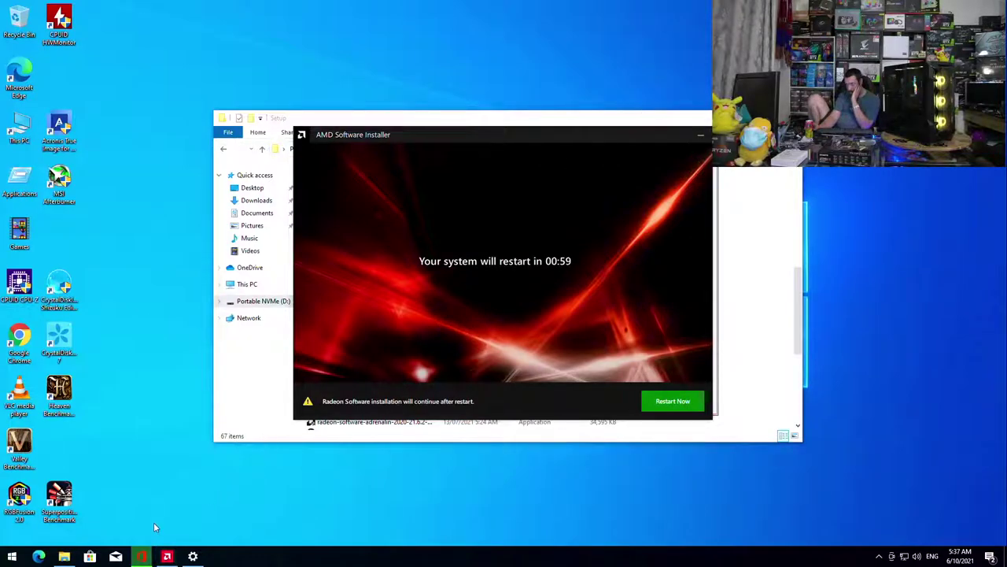
pyautogui.click(142, 558)
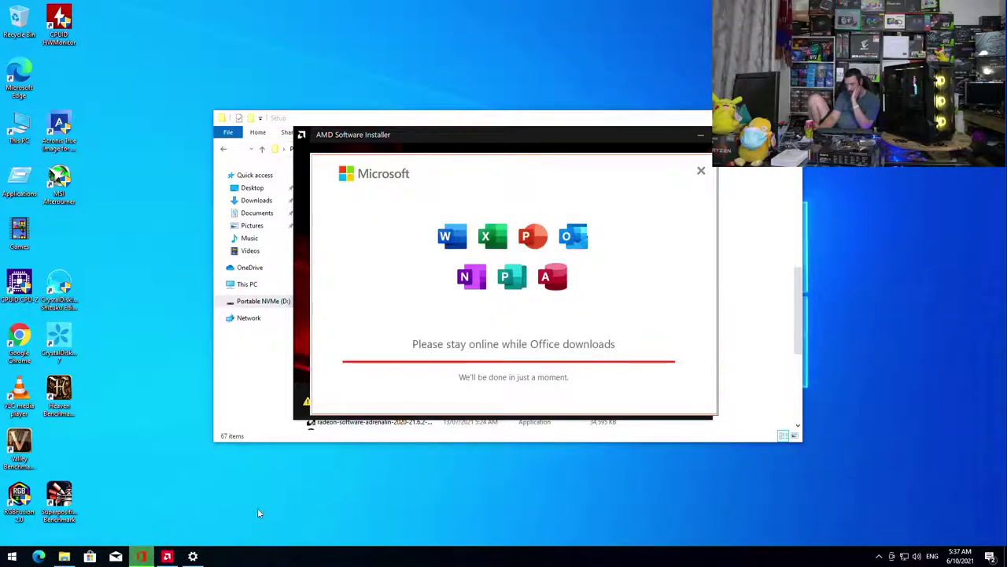
# - Move the remaining program and benchmark shortcuts into the desktop's Applications folder, leaving only Recycle Bin, This PC, Applications and Games
pyautogui.moveTo(127, 5); pyautogui.dragTo(19, 188)
pyautogui.moveTo(19, 89); pyautogui.dragTo(20, 178)
pyautogui.moveTo(44, 263); pyautogui.dragTo(3, 510)
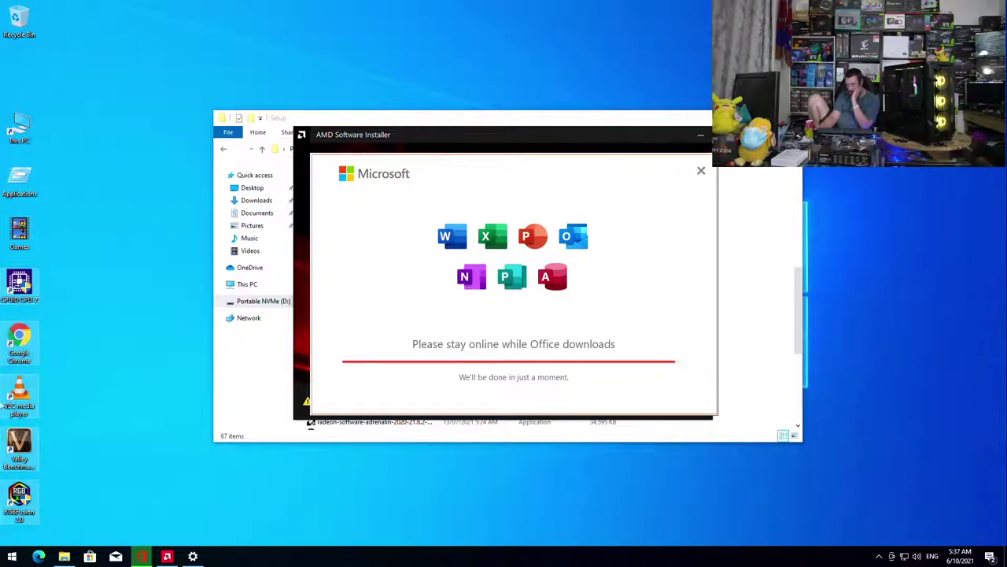
pyautogui.moveTo(17, 280); pyautogui.dragTo(26, 185)
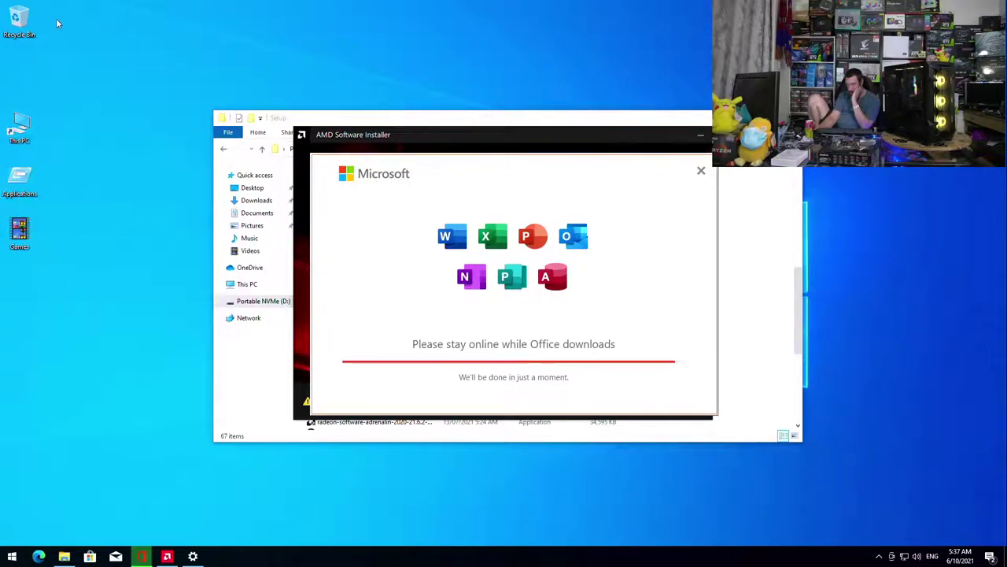
# - Rearrange the desktop icons into one evenly spaced column ordered This PC, Recycle Bin, Applications and Games
pyautogui.moveTo(20, 22); pyautogui.dragTo(22, 72)
pyautogui.moveTo(22, 122); pyautogui.dragTo(21, 22)
pyautogui.moveTo(21, 185); pyautogui.dragTo(21, 130)
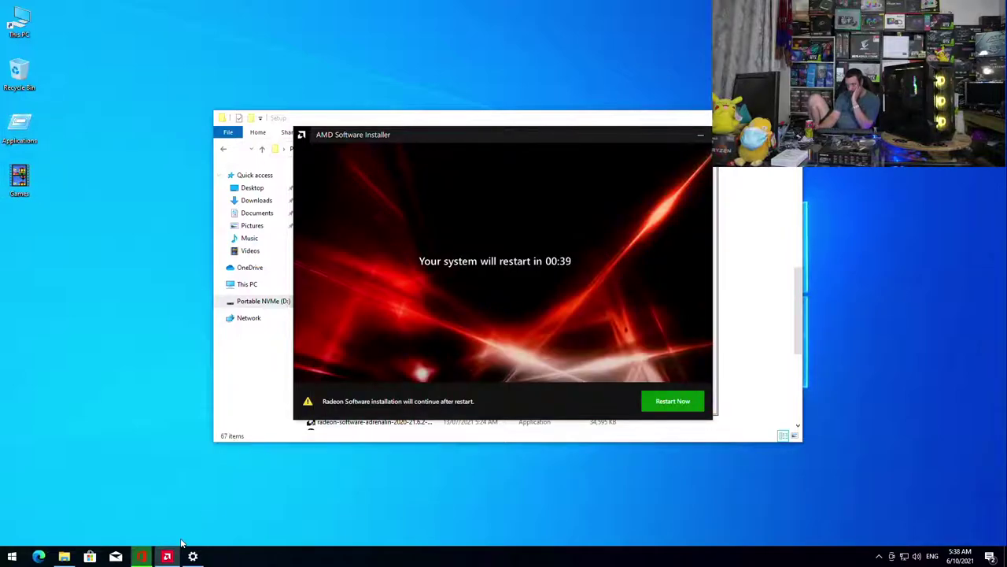
# - Check the Office download, the Windows Update installation progress and the AMD installer's restart countdown, closing Settings
pyautogui.click(142, 557)
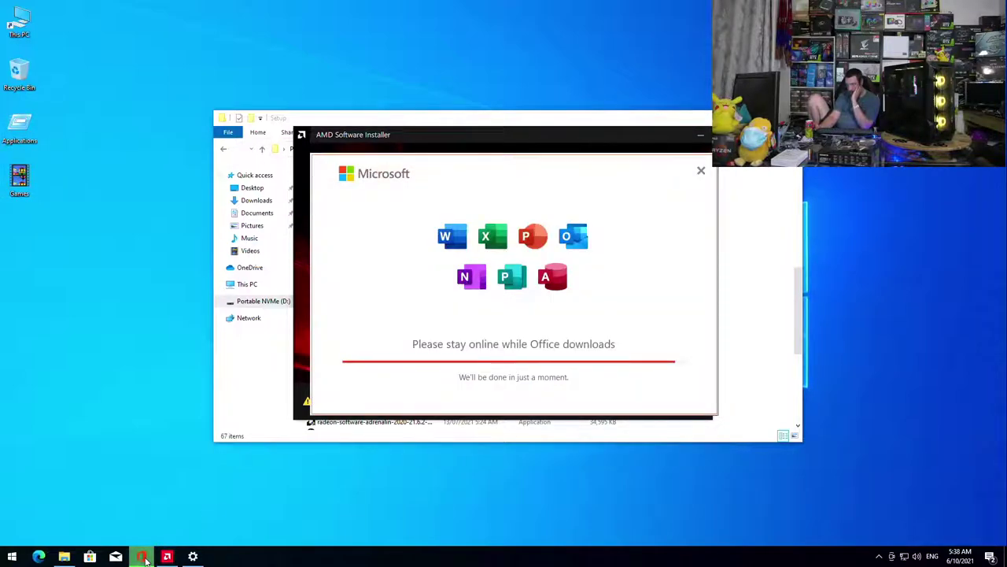
pyautogui.click(192, 556)
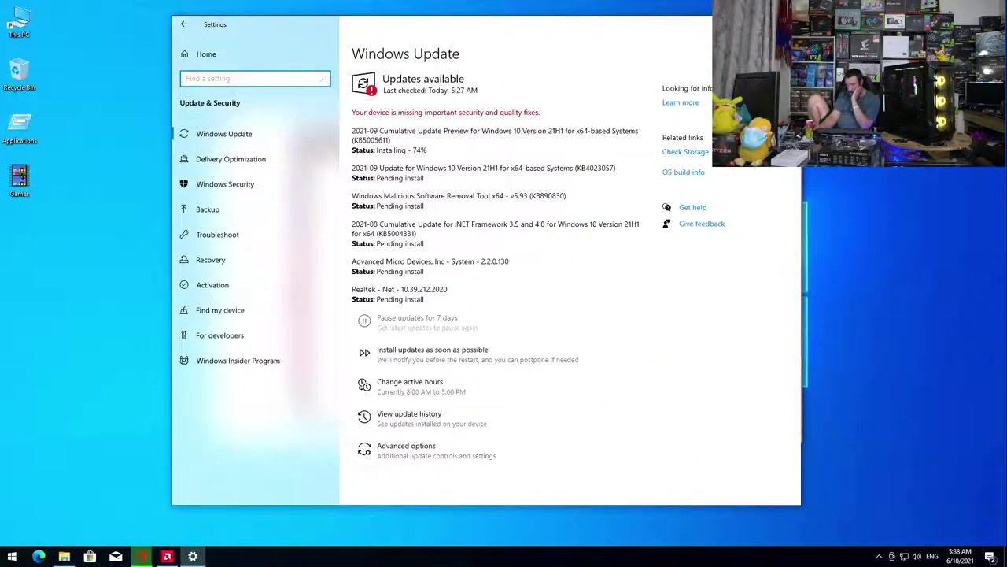
pyautogui.hotkey('alt', 'F4')
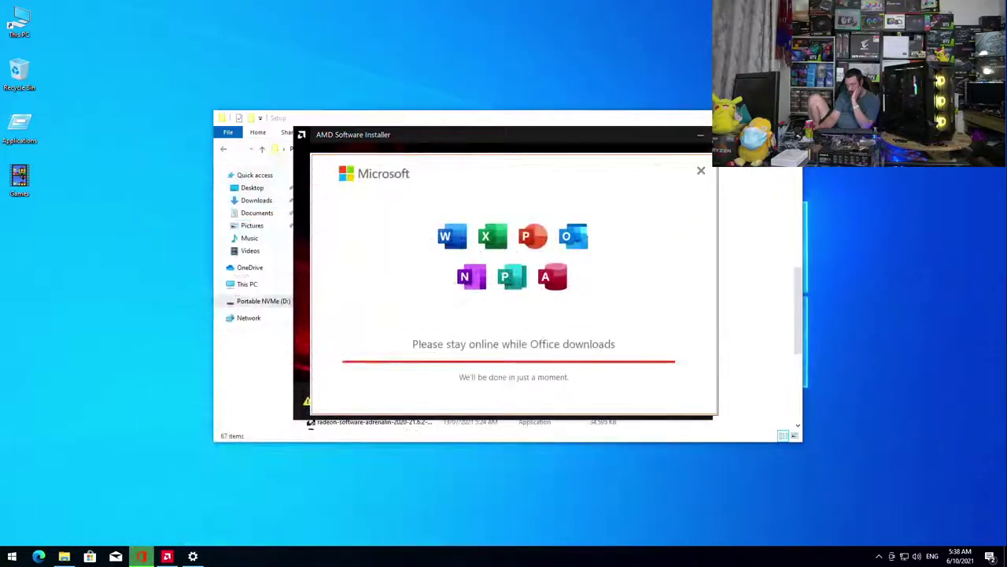
pyautogui.click(557, 139)
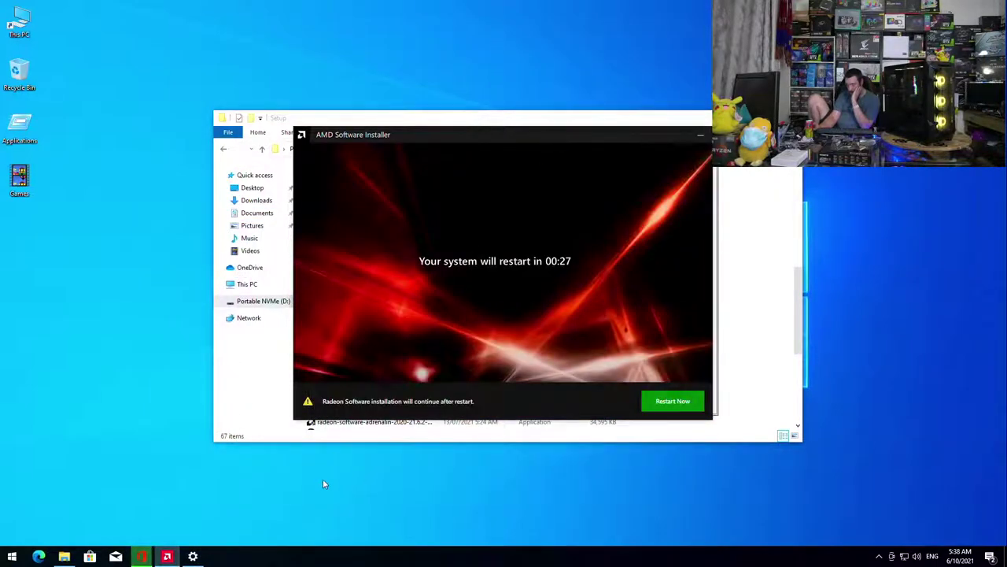
pyautogui.click(141, 557)
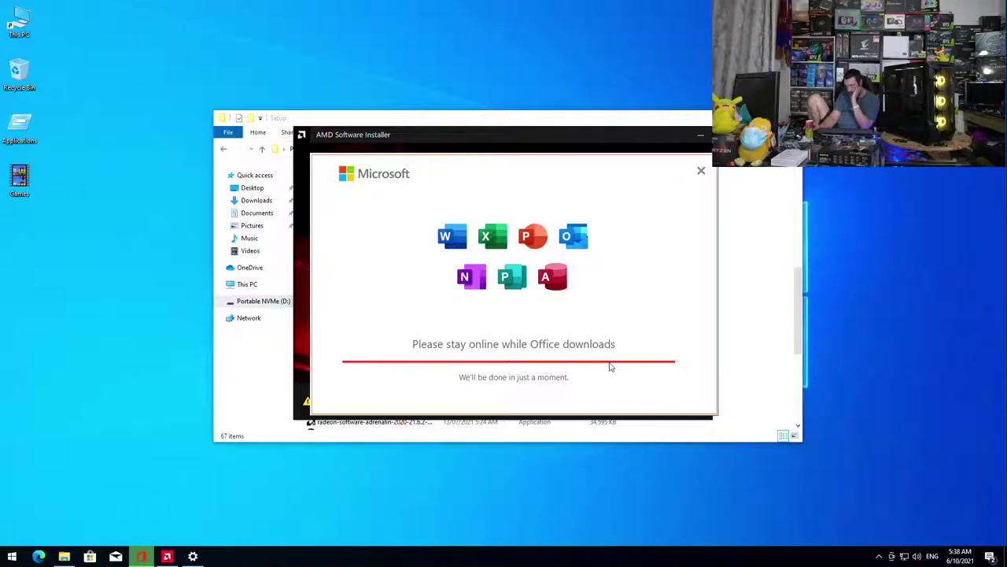
# - Inspect the Microsoft Office Click-to-Run process in Task Manager, and close the finished Office installer
pyautogui.rightClick(217, 559)
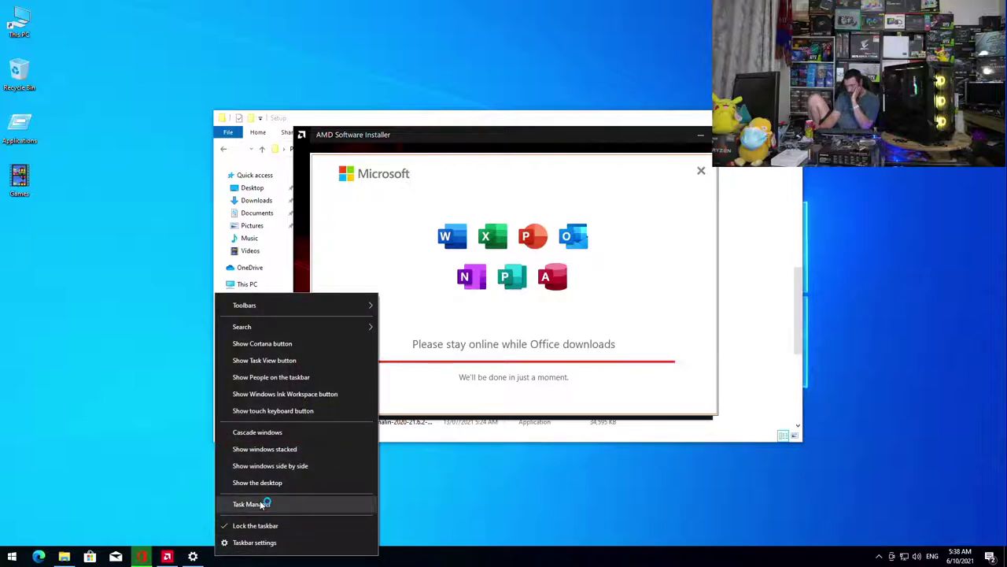
pyautogui.click(254, 504)
pyautogui.click(150, 288)
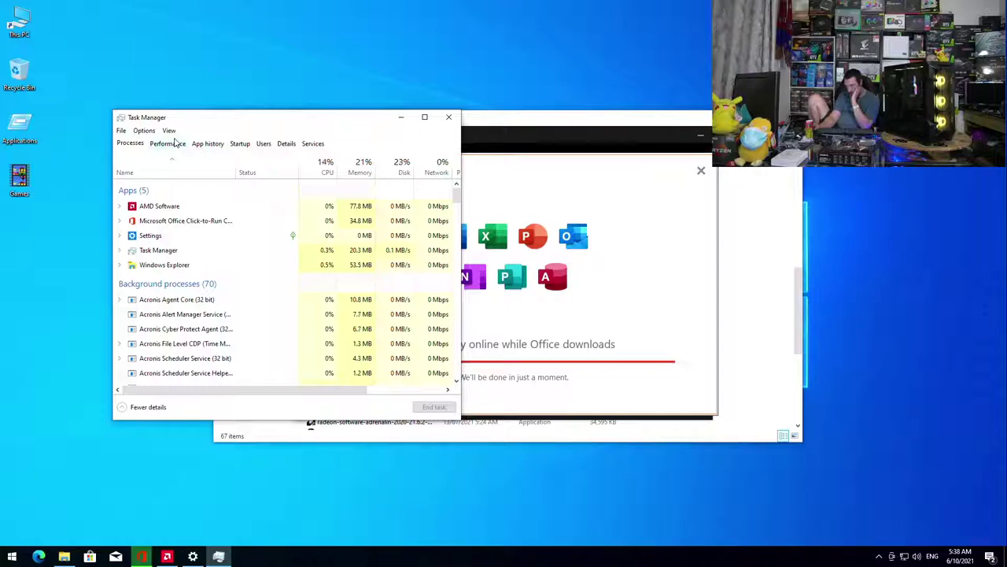
pyautogui.click(232, 223)
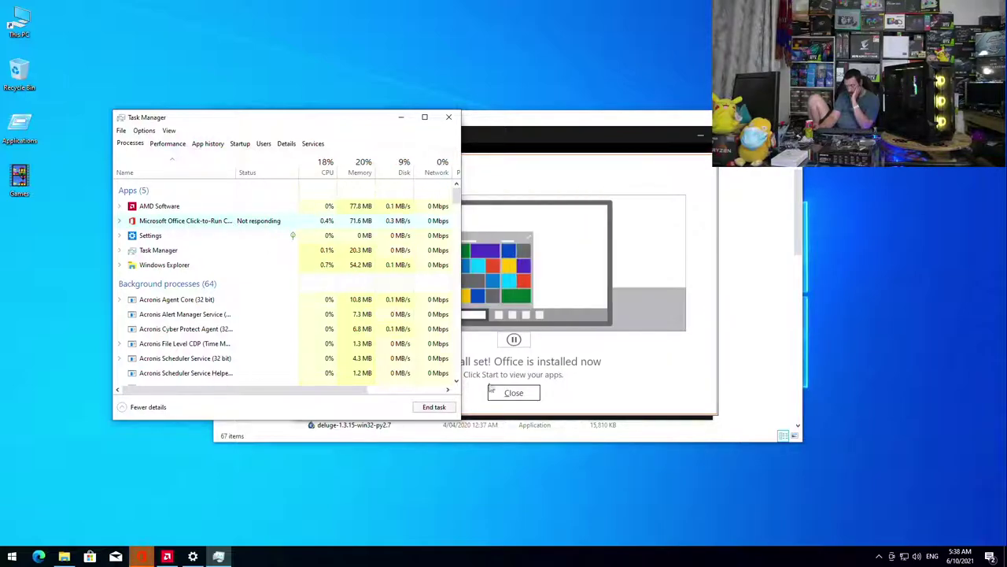
pyautogui.click(512, 394)
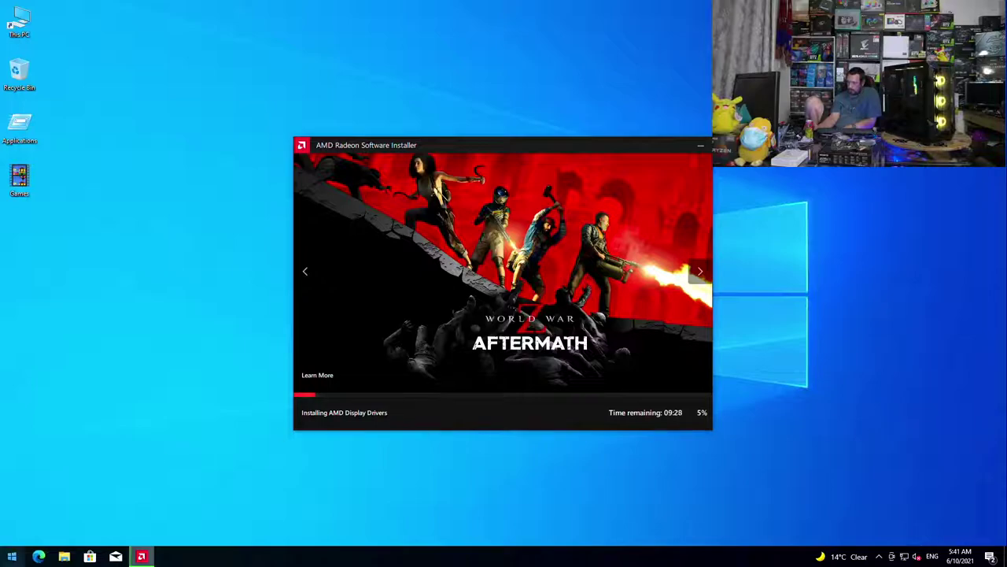
# - Open Windows Update in Settings and check for updates
pyautogui.click(12, 556)
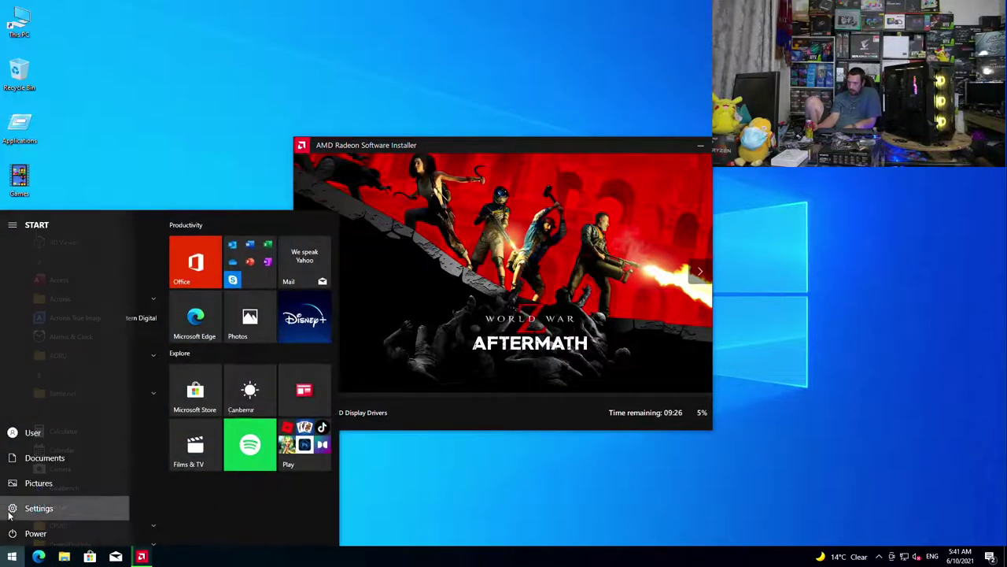
pyautogui.click(10, 512)
pyautogui.click(299, 364)
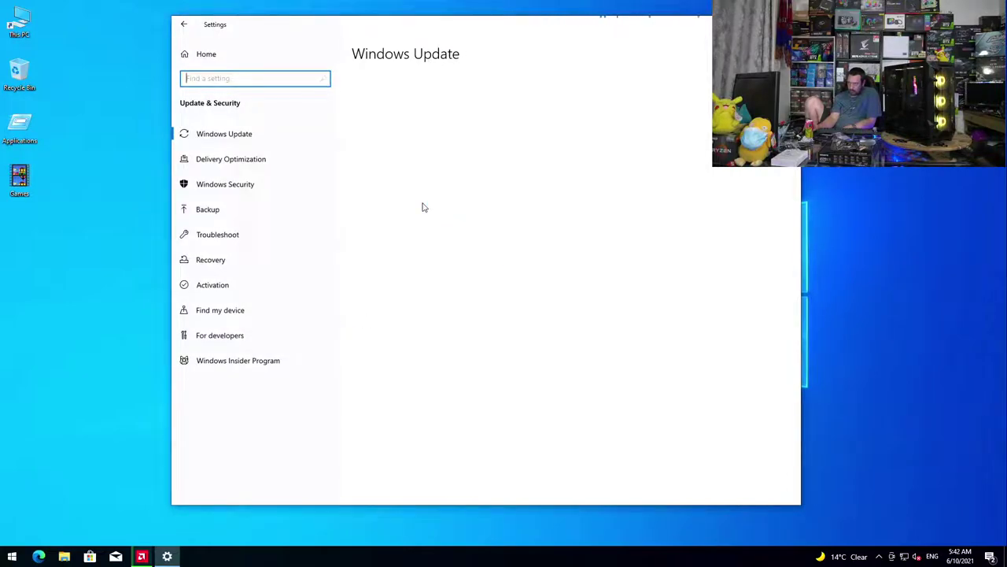
pyautogui.click(390, 116)
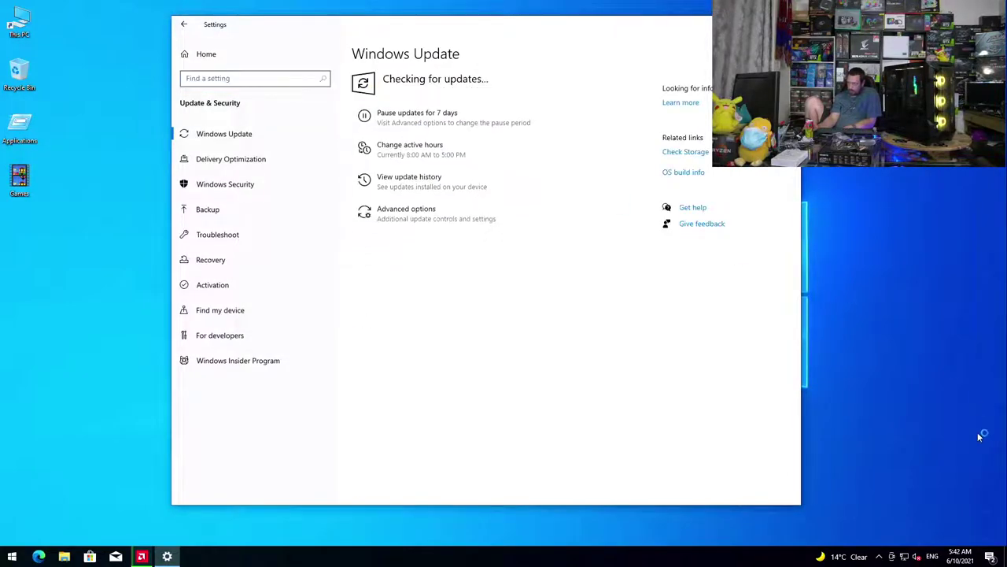
# - Set the time zone to (UTC+10:00) Canberra, Melbourne, Sydney, turn on automatic time zone and sync the clock, closing Settings
pyautogui.rightClick(960, 556)
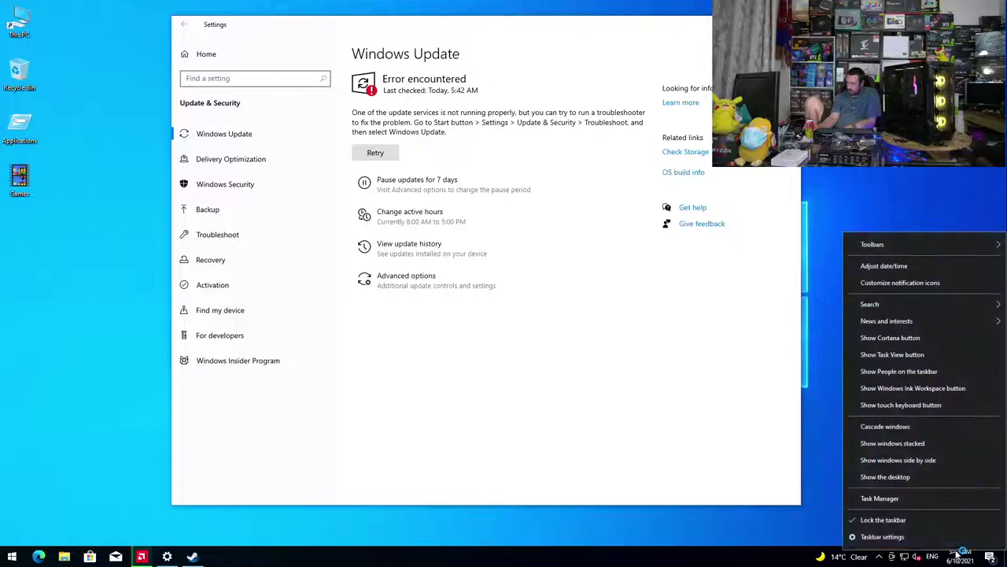
pyautogui.click(890, 266)
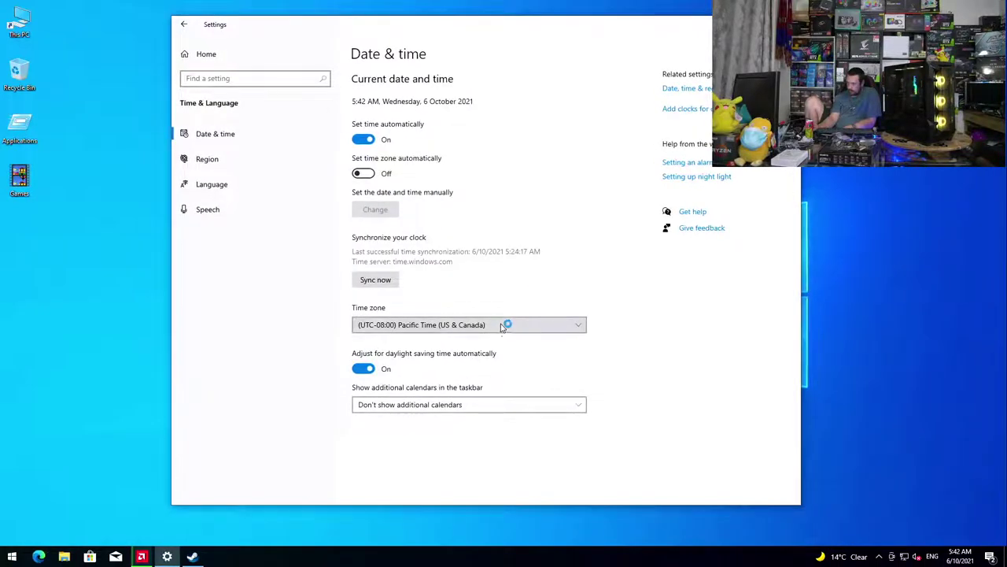
pyautogui.scroll(1, 502, 327)
pyautogui.click(502, 326)
pyautogui.scroll(-10, 502, 326)
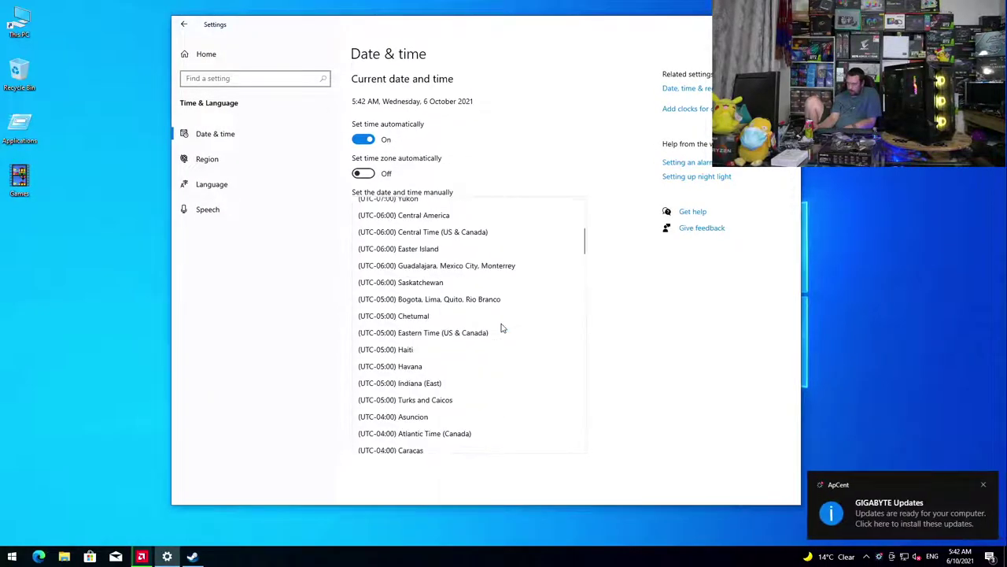
pyautogui.scroll(-20, 502, 327)
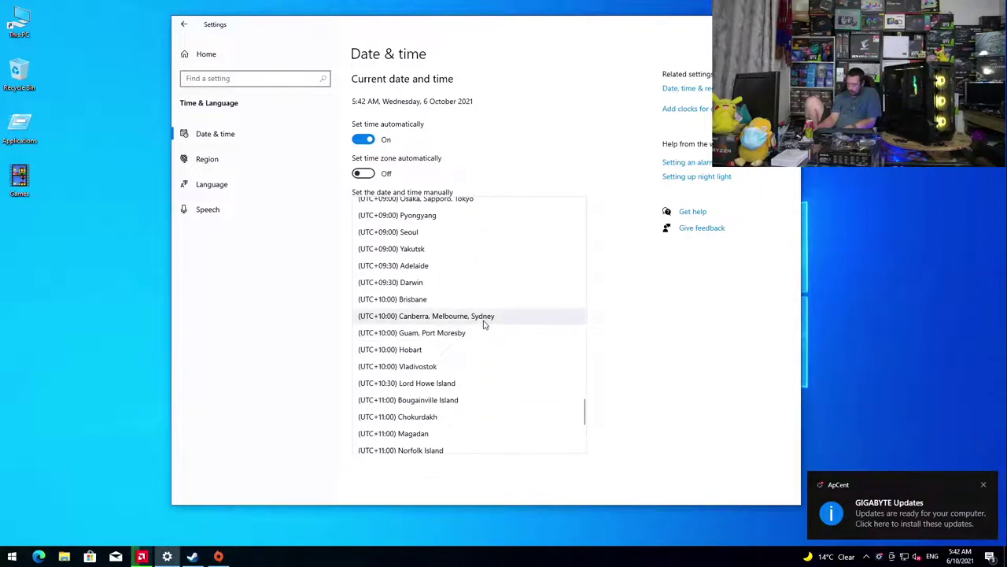
pyautogui.click(486, 323)
pyautogui.click(366, 173)
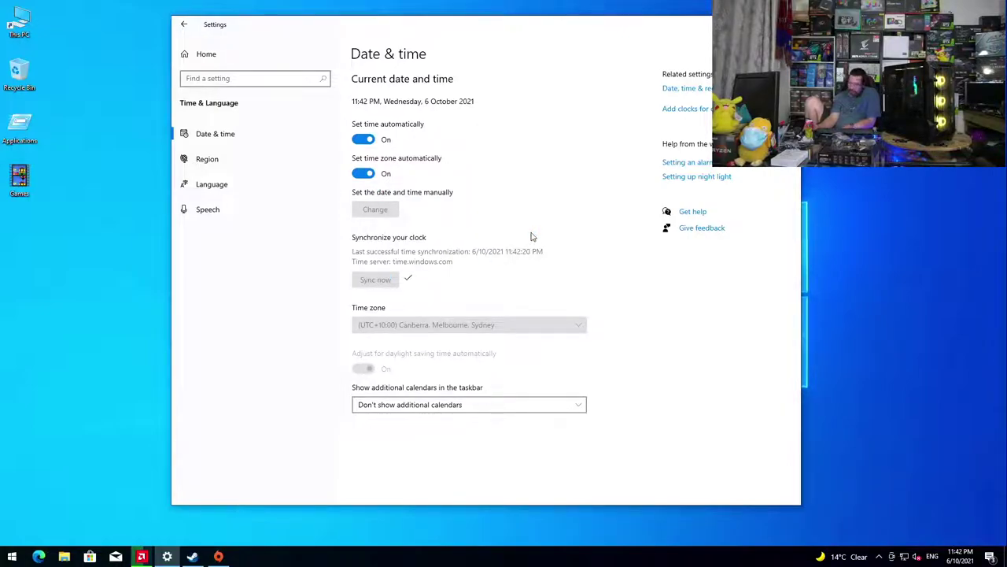
pyautogui.hotkey('alt', 'F4')
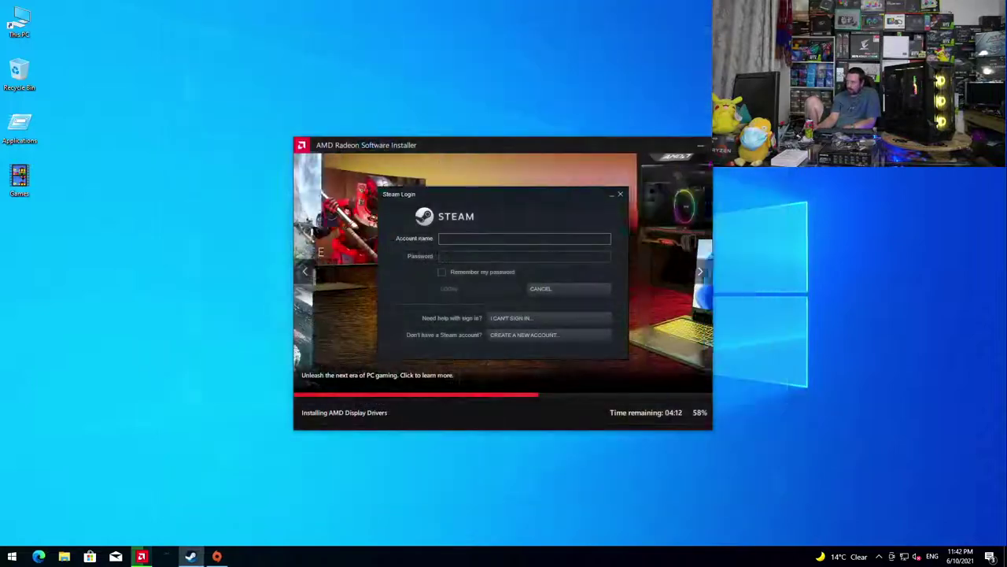
# - Close the Steam Login window and the Origin window
pyautogui.click(620, 196)
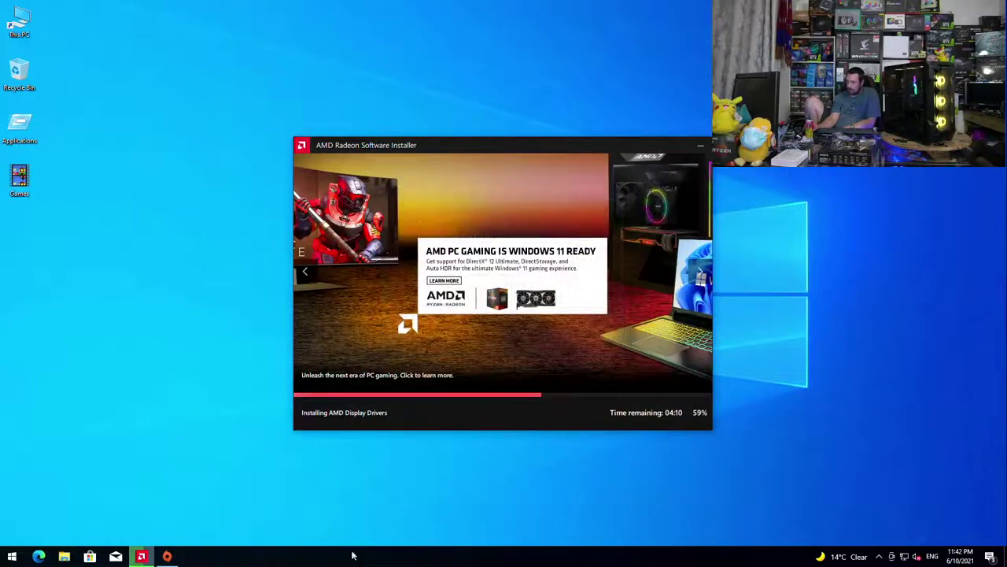
pyautogui.rightClick(310, 557)
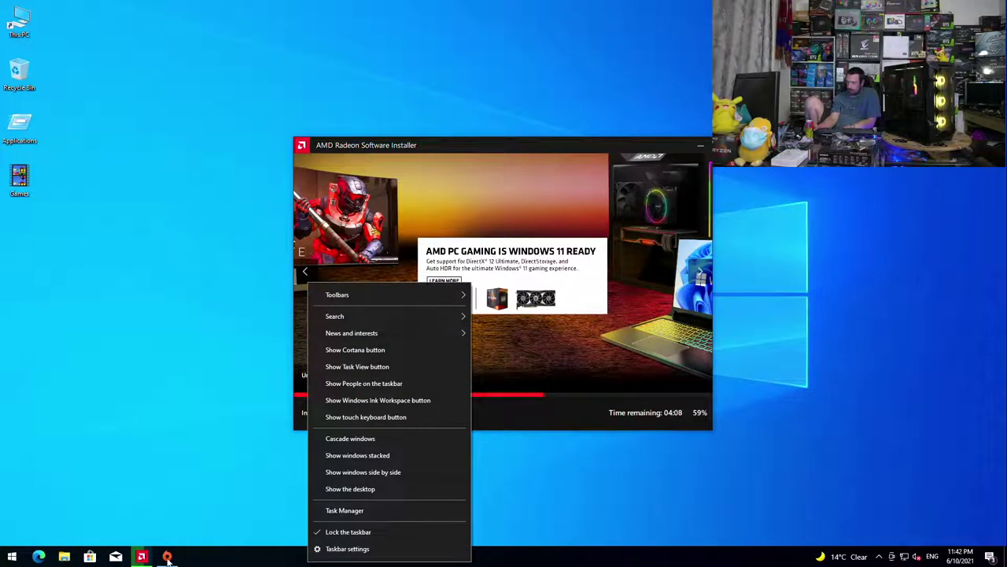
pyautogui.click(167, 556)
pyautogui.click(619, 99)
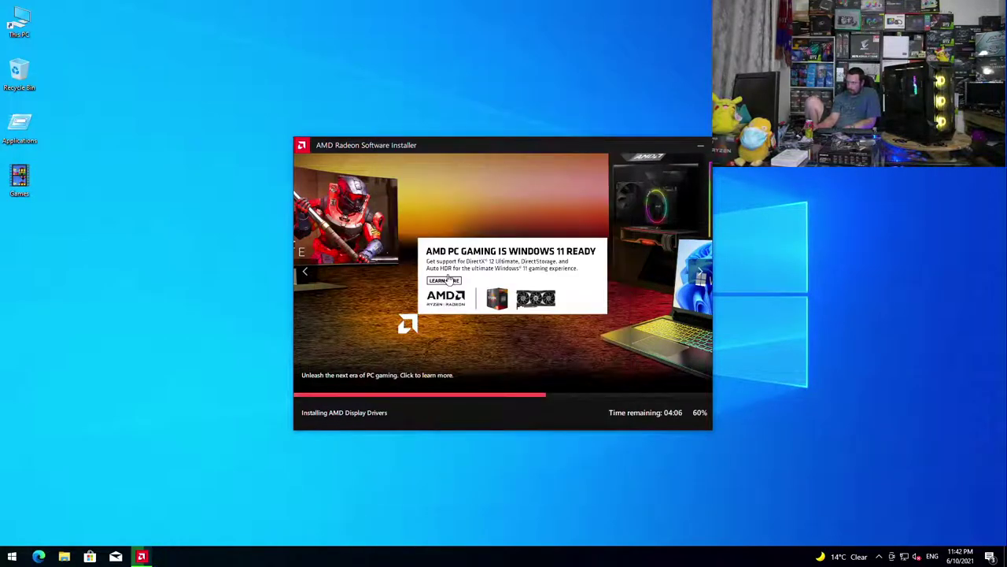
# - Disable the three Acronis startup entries in Task Manager, and finish the AMD Radeon Software installer without restarting
pyautogui.rightClick(281, 560)
pyautogui.click(318, 508)
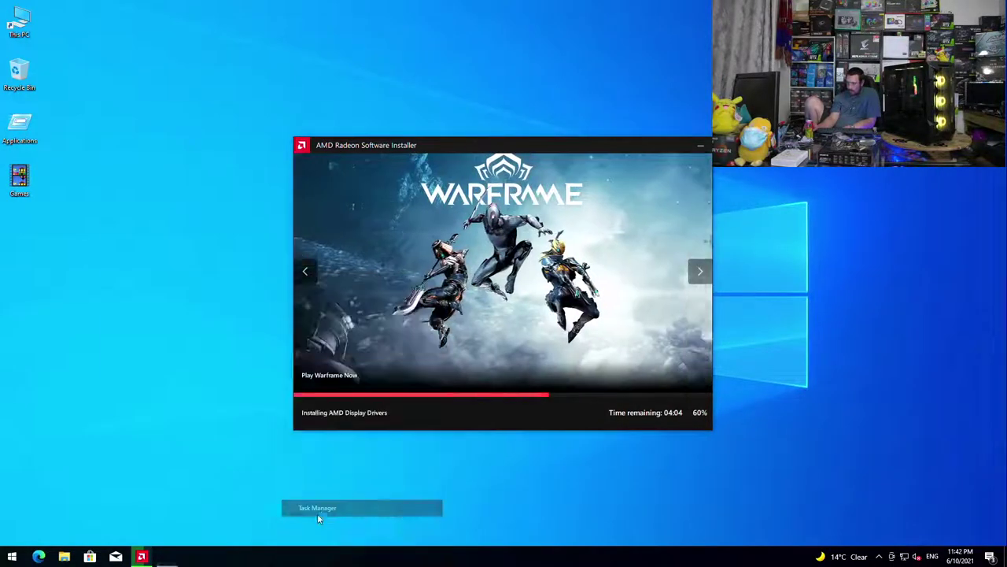
pyautogui.click(166, 145)
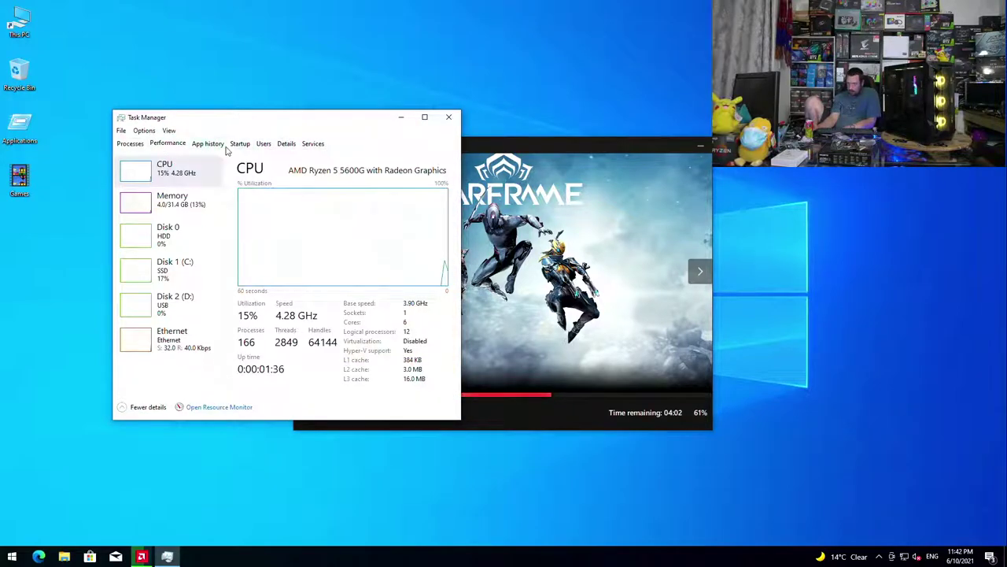
pyautogui.click(240, 144)
pyautogui.click(422, 407)
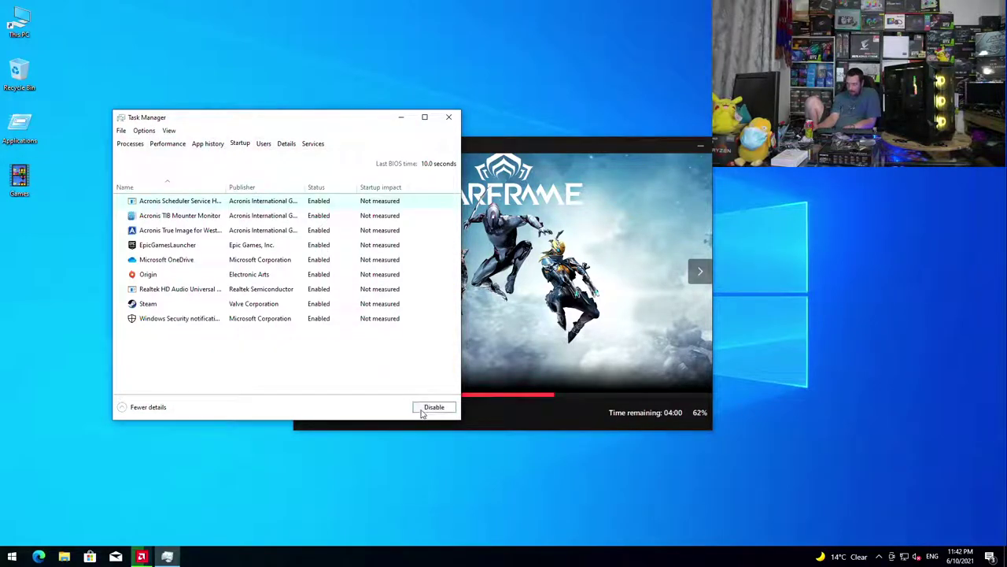
pyautogui.click(322, 217)
pyautogui.click(421, 410)
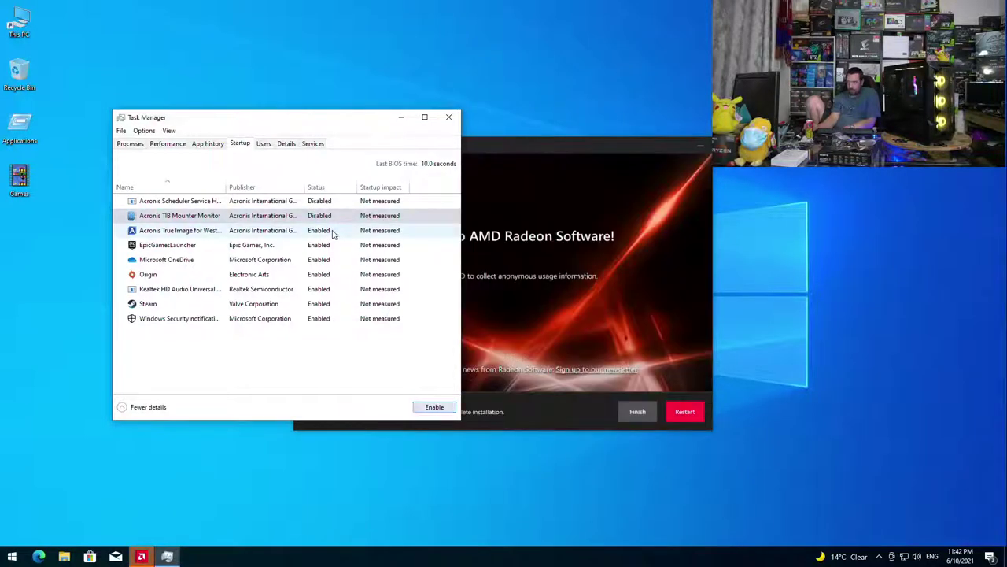
pyautogui.click(334, 234)
pyautogui.click(432, 407)
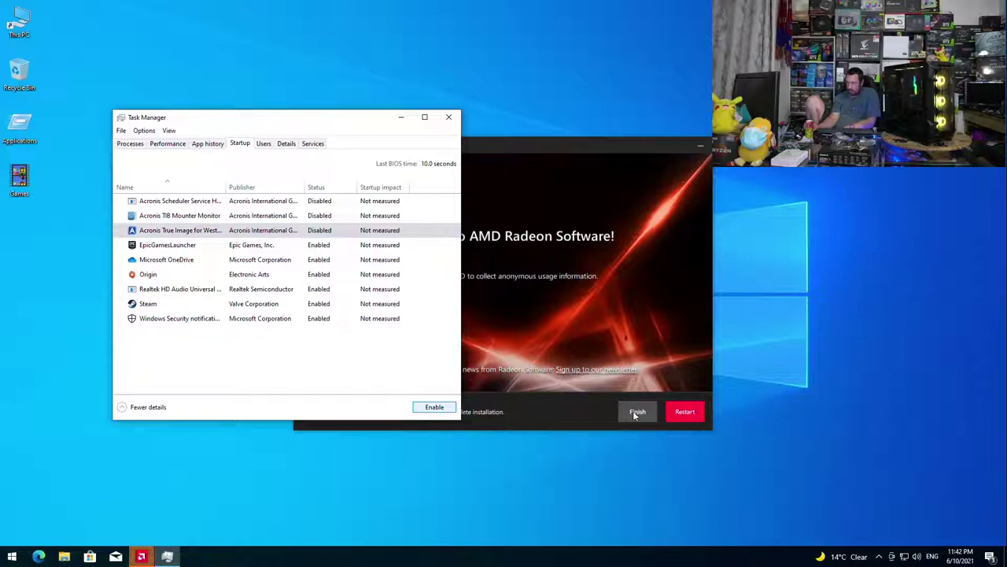
pyautogui.click(637, 411)
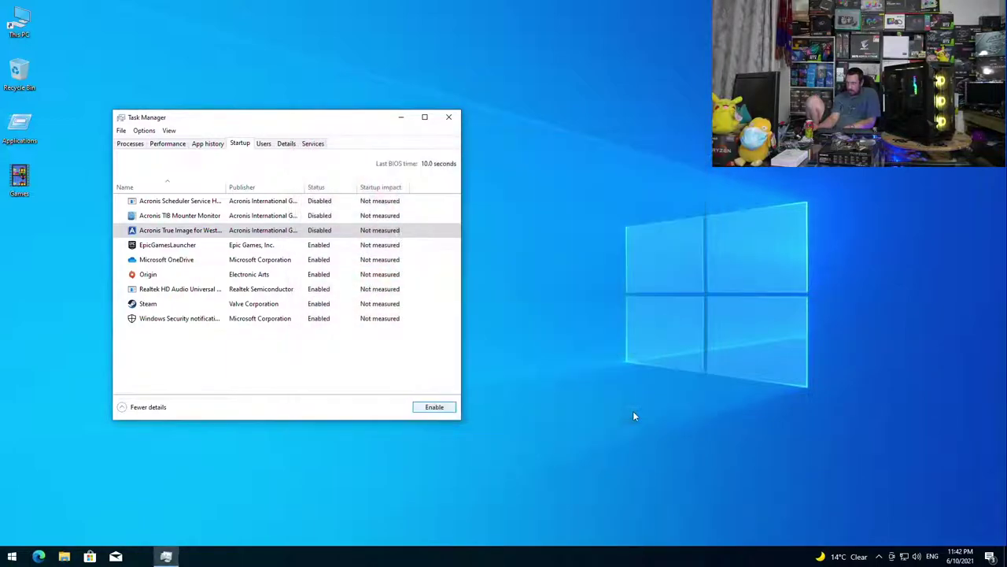
# - Dismiss the hardware settings notice, disable EpicGamesLauncher, Microsoft OneDrive, Origin and Steam at startup, and close Task Manager
pyautogui.click(316, 250)
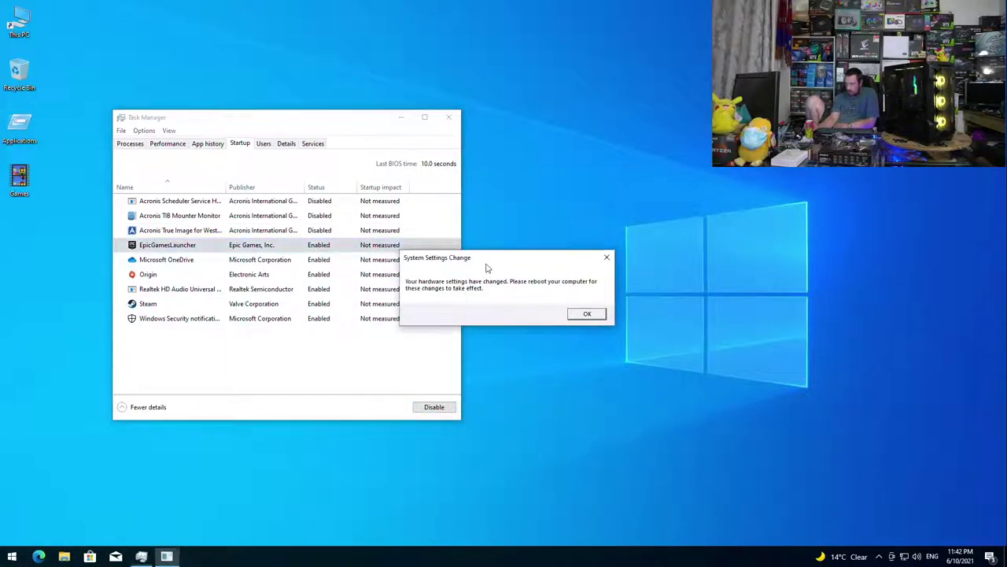
pyautogui.click(589, 315)
pyautogui.click(424, 408)
pyautogui.click(315, 264)
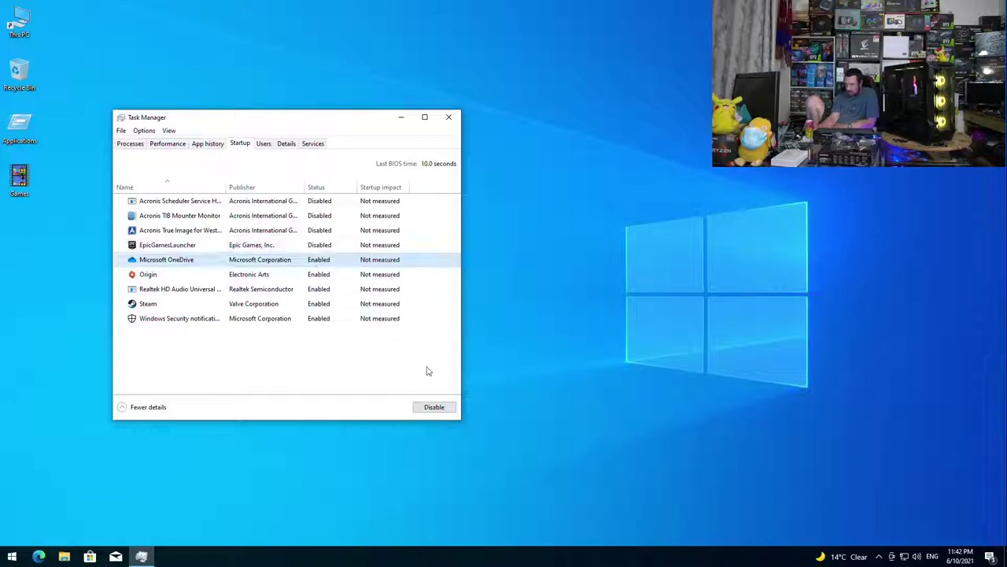
pyautogui.click(429, 403)
pyautogui.click(329, 276)
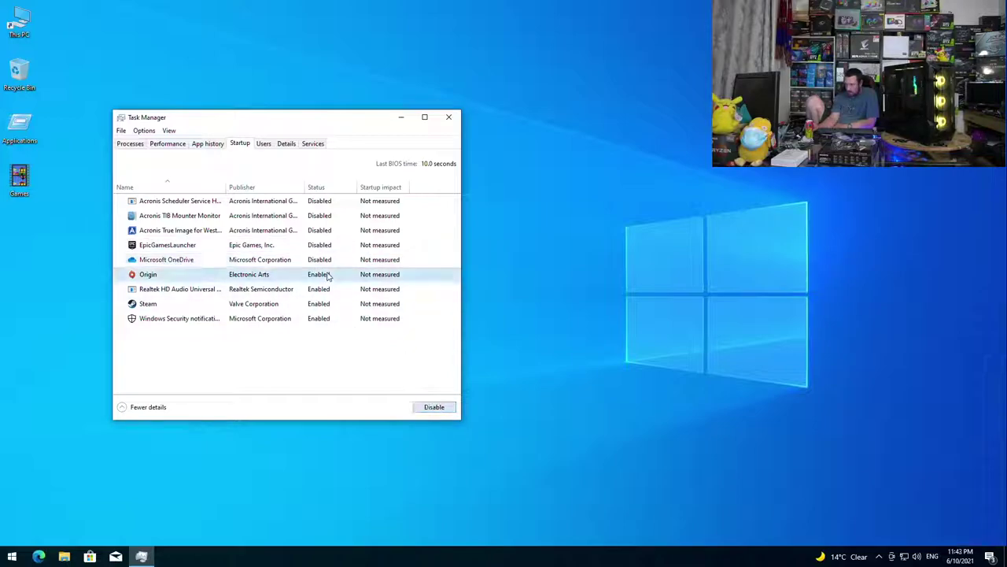
pyautogui.click(429, 407)
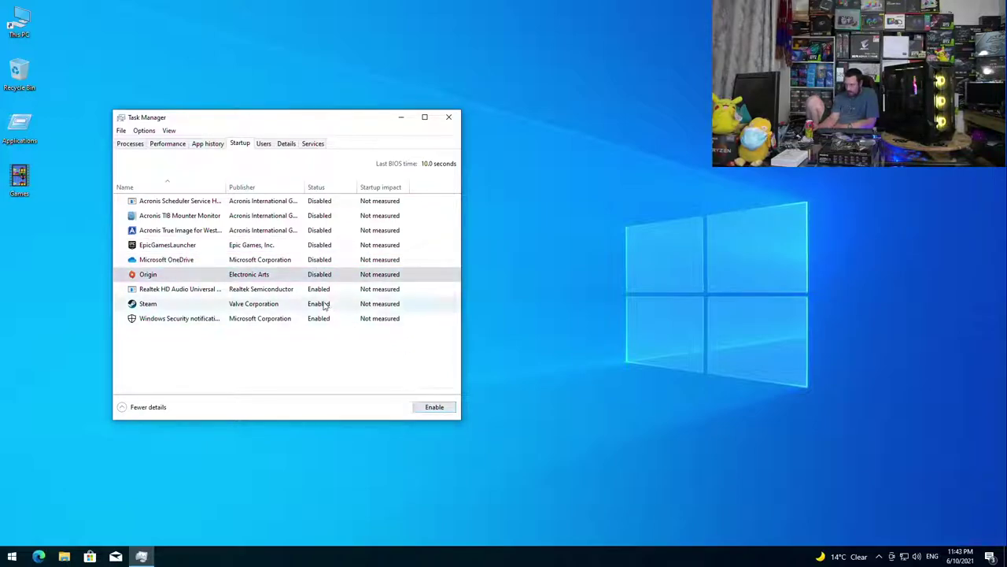
pyautogui.click(323, 304)
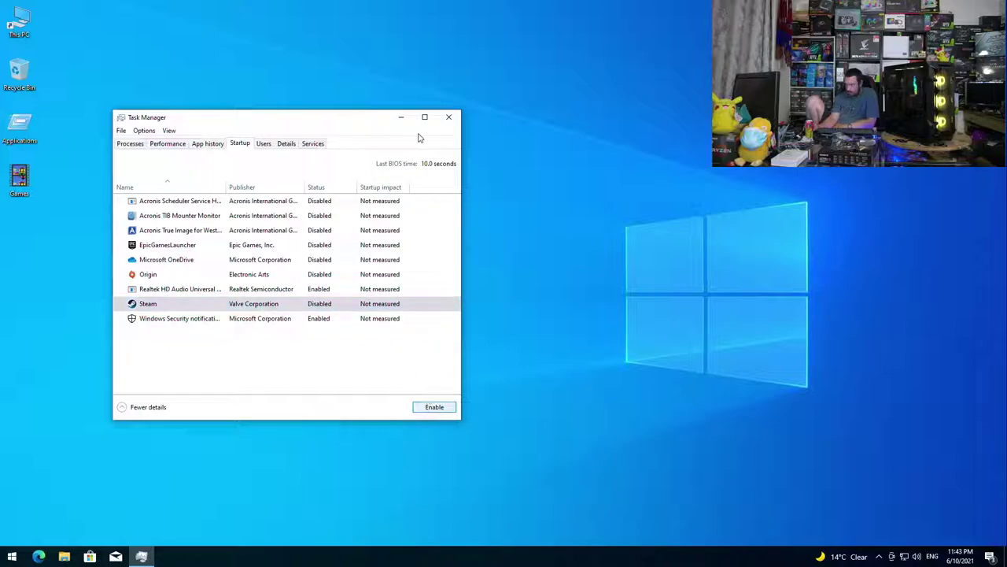
pyautogui.click(263, 144)
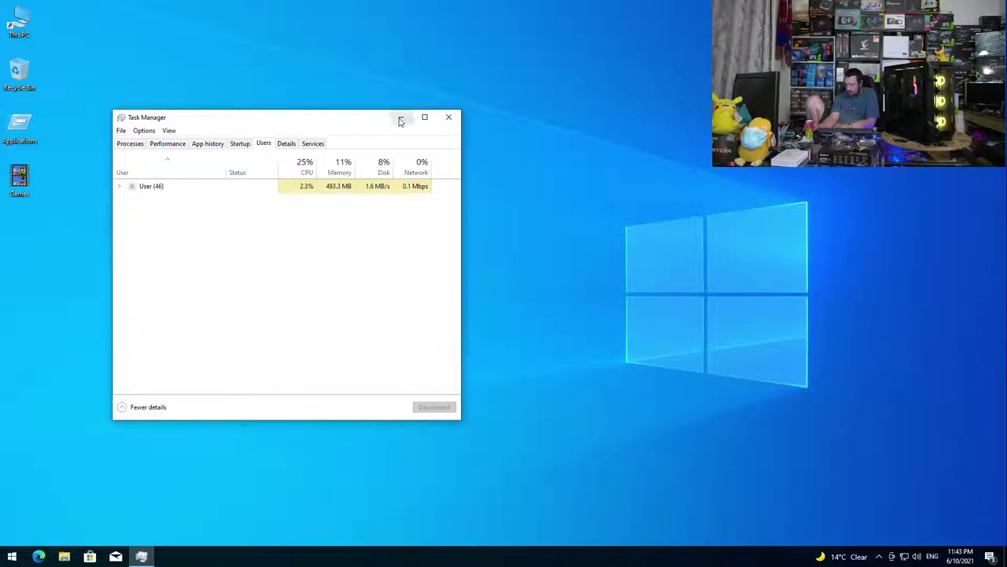
pyautogui.click(449, 118)
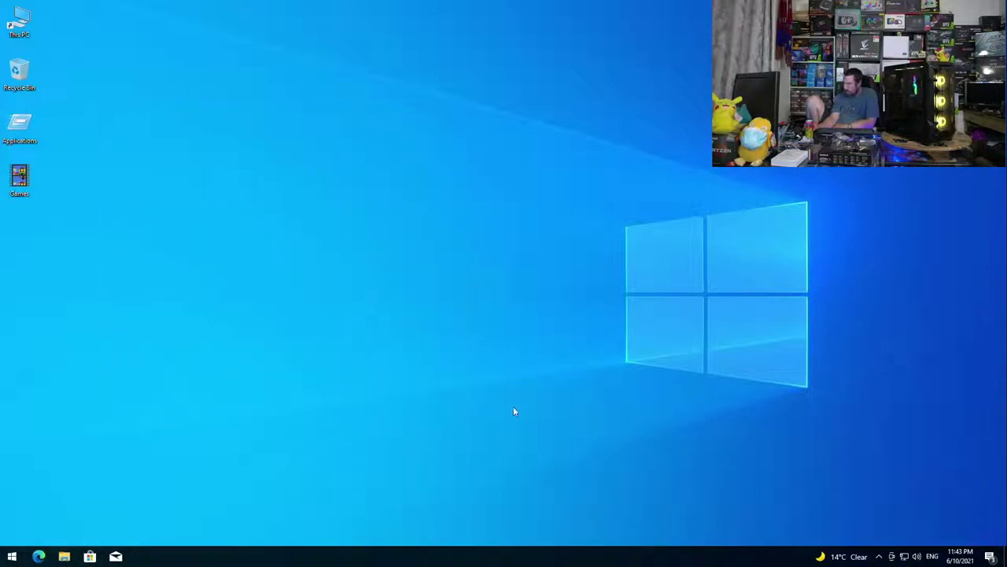
# - Check for app updates in Microsoft Store's downloads and move the store window clear of the desktop icons
pyautogui.click(89, 556)
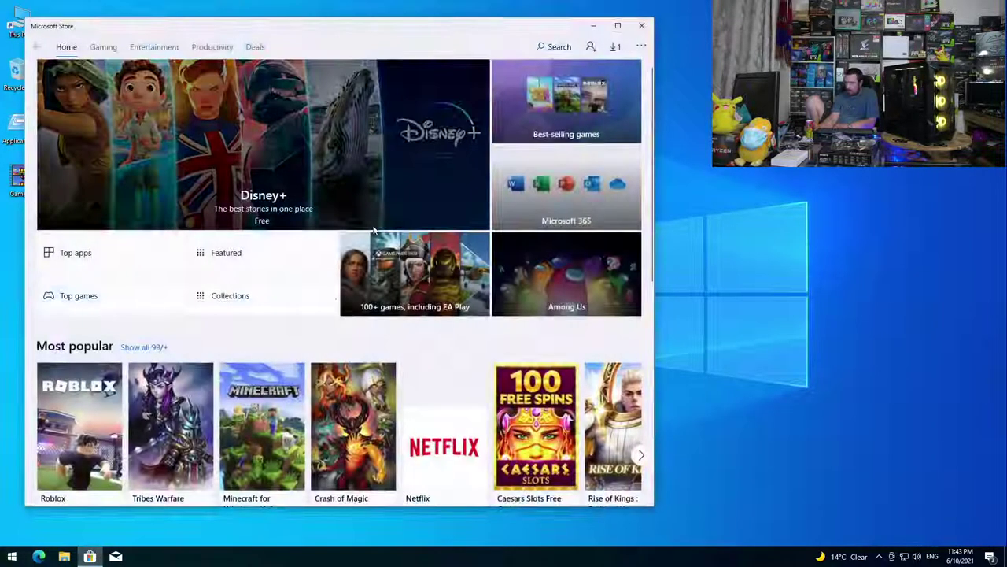
pyautogui.click(616, 47)
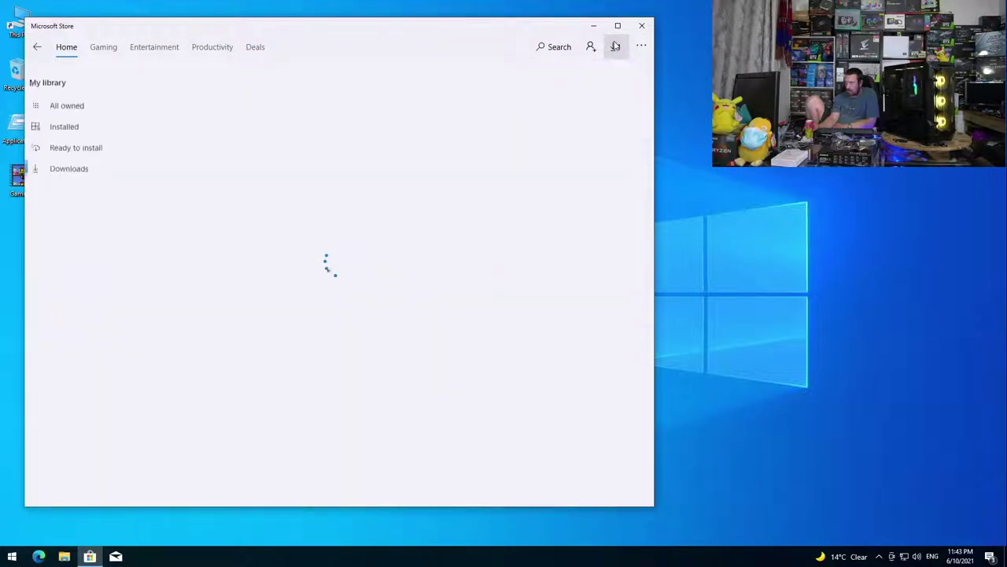
pyautogui.click(624, 78)
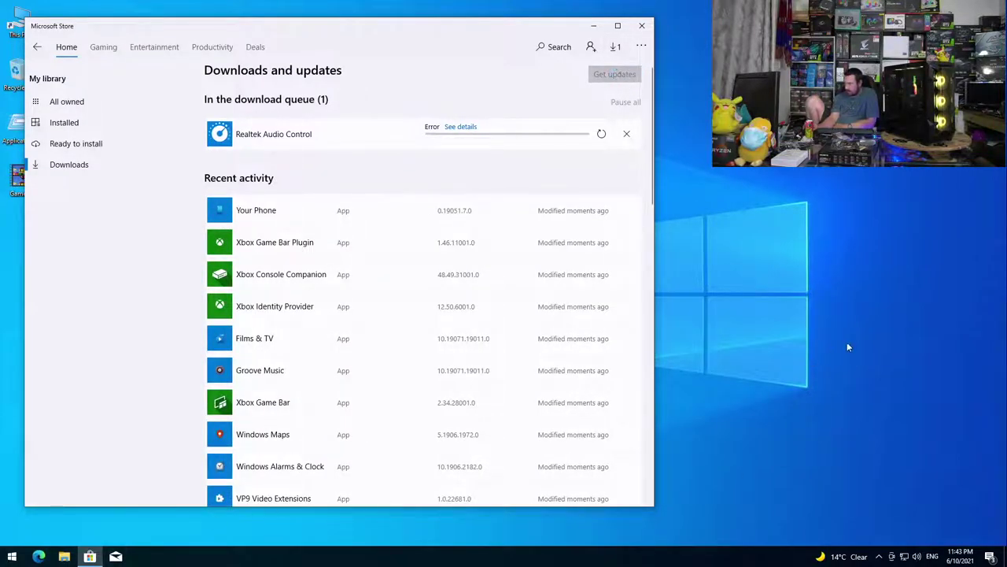
pyautogui.moveTo(421, 31); pyautogui.dragTo(708, 54)
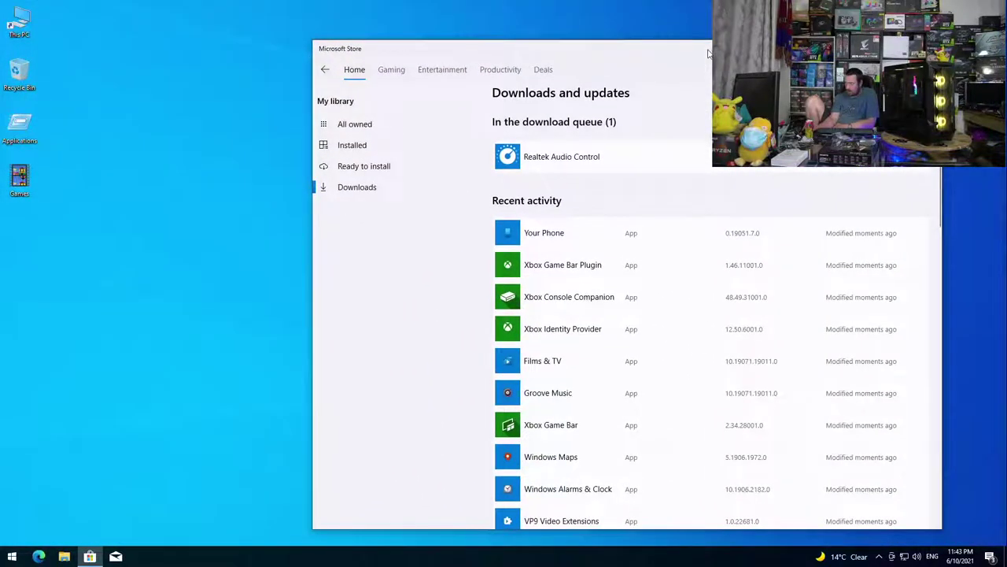
# - Open Disk Management in Computer Management, starting from This PC
pyautogui.doubleClick(19, 23)
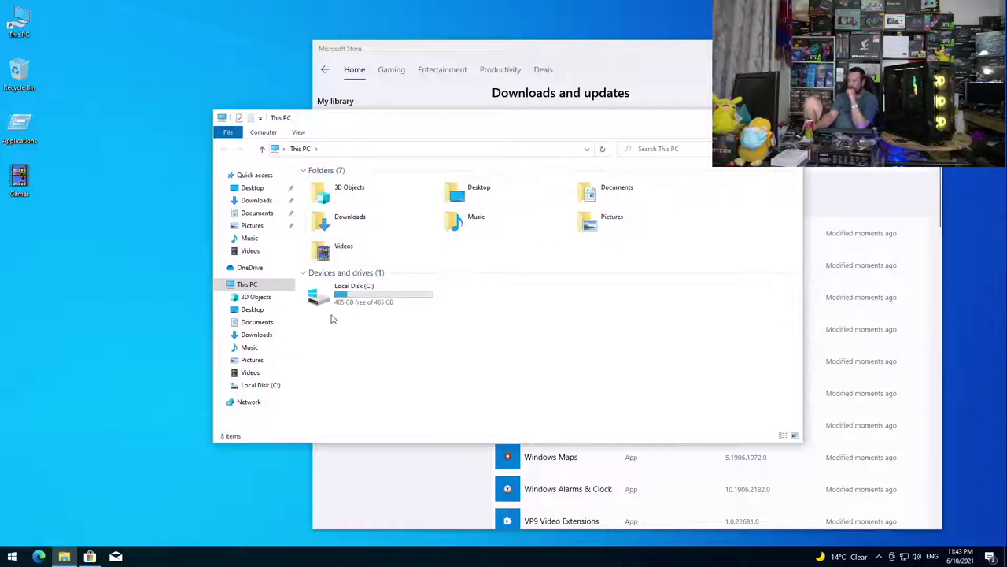
pyautogui.click(265, 132)
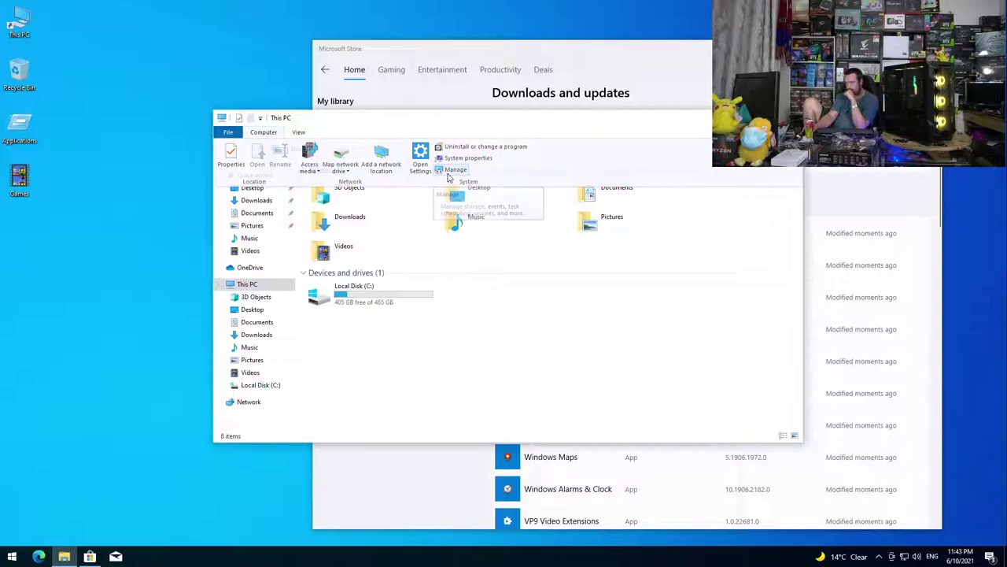
pyautogui.click(449, 172)
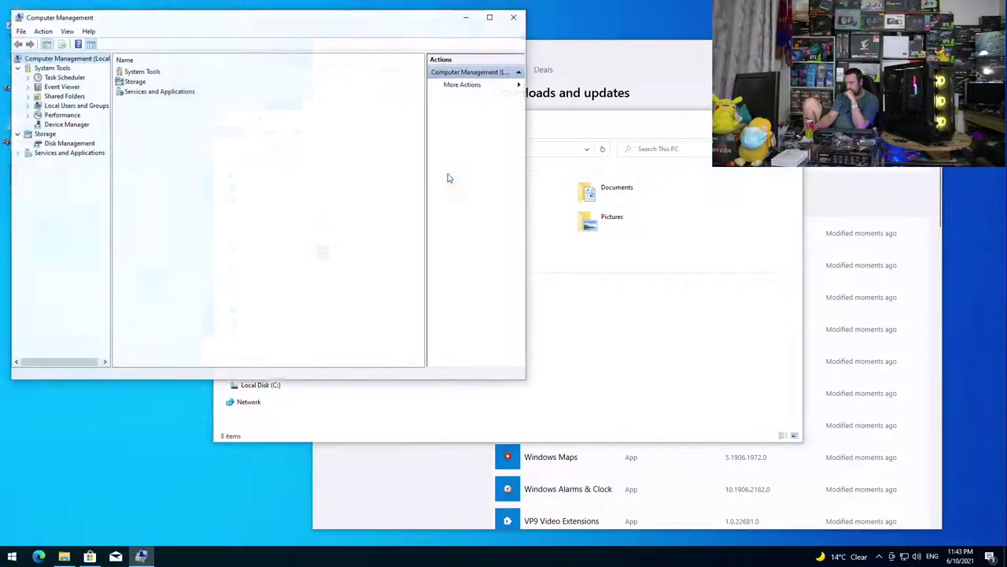
pyautogui.click(67, 144)
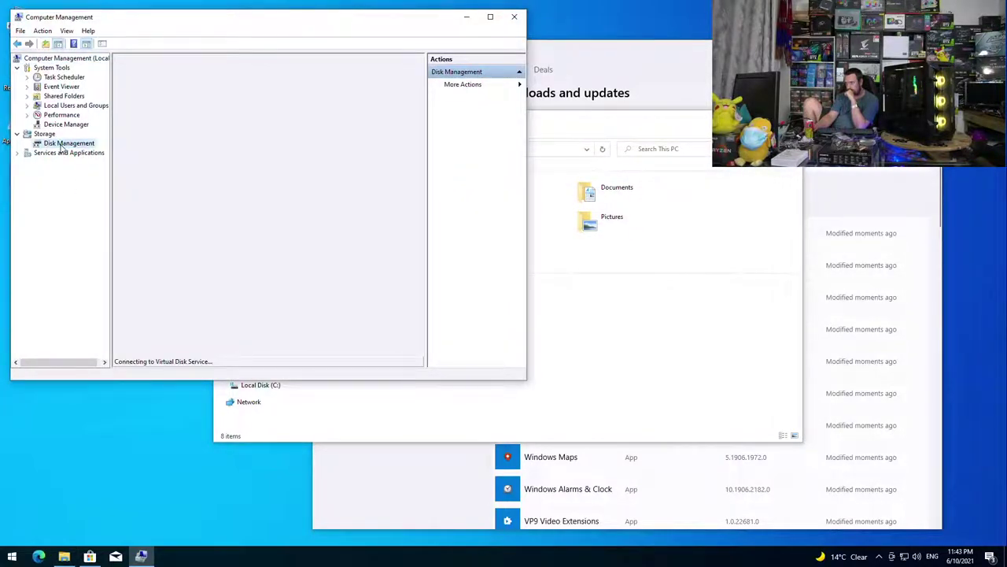
# - Create a full-size NTFS simple volume labelled Storage HDD on Disk 0's unallocated space with a quick format
pyautogui.click(317, 266)
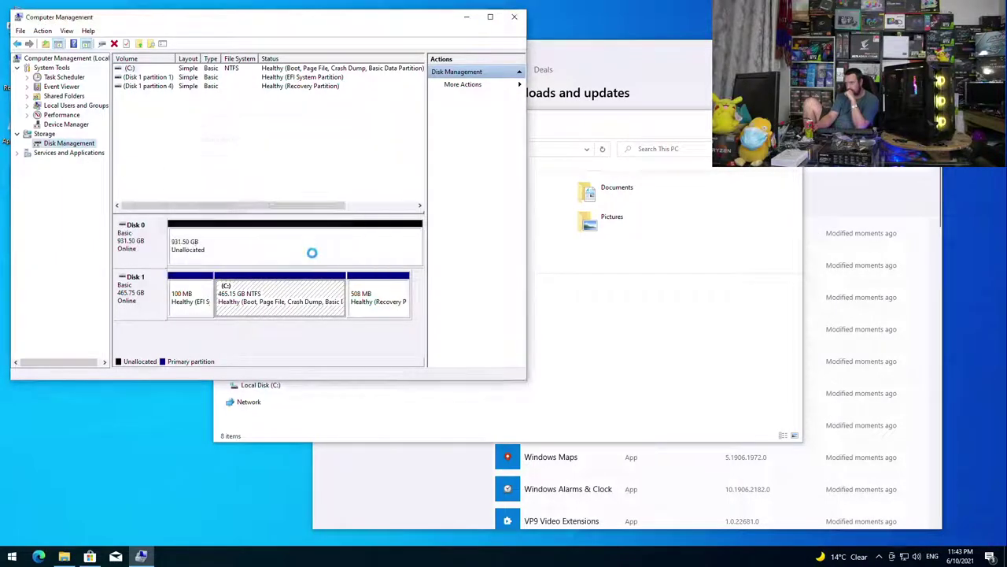
pyautogui.rightClick(311, 252)
pyautogui.click(313, 255)
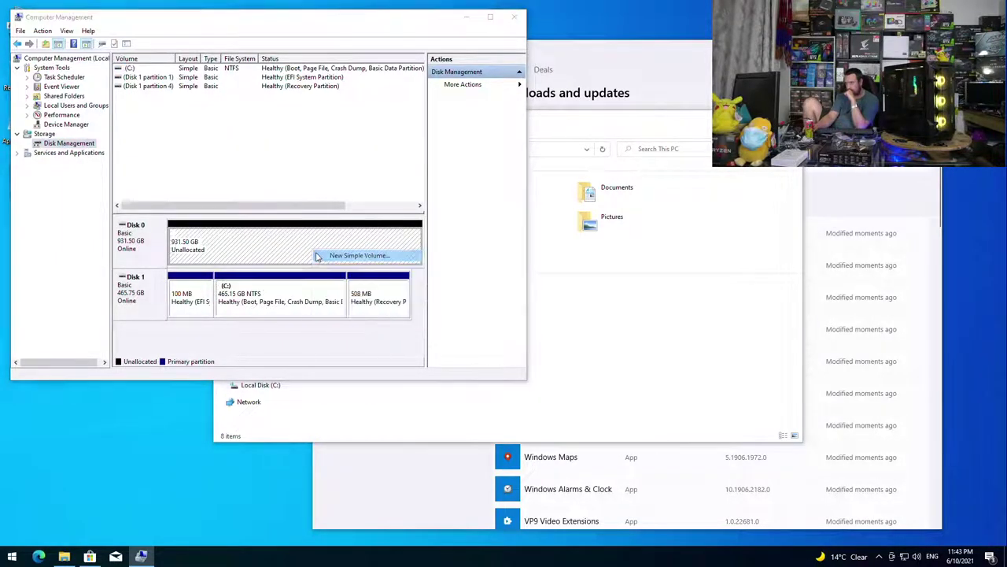
pyautogui.click(316, 257)
pyautogui.click(315, 257)
pyautogui.click(315, 256)
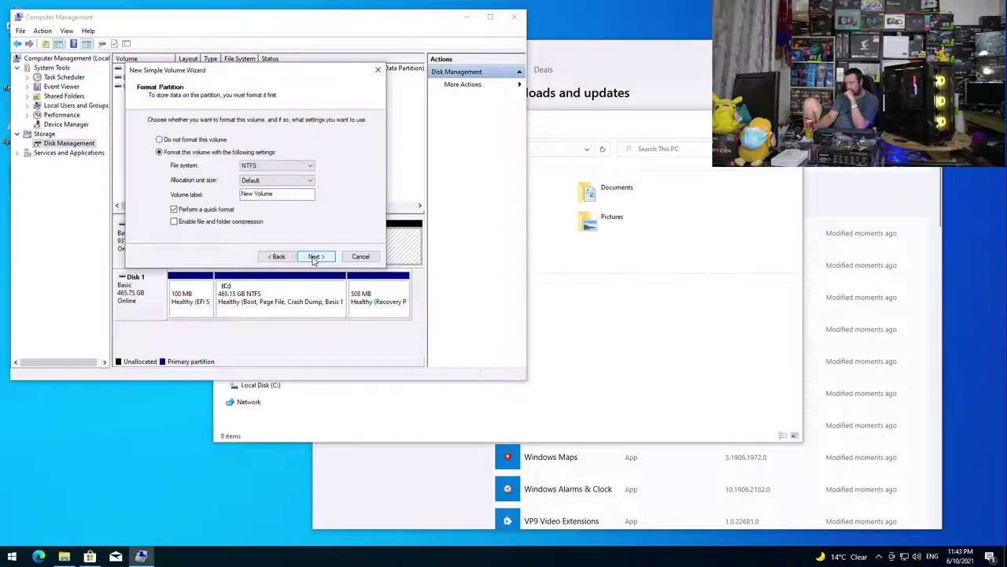
pyautogui.hotkey('ctrl', 'a')
pyautogui.write('Storage HDD')
pyautogui.click(332, 256)
pyautogui.click(314, 257)
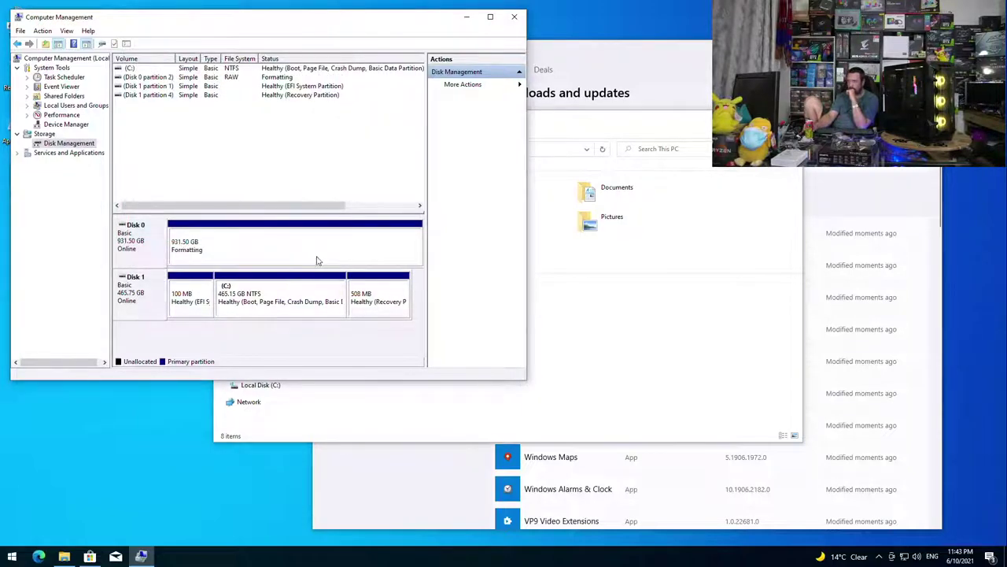
# - Close Computer Management, select the Storage HDD (D:) drive in This PC, and clear the File Explorer window from the desktop
pyautogui.click(516, 17)
pyautogui.click(496, 305)
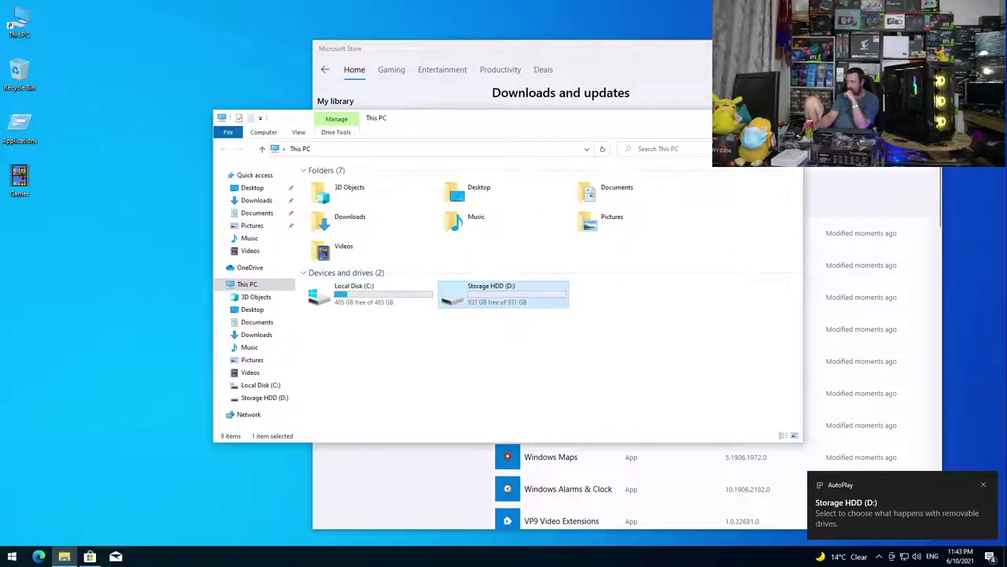
pyautogui.press('super+Down')
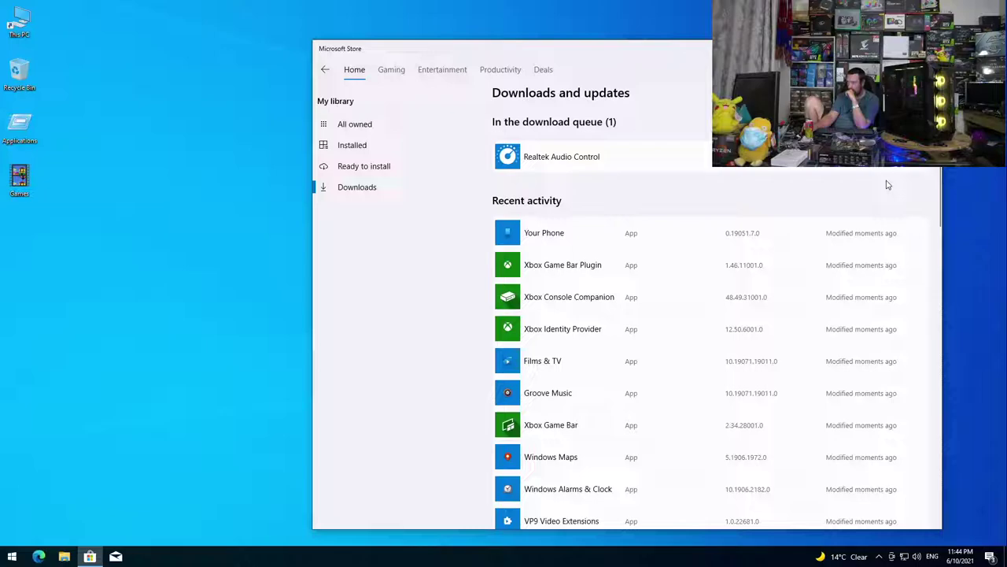
# - Examine the Microsoft Store's recent activity list and download queue
pyautogui.scroll(-15, 874, 221)
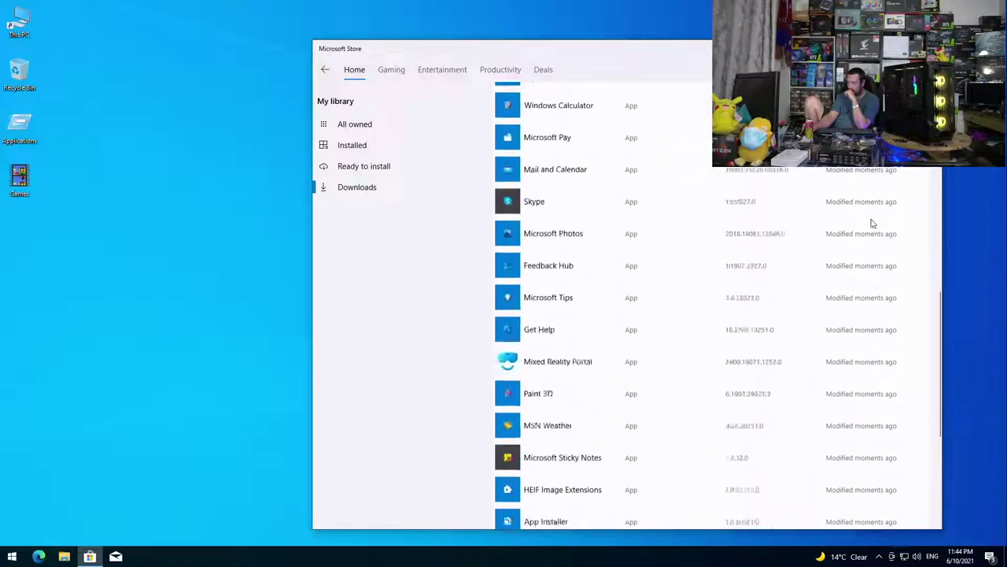
pyautogui.scroll(3, 872, 223)
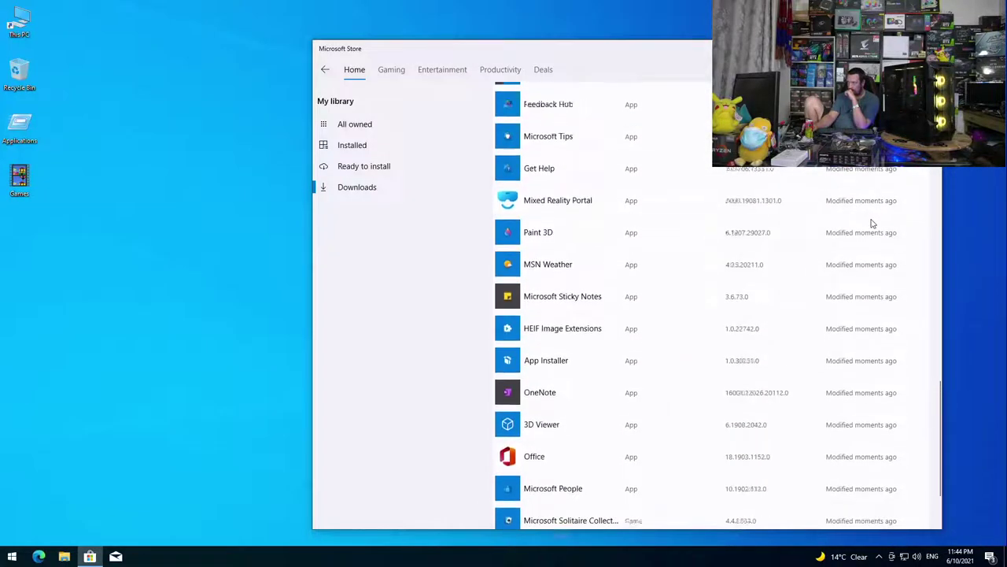
pyautogui.scroll(10, 872, 224)
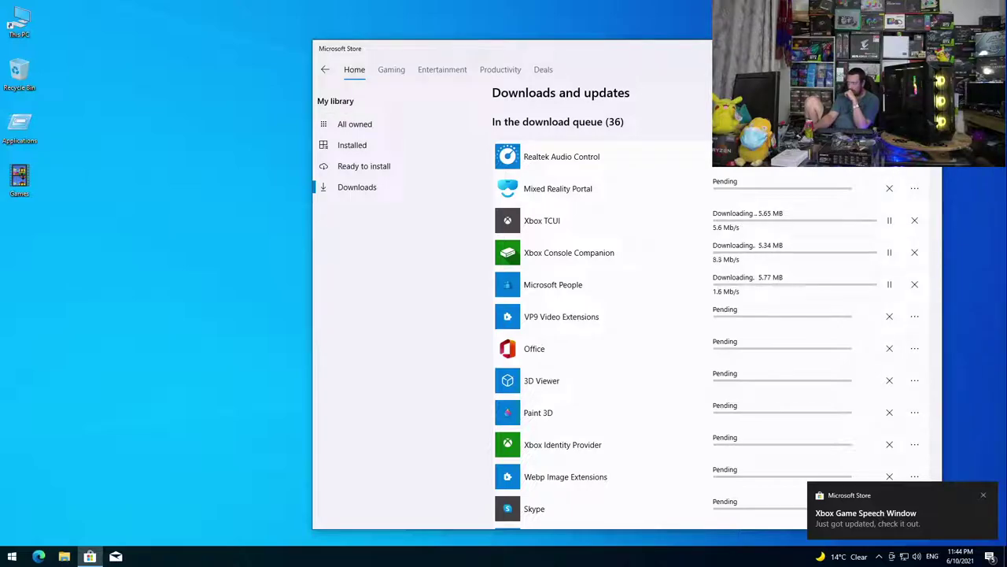
# - Review the Microsoft Store settings, including automatic app updates, and return to Downloads and updates
pyautogui.click(866, 118)
pyautogui.scroll(-1, 659, 128)
pyautogui.scroll(-4, 611, 387)
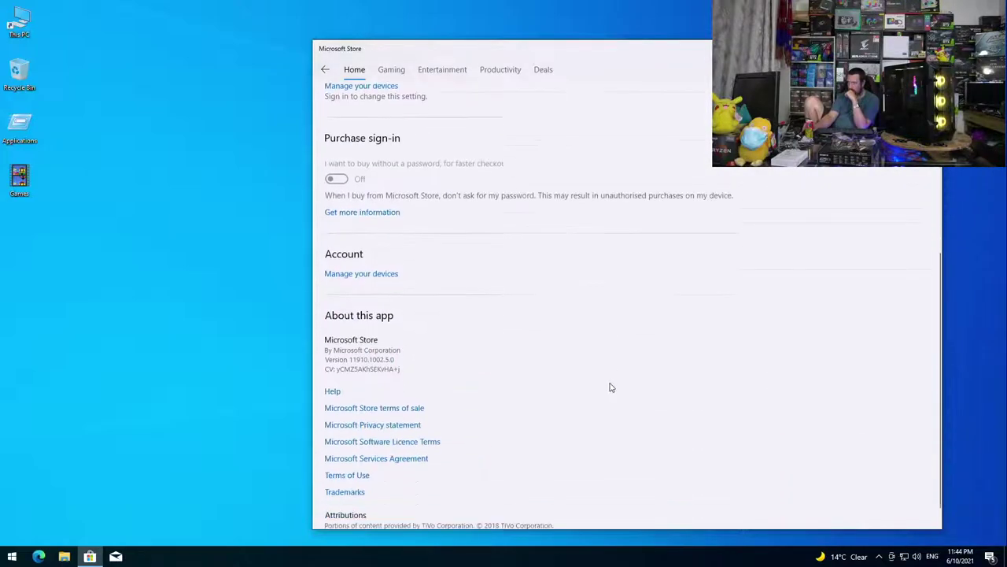
pyautogui.scroll(-1, 611, 387)
pyautogui.scroll(6, 610, 387)
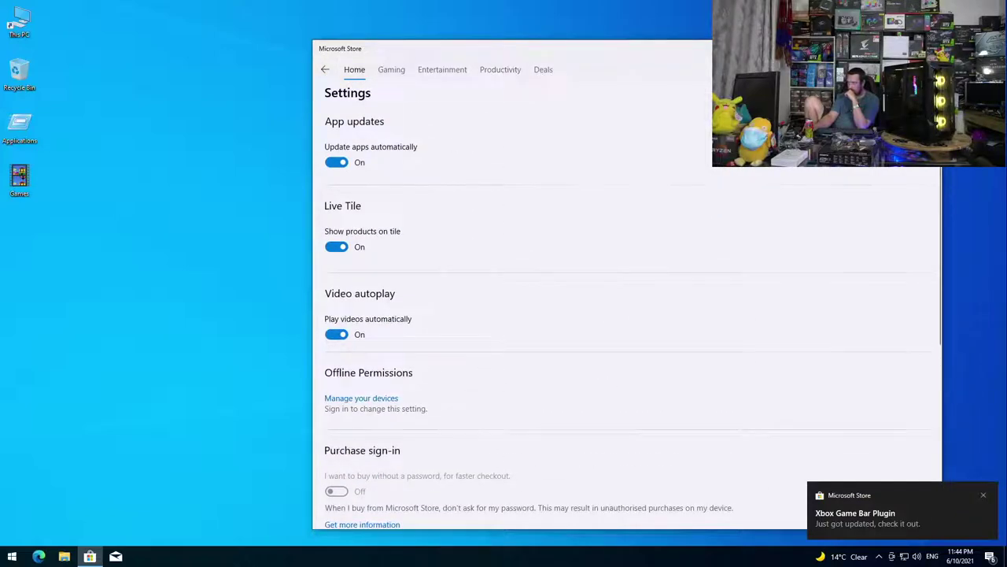
pyautogui.click(354, 69)
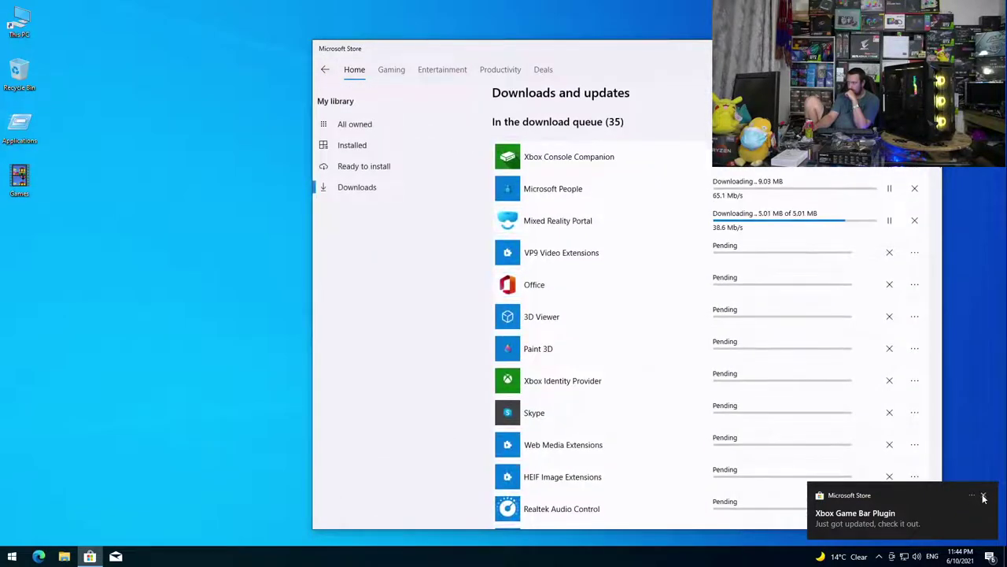
# - Dismiss the Xbox Game Bar Plugin notice and examine the queued app downloads and the system notifications
pyautogui.click(984, 495)
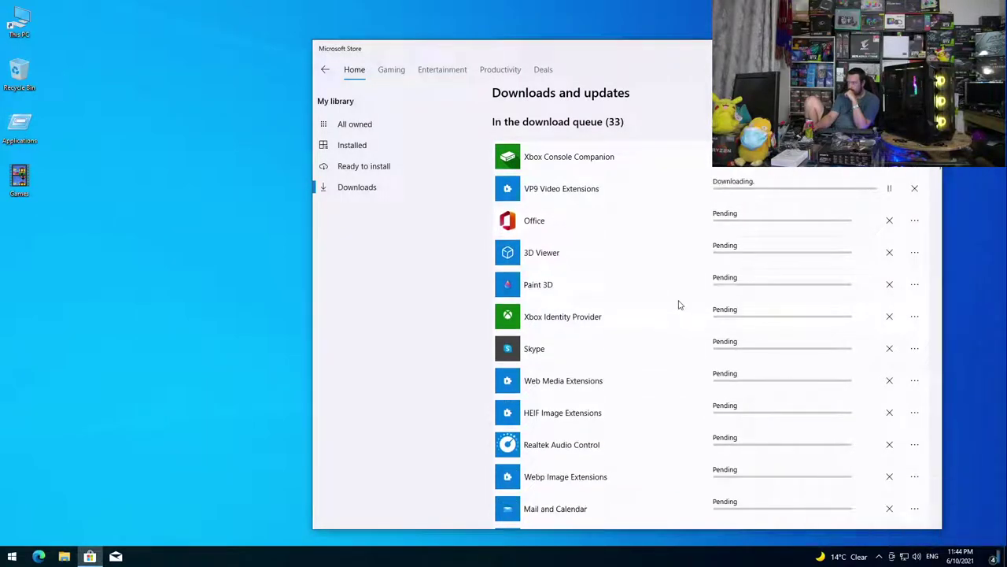
pyautogui.scroll(-8, 680, 304)
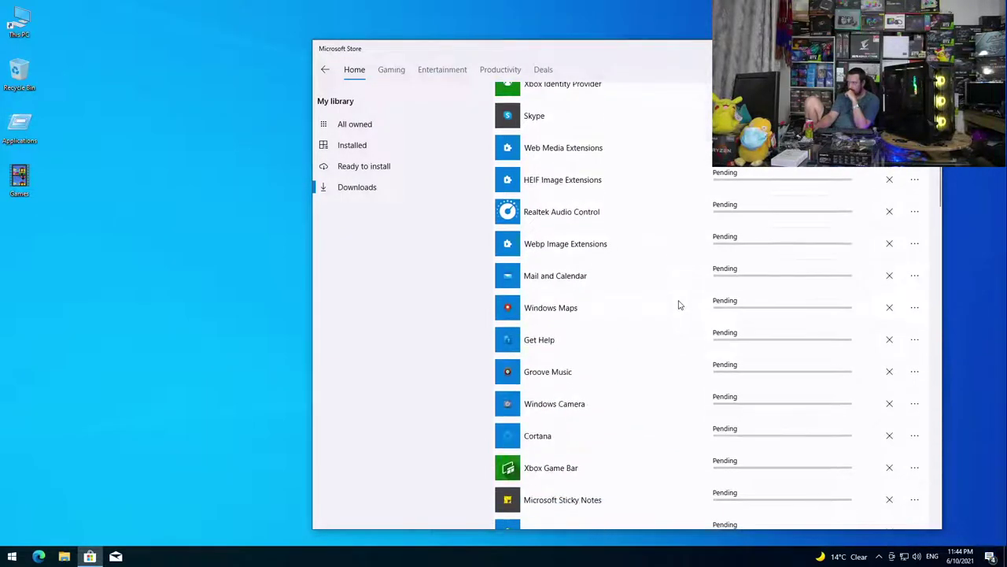
pyautogui.scroll(-4, 680, 304)
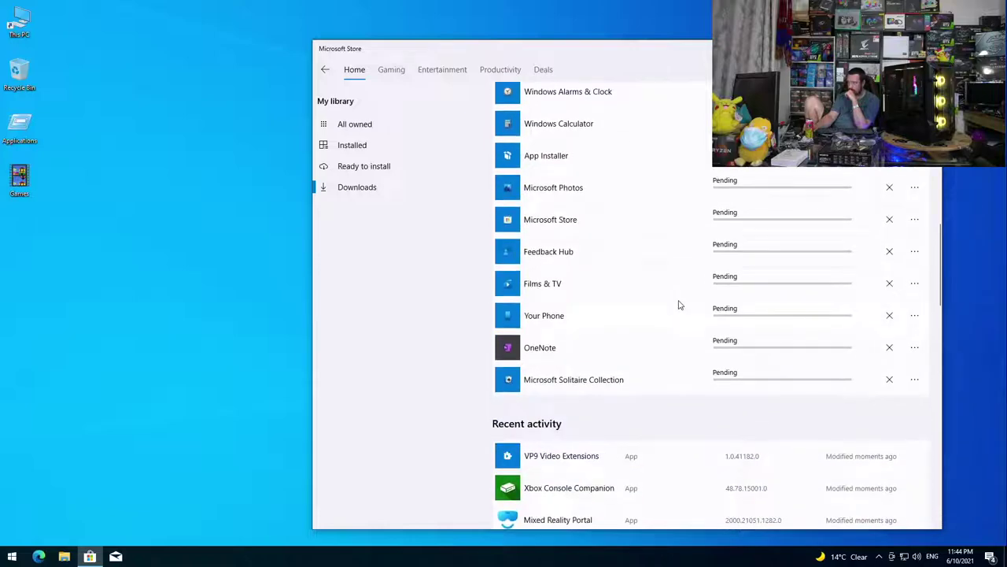
pyautogui.scroll(-4, 680, 305)
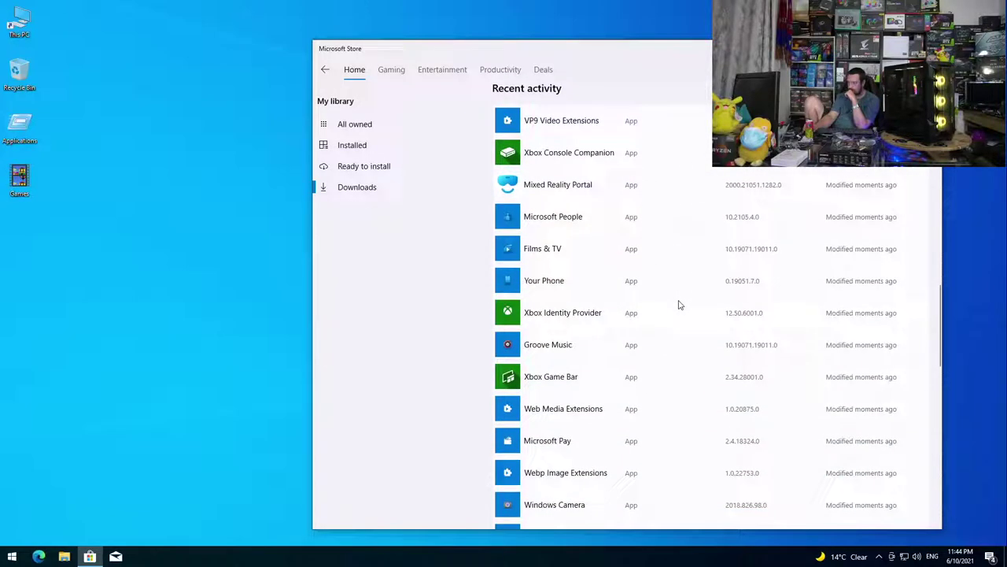
pyautogui.click(990, 557)
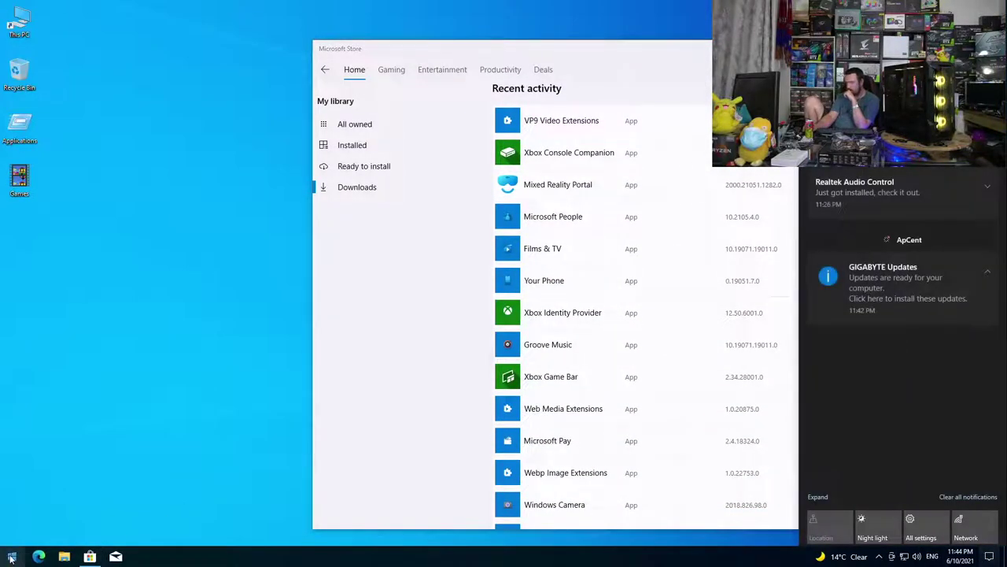
pyautogui.click(15, 540)
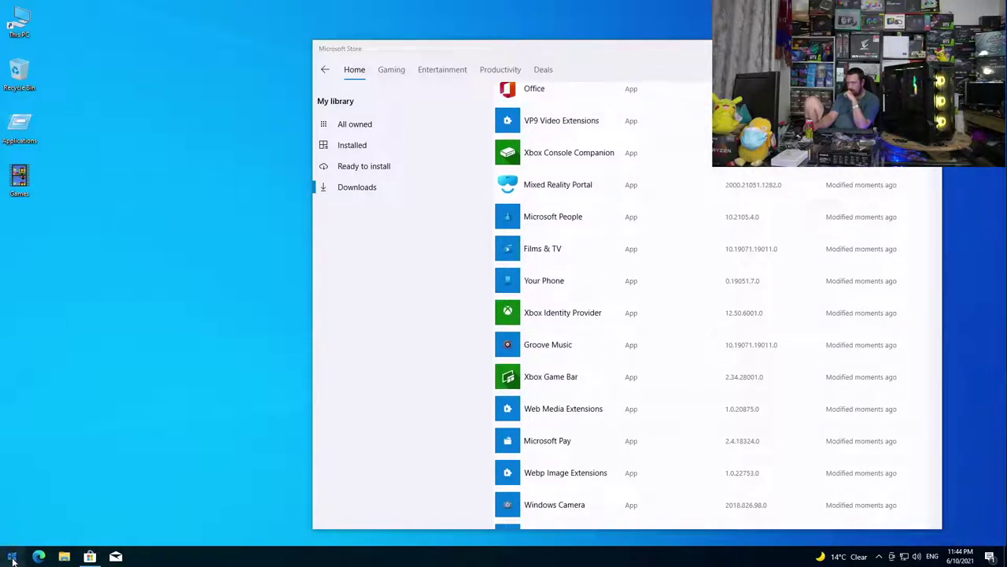
# - Open Windows Update in Settings and retry the update check
pyautogui.rightClick(12, 557)
pyautogui.click(67, 457)
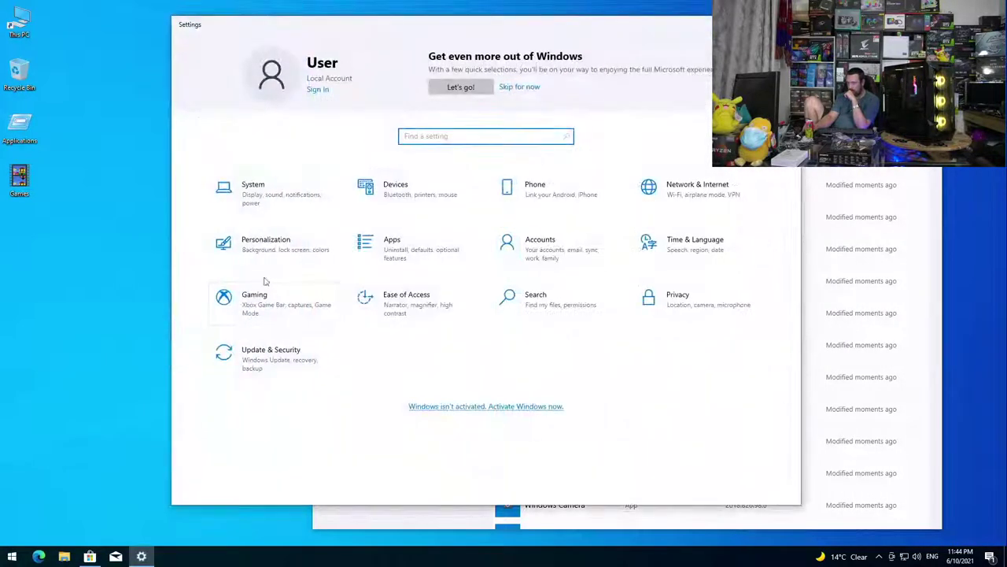
pyautogui.click(254, 354)
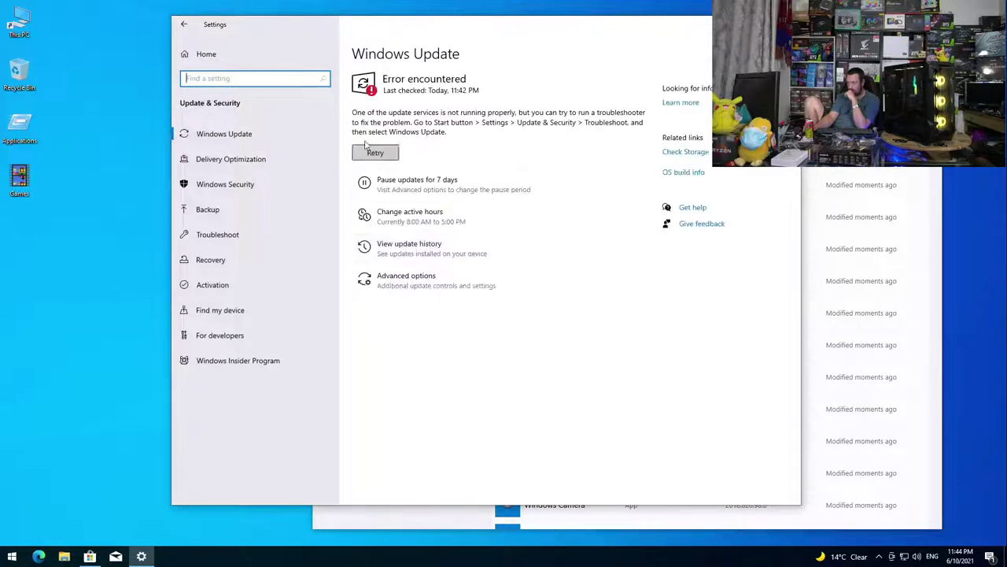
pyautogui.click(398, 159)
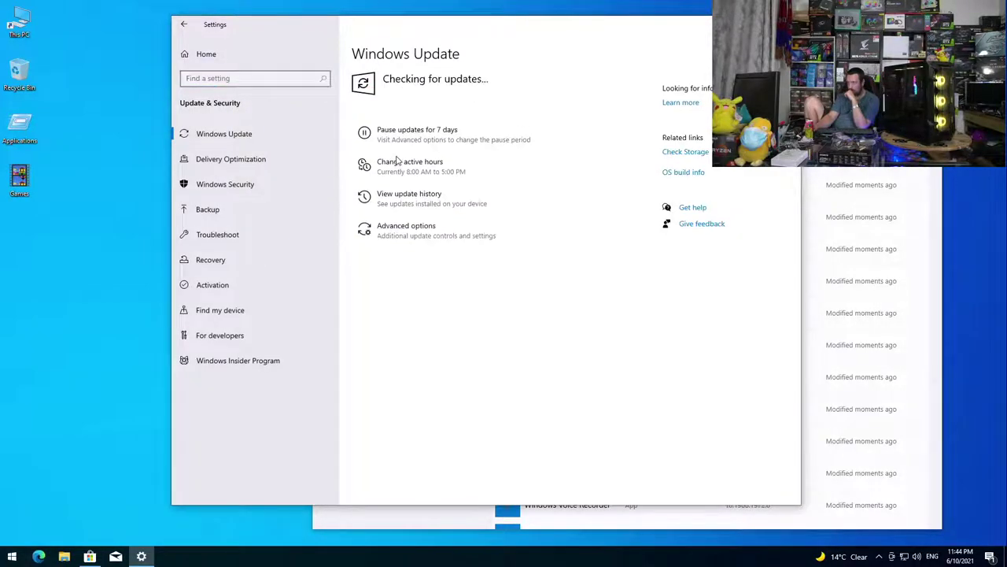
# - Open GIGABYTE APP Center from the hidden background apps and check for updates to its software
pyautogui.click(880, 556)
pyautogui.click(879, 514)
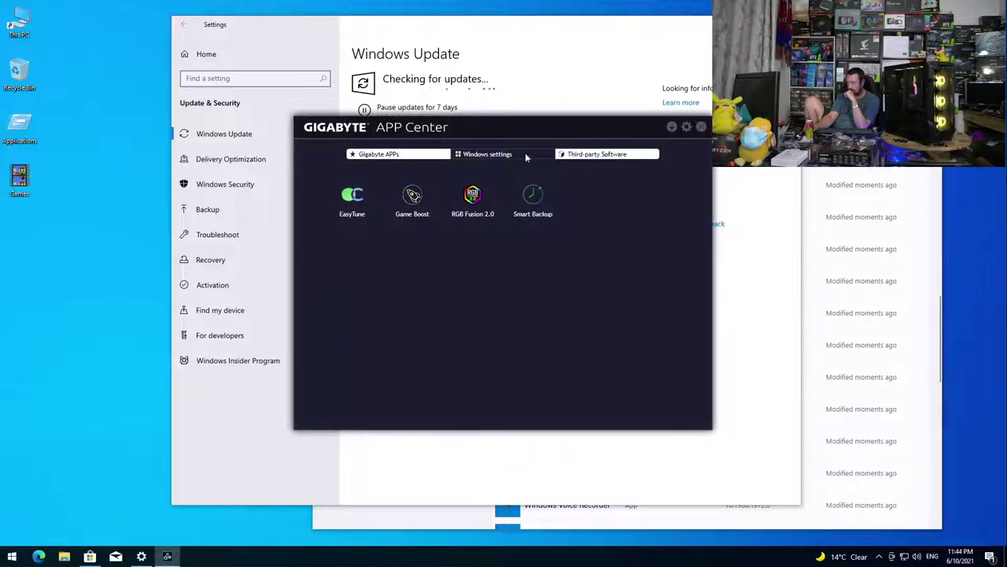
pyautogui.click(672, 128)
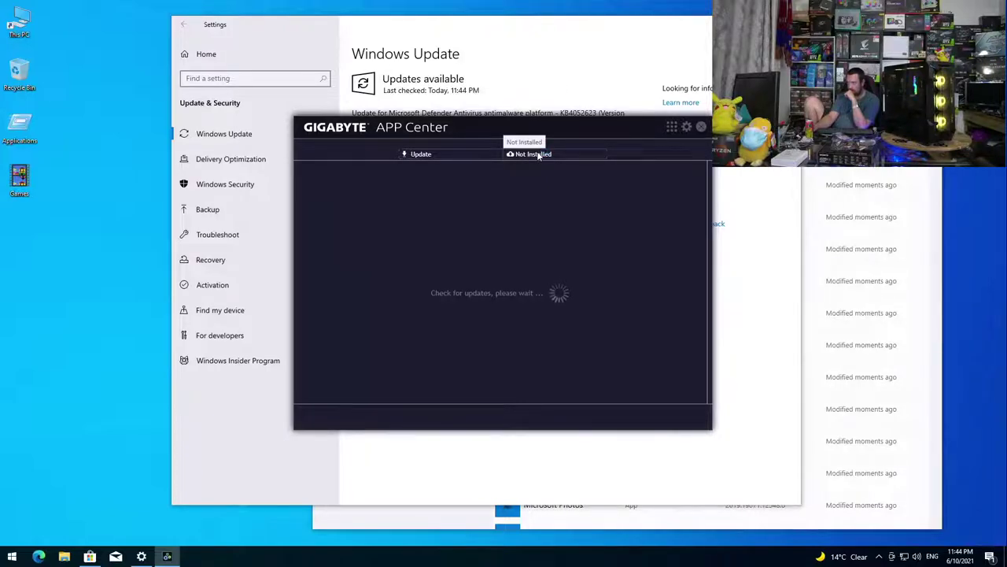
# - Go back to Windows Update, view the optional driver updates, and return without selecting any
pyautogui.click(536, 76)
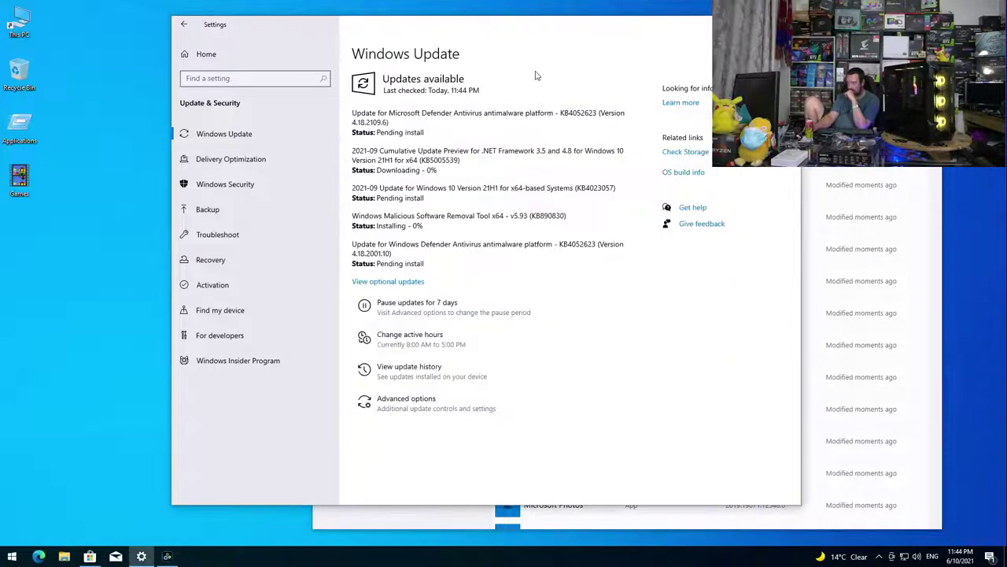
pyautogui.click(406, 281)
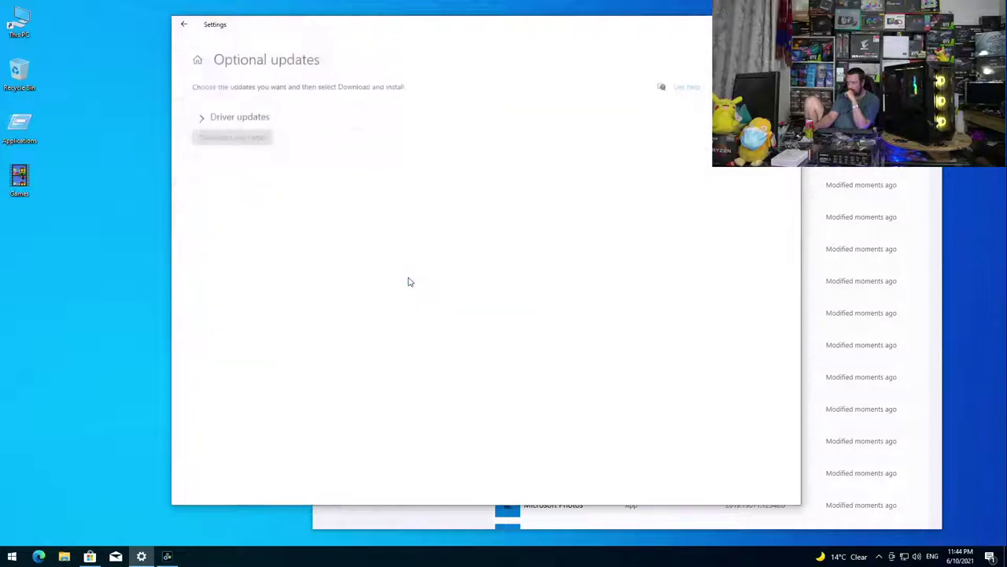
pyautogui.click(194, 114)
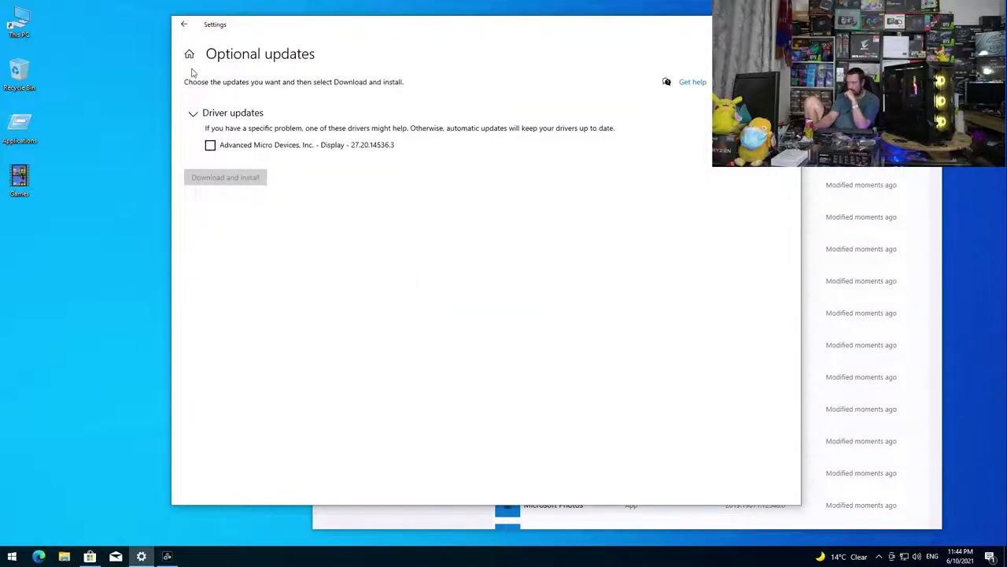
pyautogui.click(184, 24)
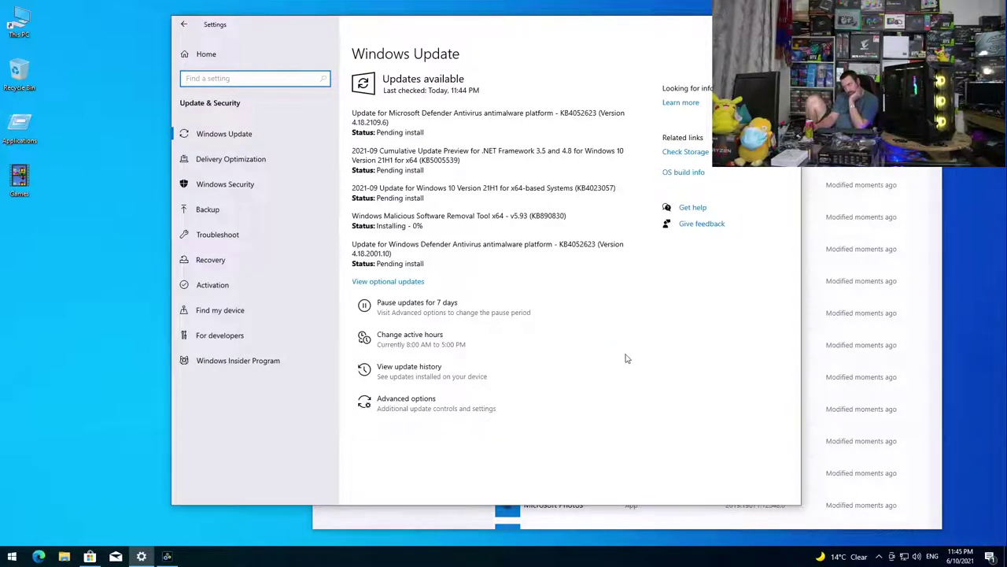
pyautogui.moveTo(525, 34); pyautogui.dragTo(318, 39)
pyautogui.click(652, 155)
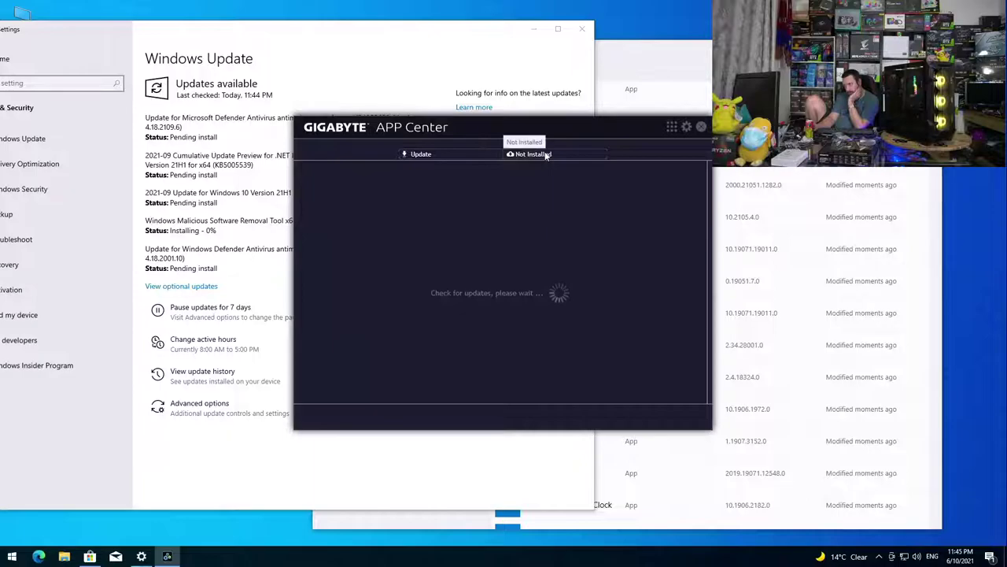
pyautogui.click(545, 155)
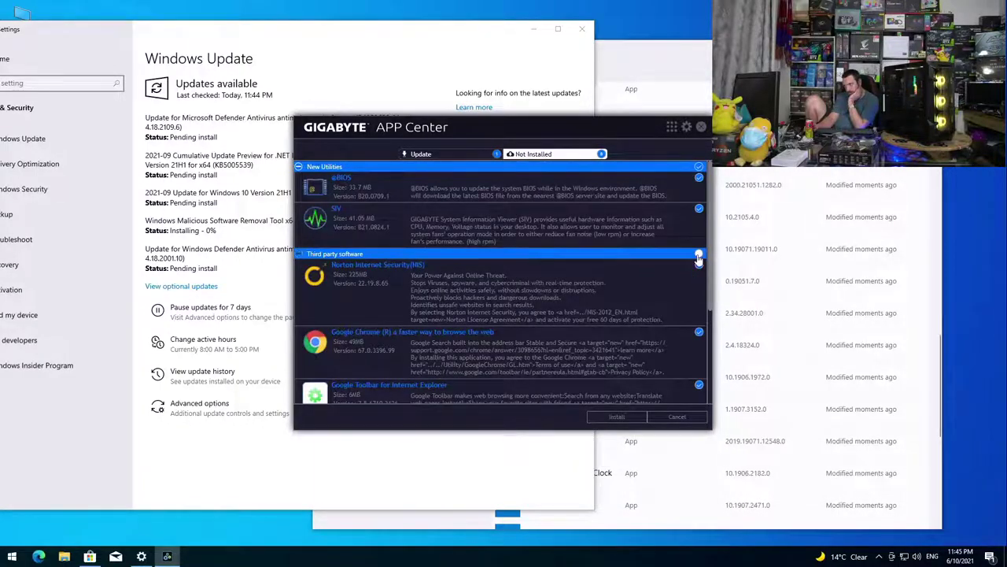
pyautogui.click(629, 418)
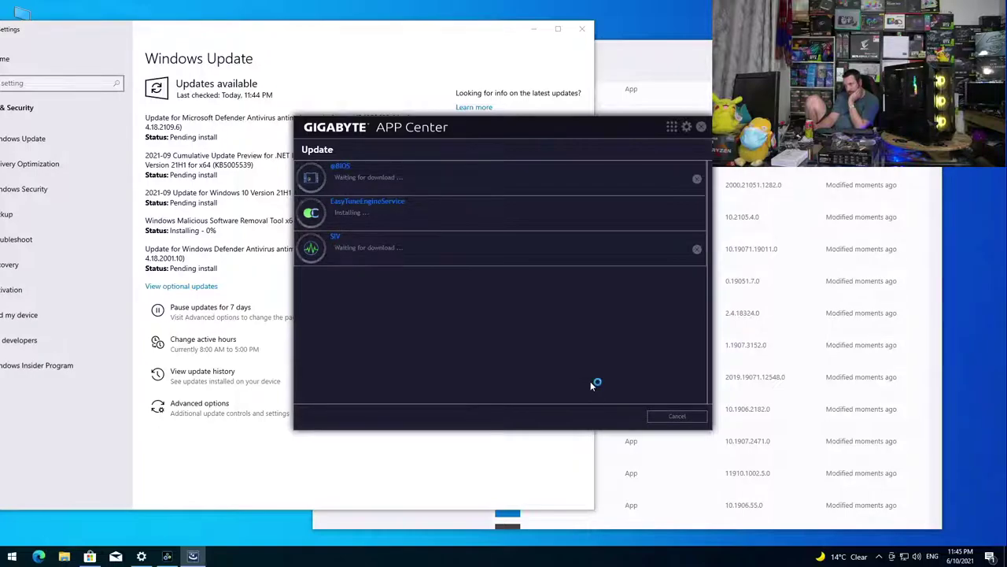
# - Let the EasyTuneEngineService installer automatically close and restart the applications using its files, and return to APP Center
pyautogui.click(499, 463)
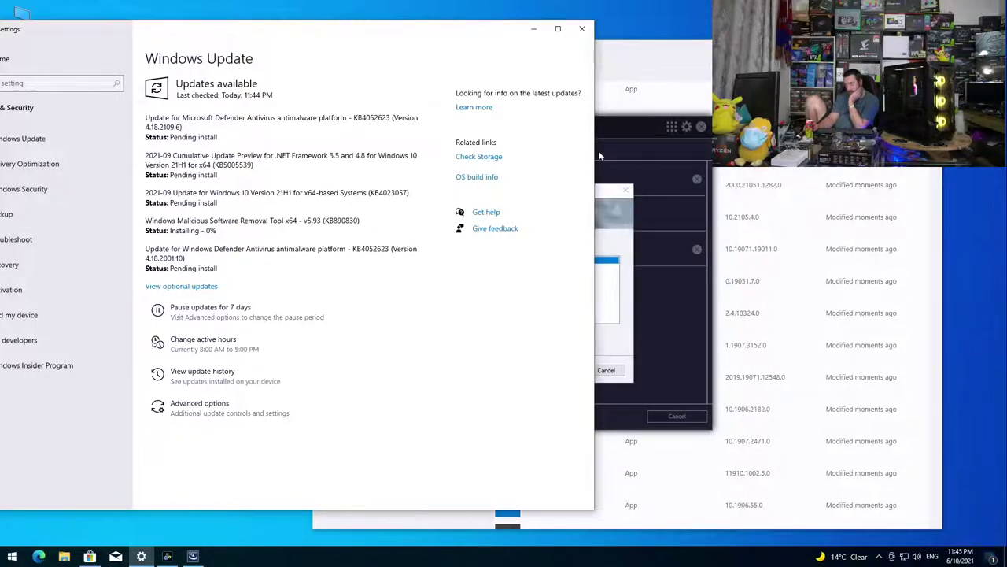
pyautogui.click(627, 319)
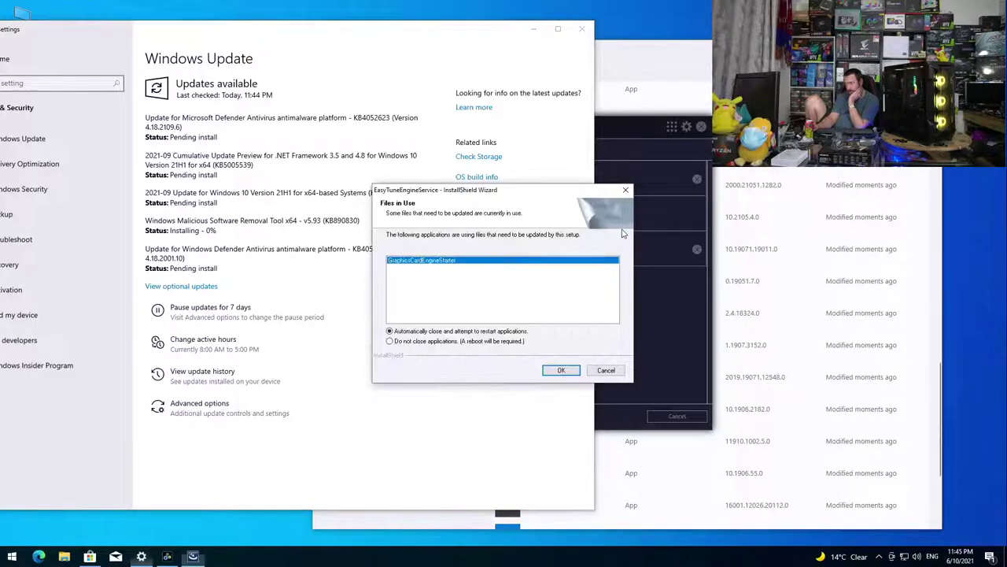
pyautogui.click(562, 371)
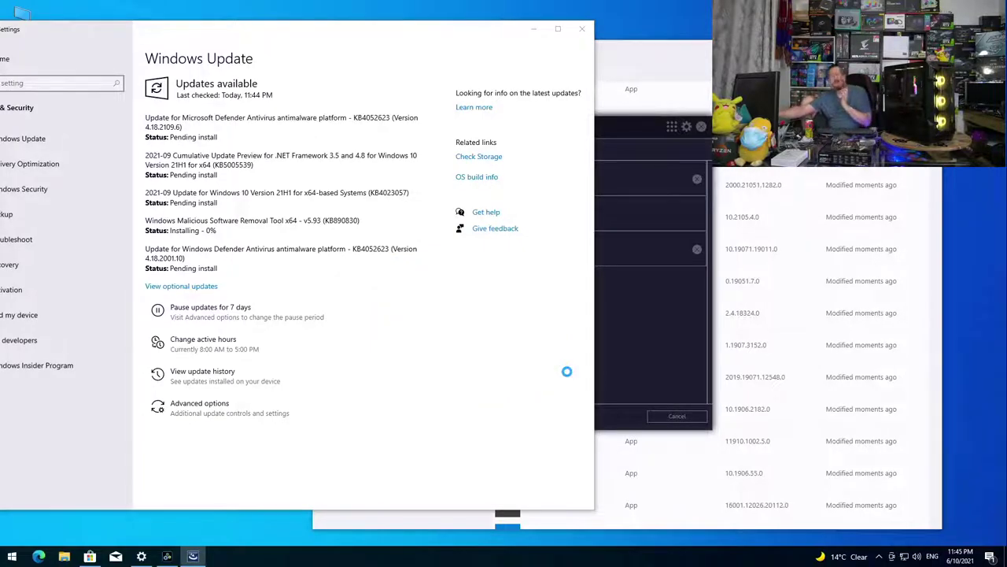
pyautogui.click(660, 333)
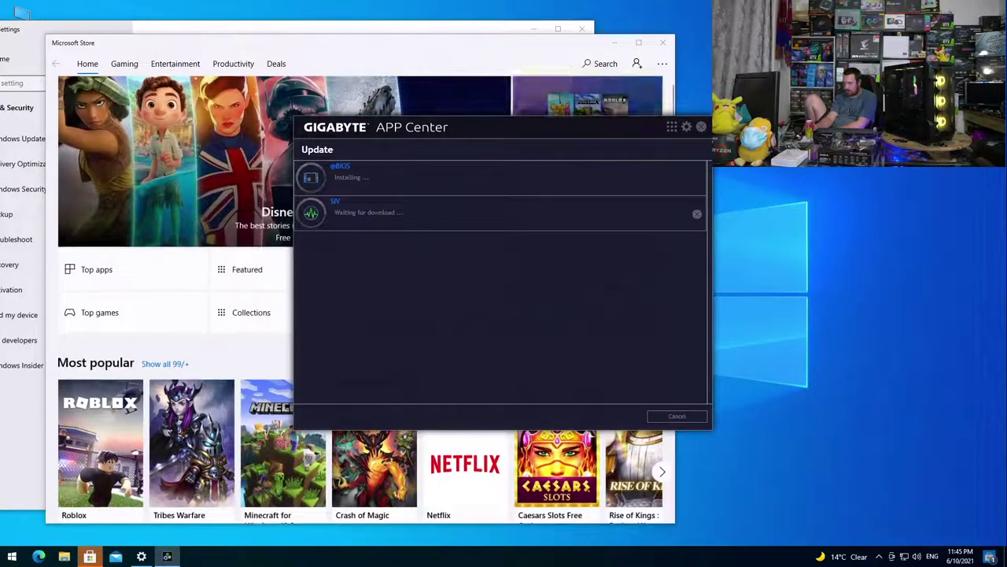
# - Check for app updates in the Microsoft Store downloads, closing GIGABYTE APP Center and the Store
pyautogui.click(662, 64)
pyautogui.click(621, 88)
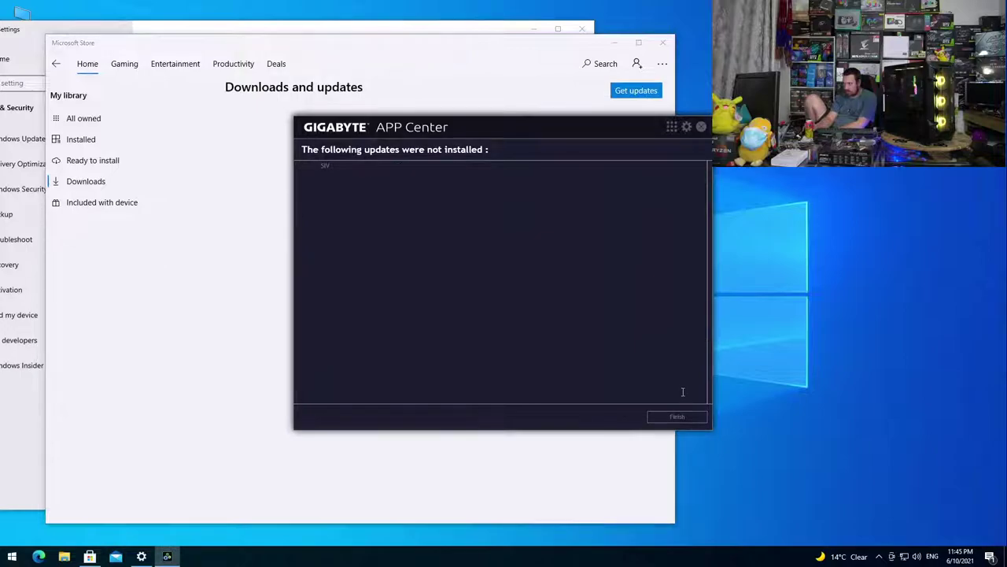
pyautogui.click(701, 126)
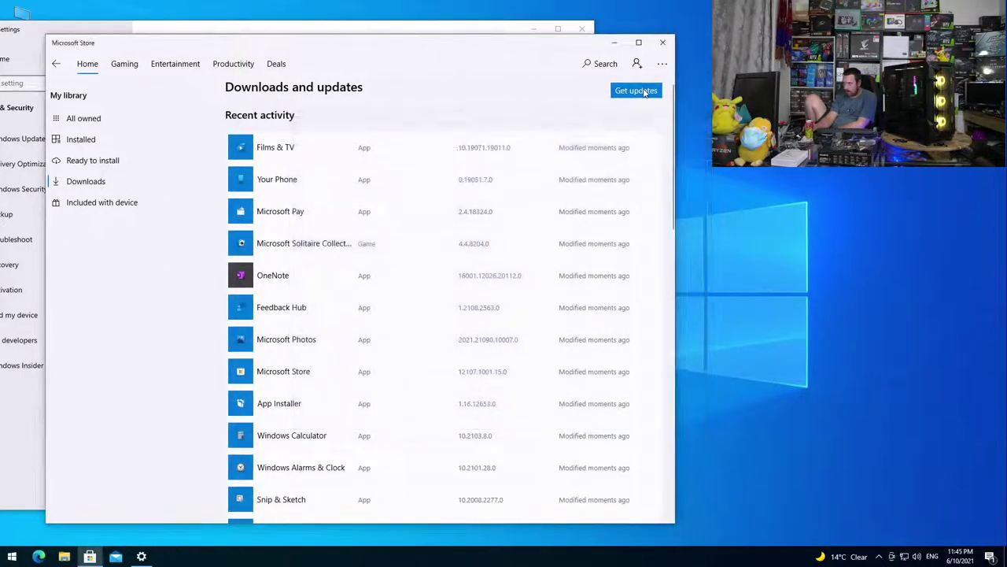
pyautogui.click(642, 92)
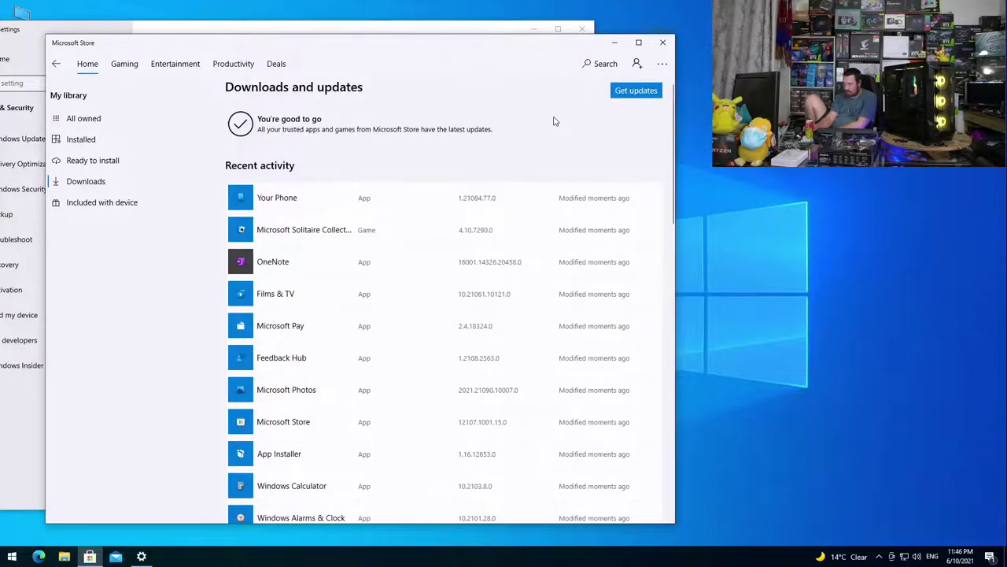
pyautogui.click(664, 43)
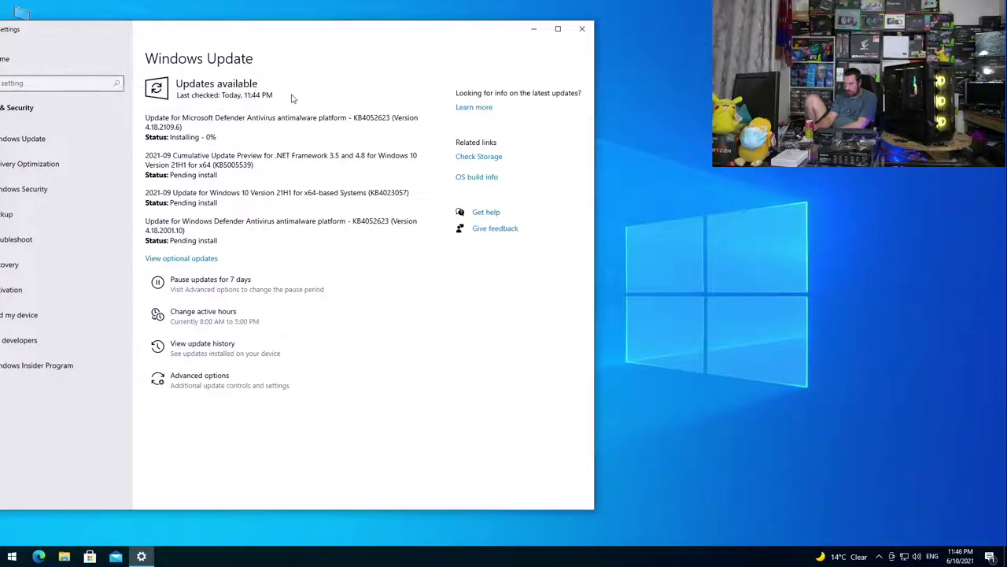
# - Unpin Mail from the taskbar and restart the PC to finish installing the Windows updates
pyautogui.moveTo(267, 38); pyautogui.dragTo(461, 34)
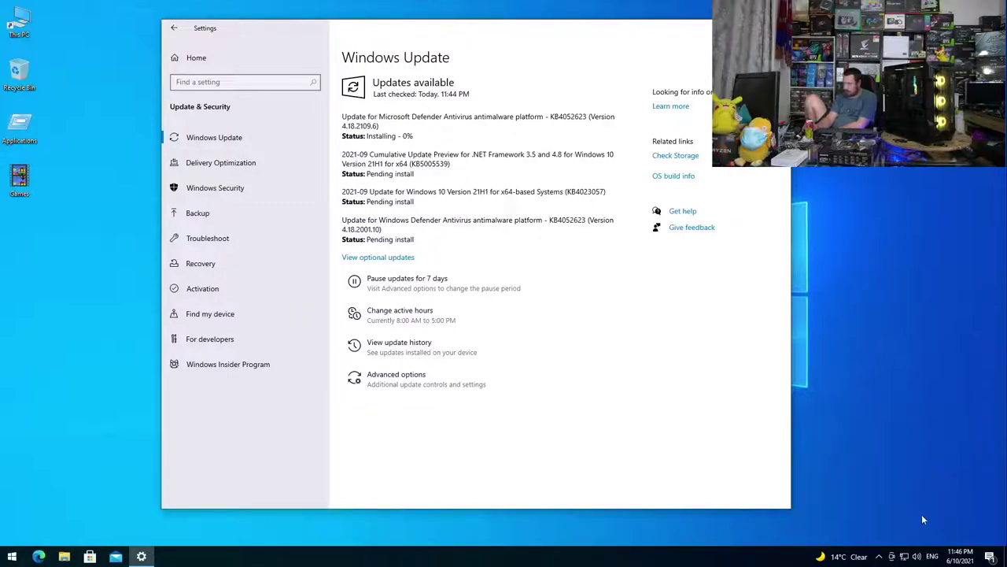
pyautogui.click(990, 557)
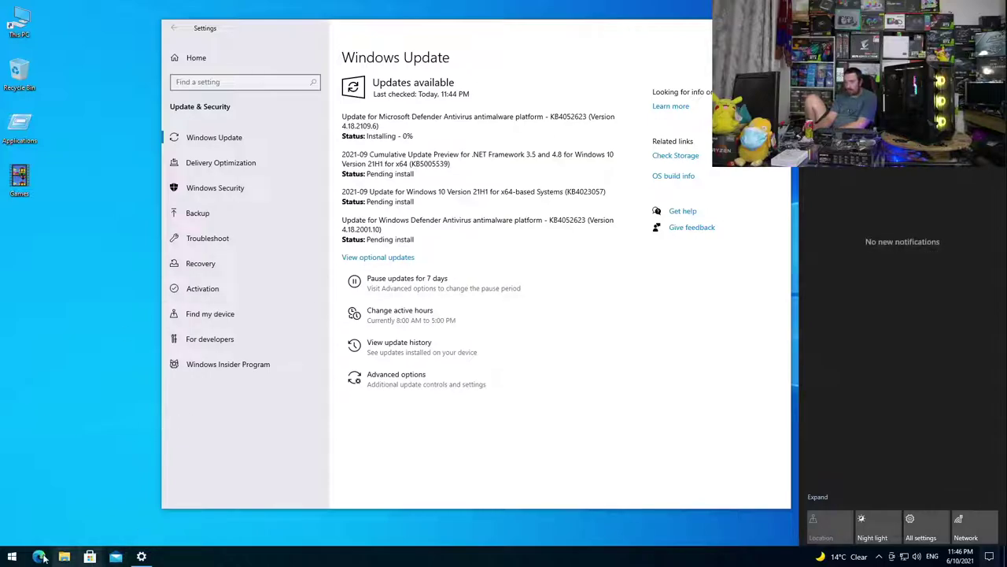
pyautogui.rightClick(116, 556)
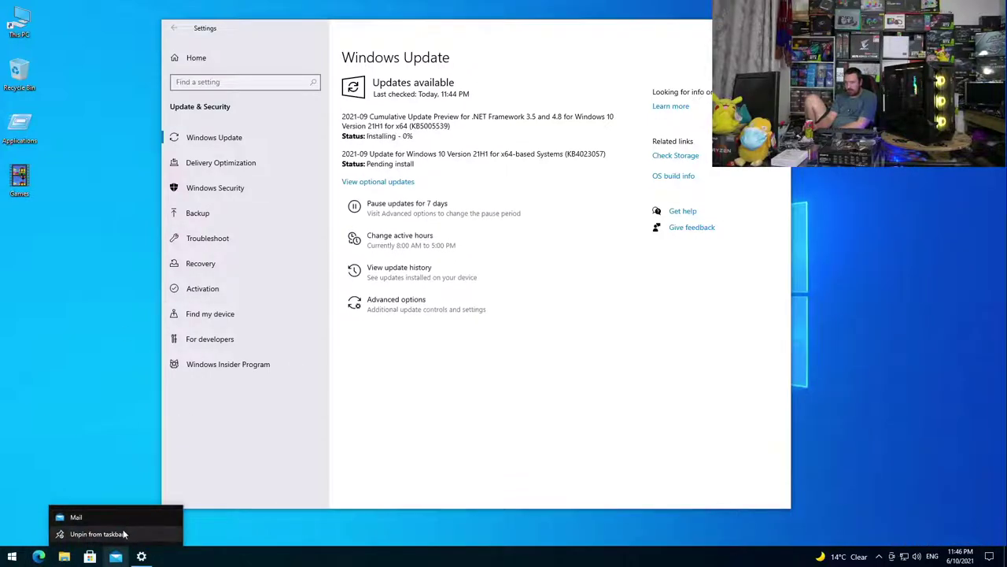
pyautogui.click(98, 533)
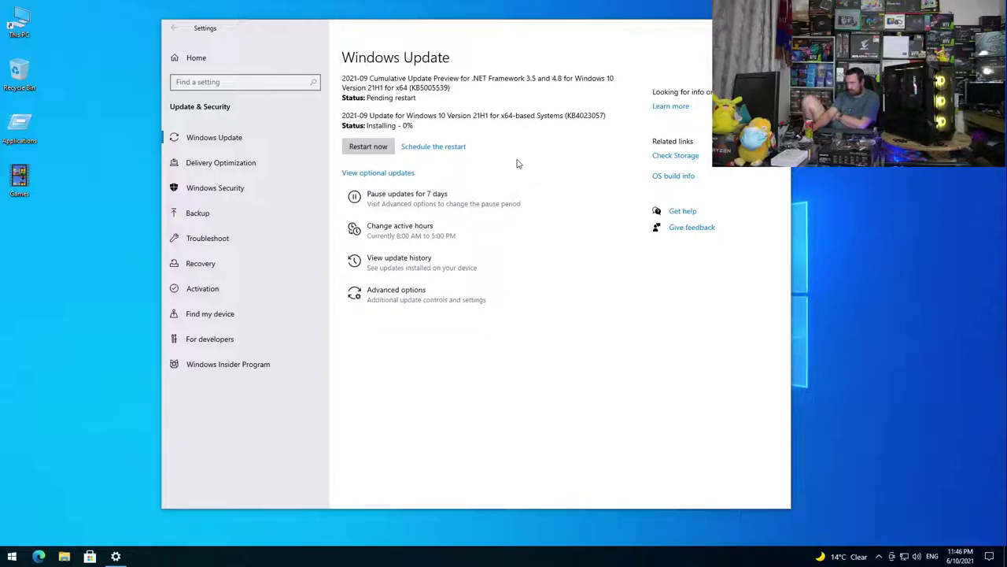
pyautogui.click(372, 164)
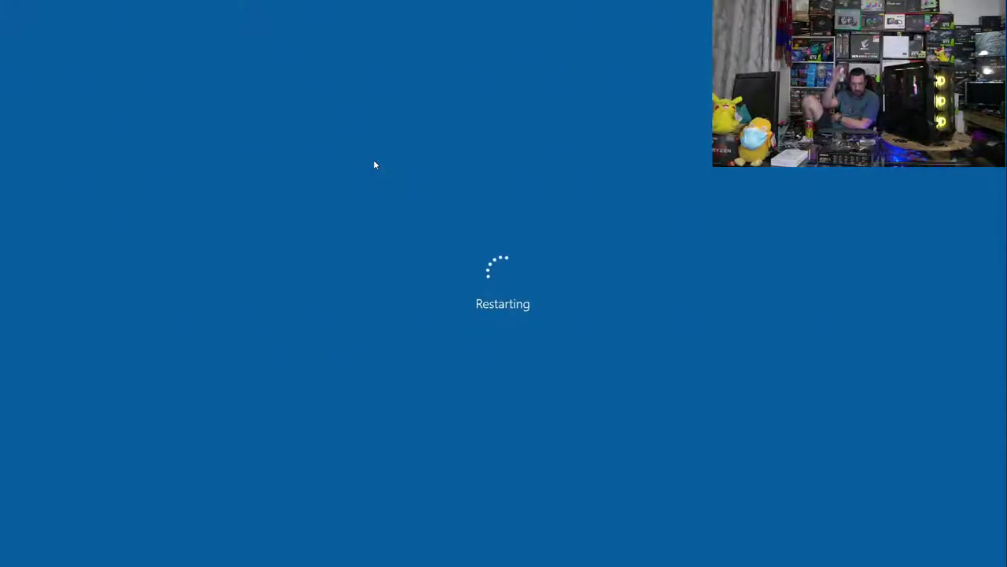
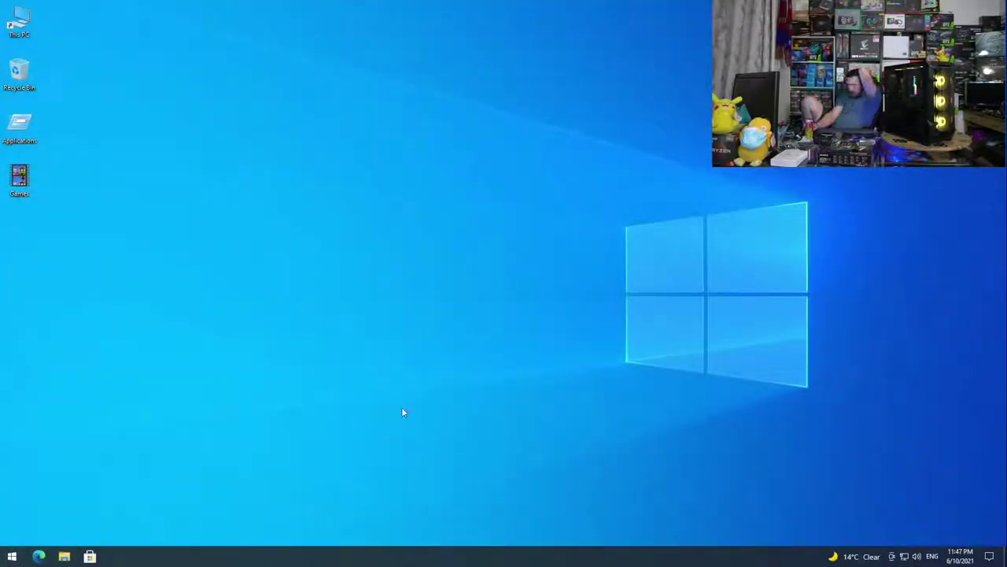
# - View the optional driver updates in Windows Update without selecting any, and check for updates again before closing Settings
pyautogui.click(9, 557)
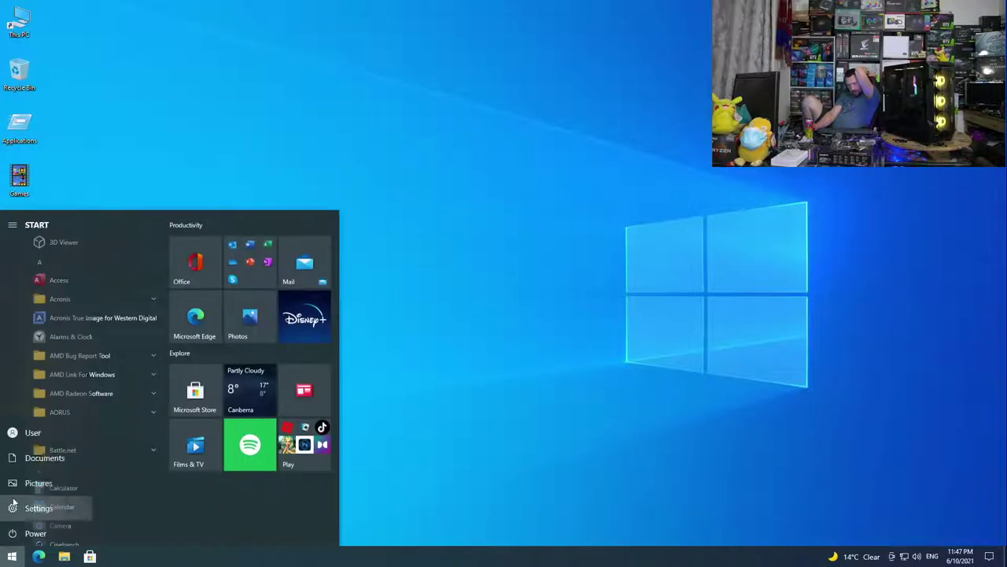
pyautogui.click(14, 509)
pyautogui.click(279, 360)
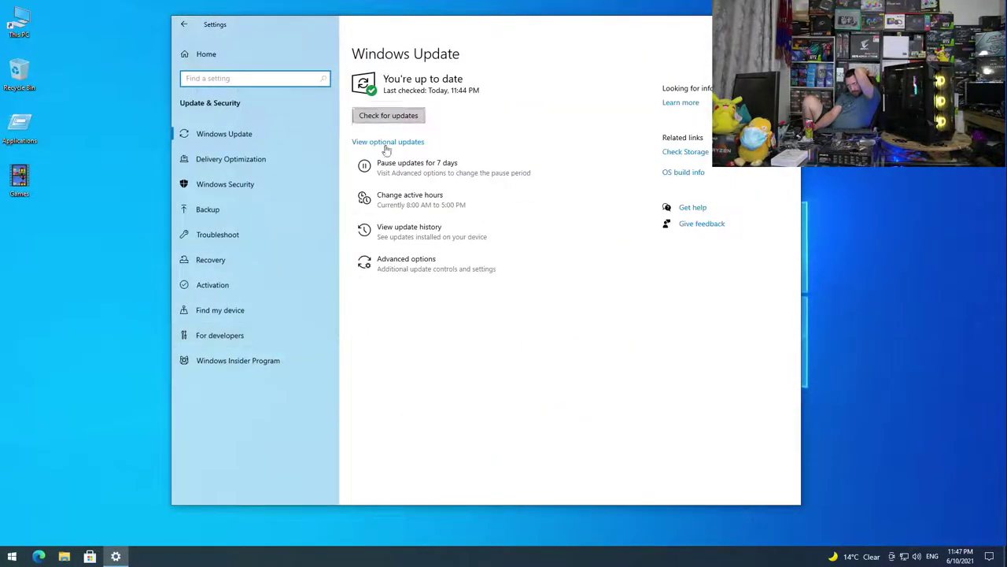
pyautogui.click(379, 141)
pyautogui.click(208, 114)
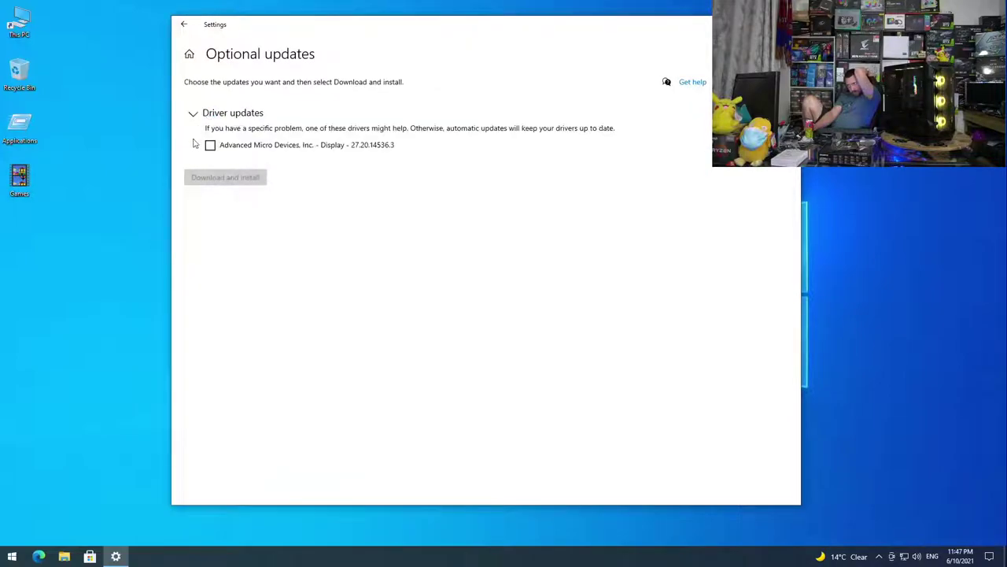
pyautogui.click(183, 25)
pyautogui.click(401, 115)
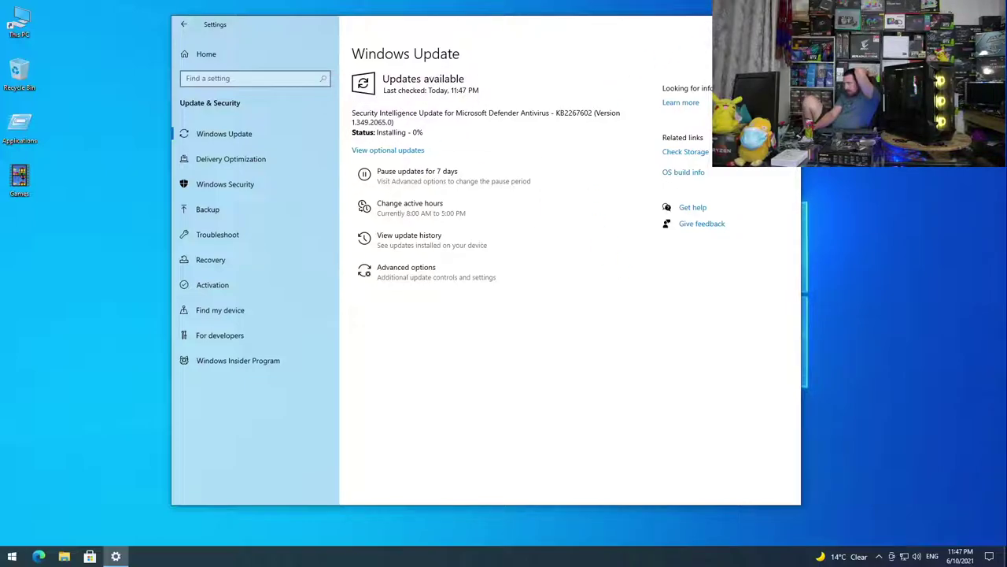
pyautogui.hotkey('alt', 'F4')
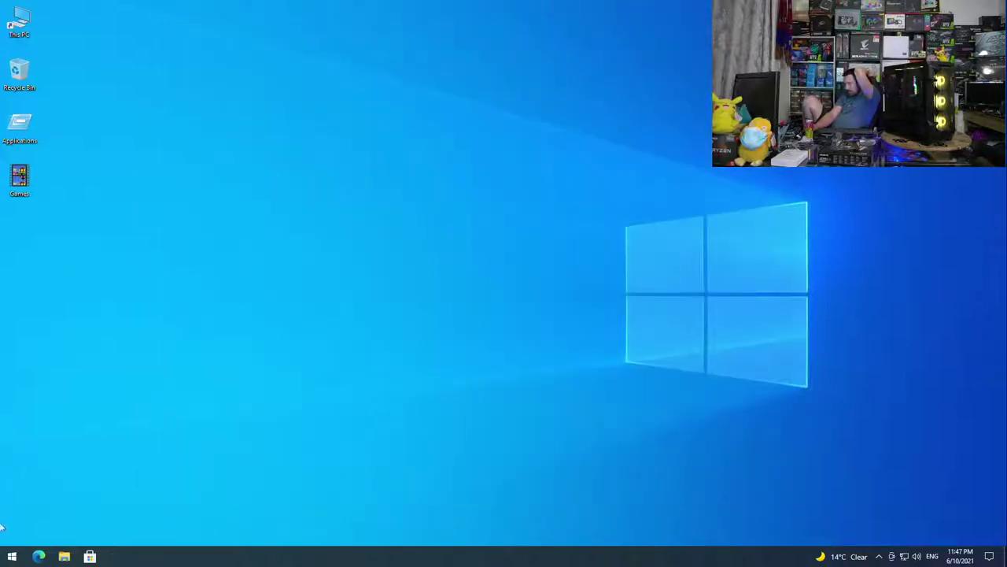
pyautogui.click(12, 556)
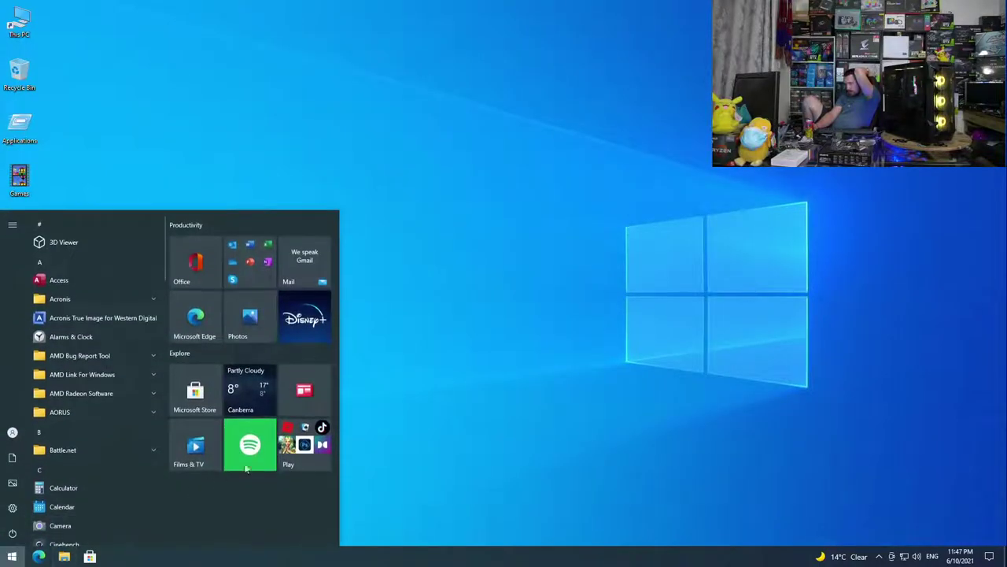
pyautogui.click(563, 416)
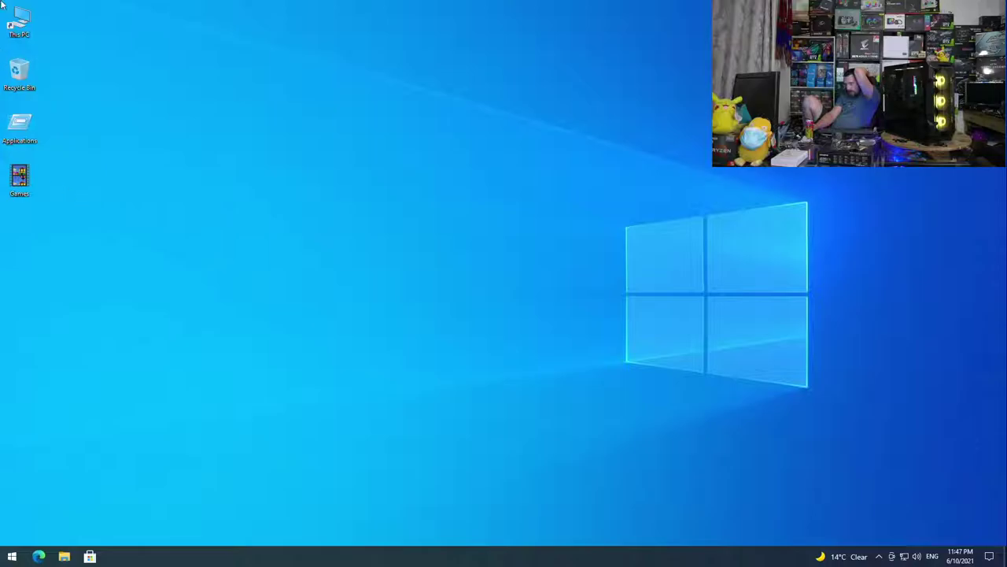
pyautogui.click(6, 559)
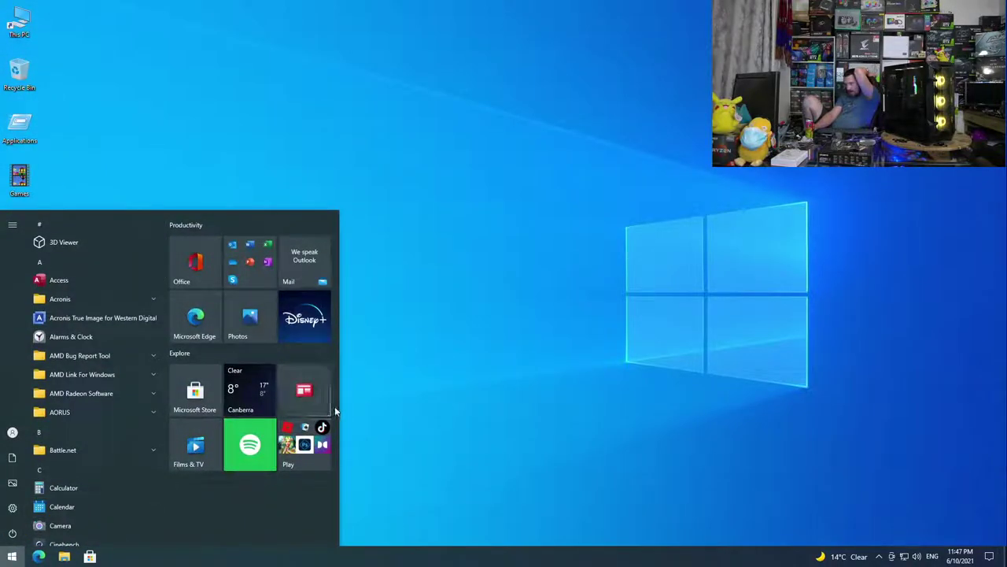
pyautogui.click(772, 490)
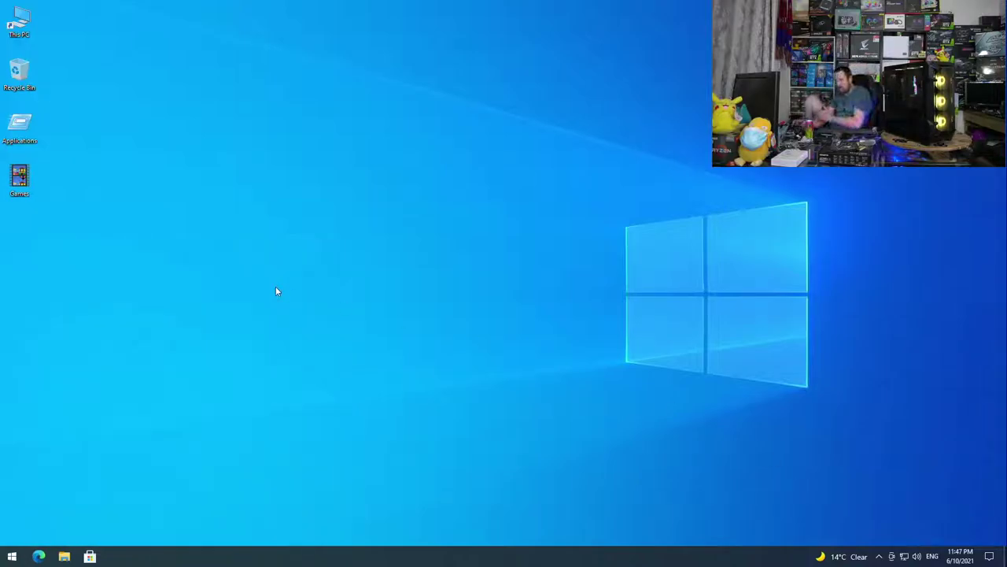
# - Activate Windows in Settings by entering the Windows product key, and close Settings
pyautogui.click(12, 556)
pyautogui.click(12, 509)
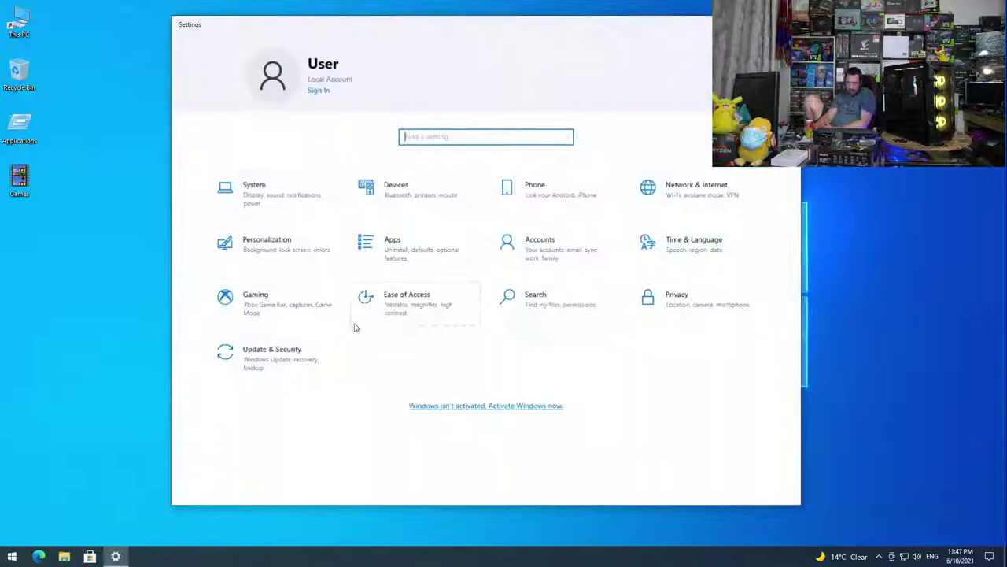
pyautogui.click(487, 408)
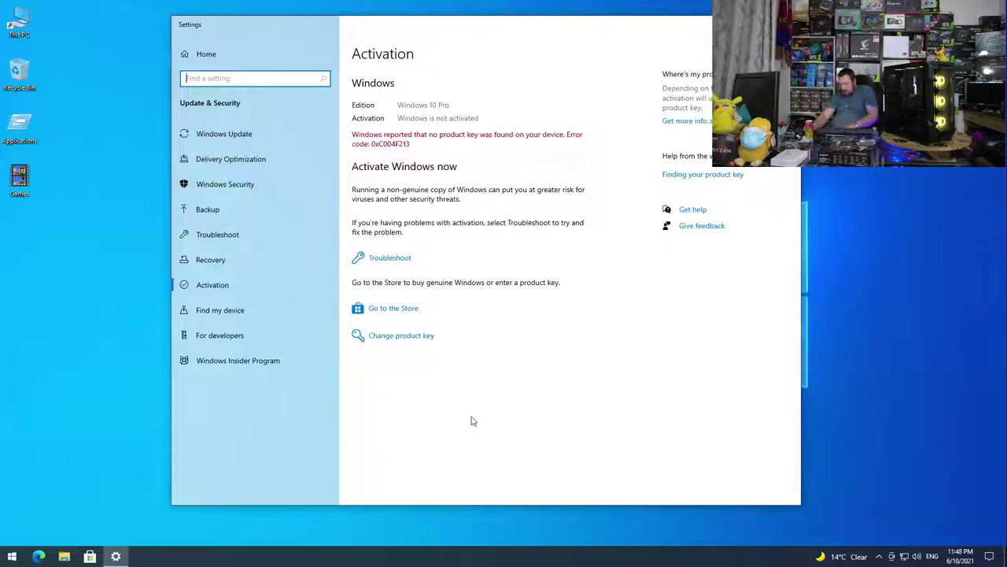
pyautogui.click(425, 340)
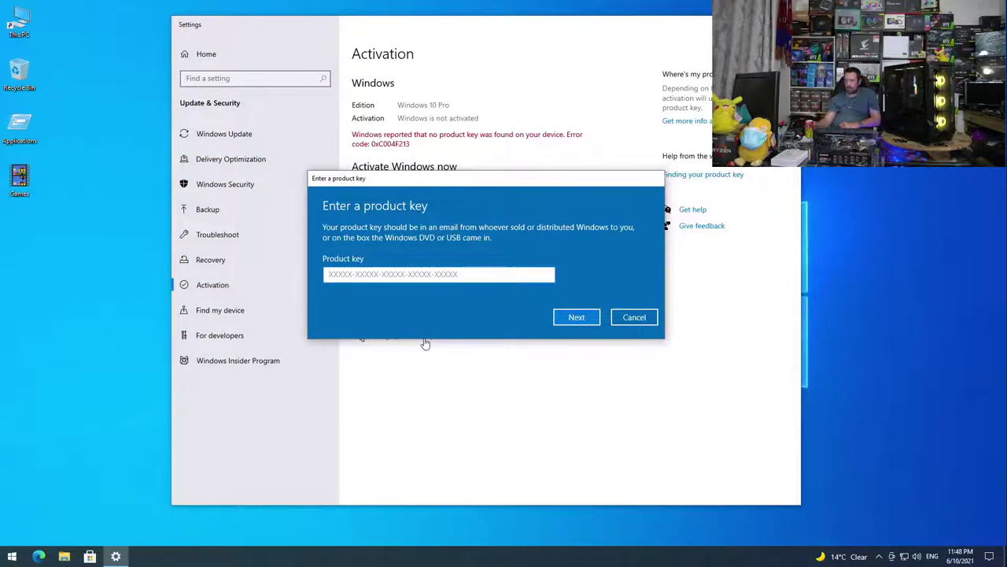
pyautogui.moveTo(378, 184); pyautogui.dragTo(759, 44)
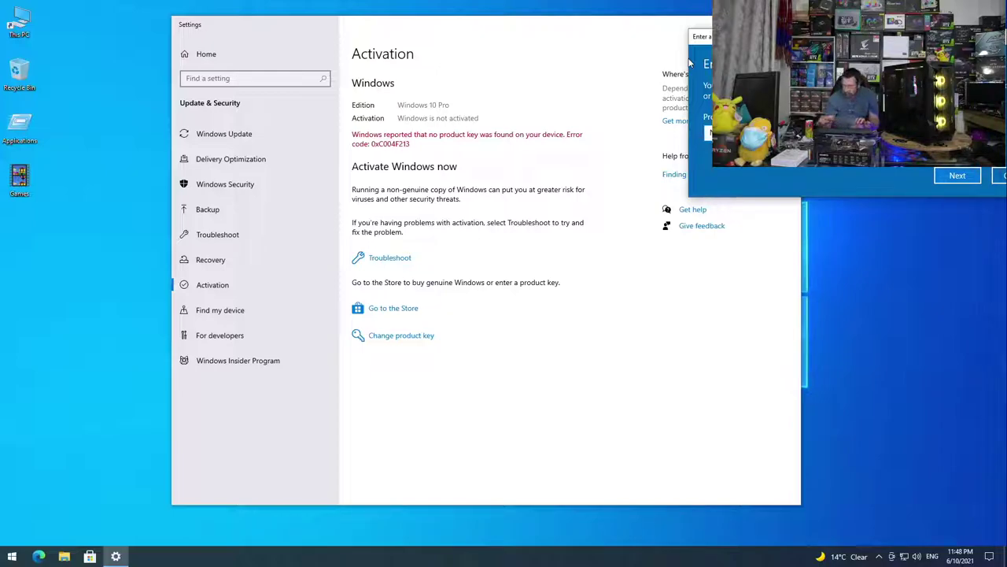
pyautogui.click(954, 176)
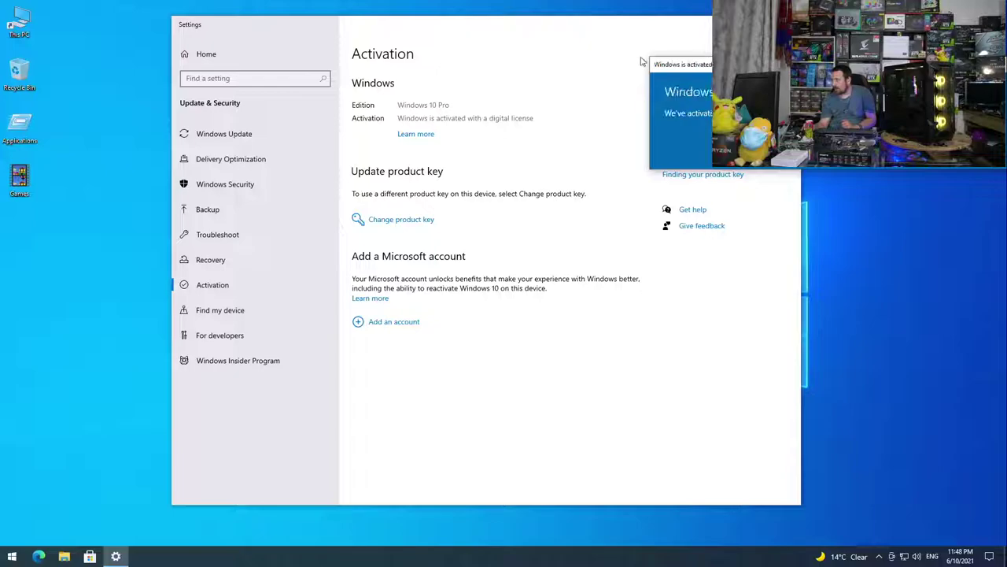
pyautogui.press('Return')
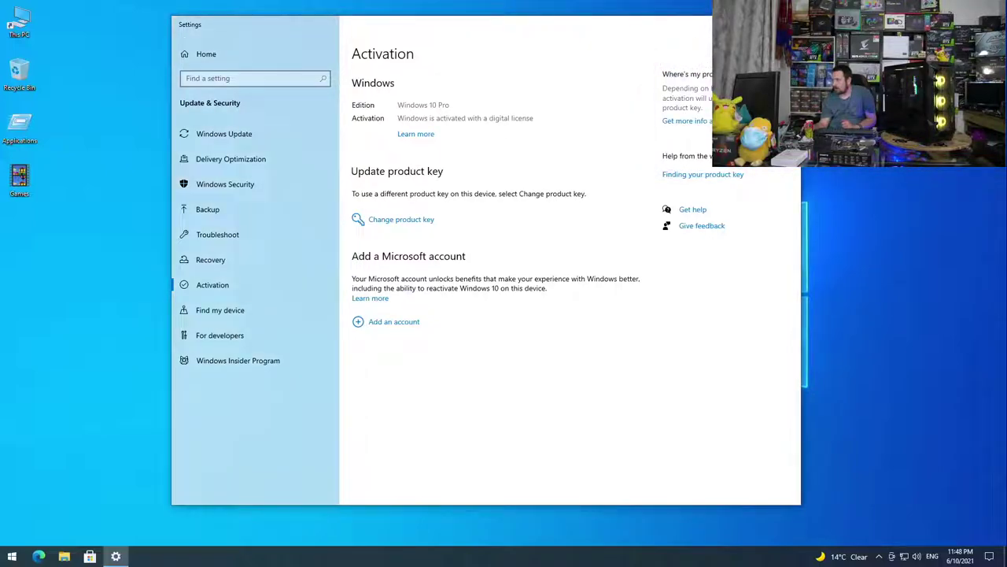
pyautogui.hotkey('alt', 'F4')
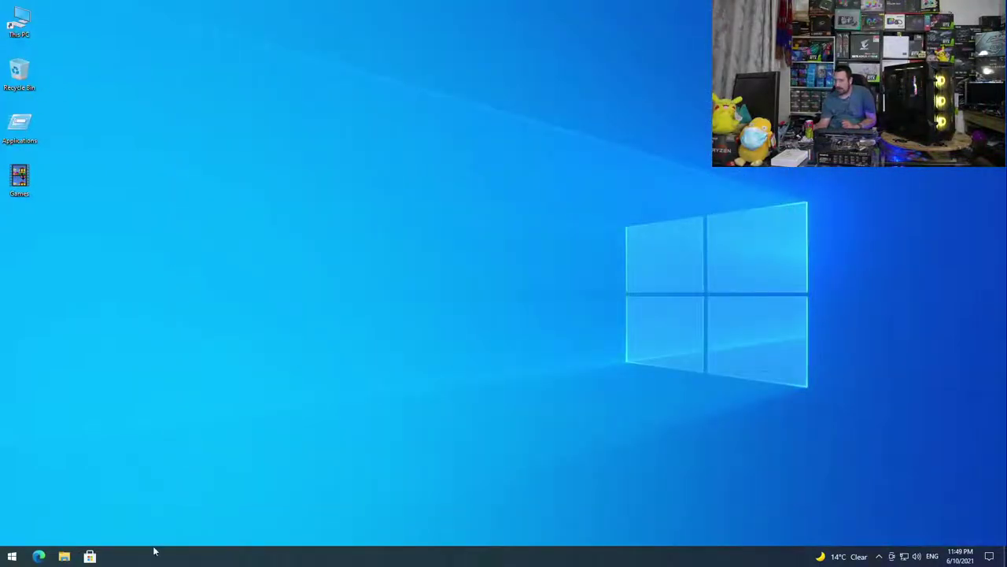